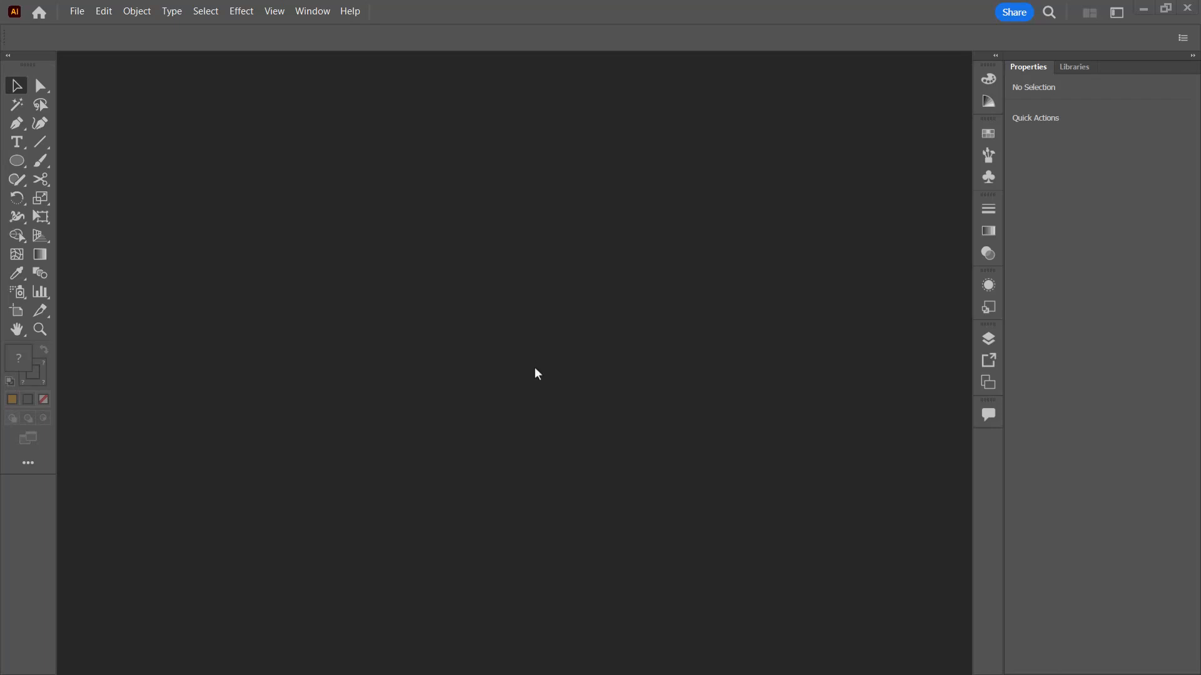
- Start a new document and browse the preset categories, ending on the Print presets with Letter selected
{"action": "left_click", "coordinate": [78, 11]}
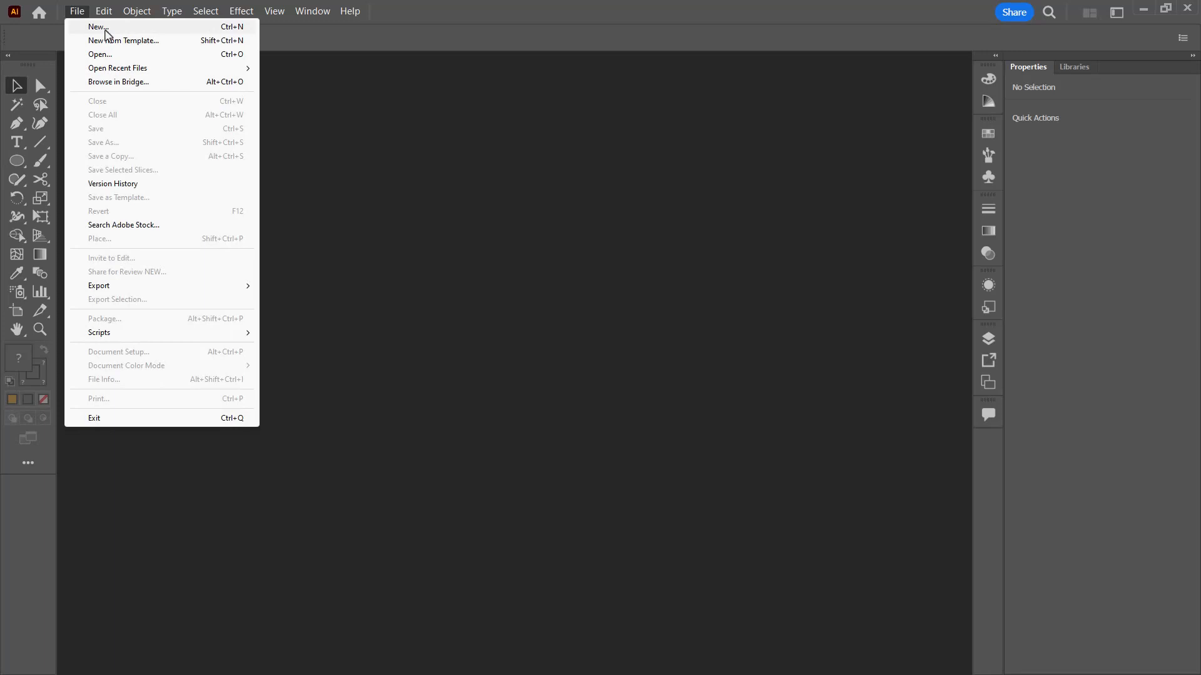
{"action": "left_click", "coordinate": [100, 26]}
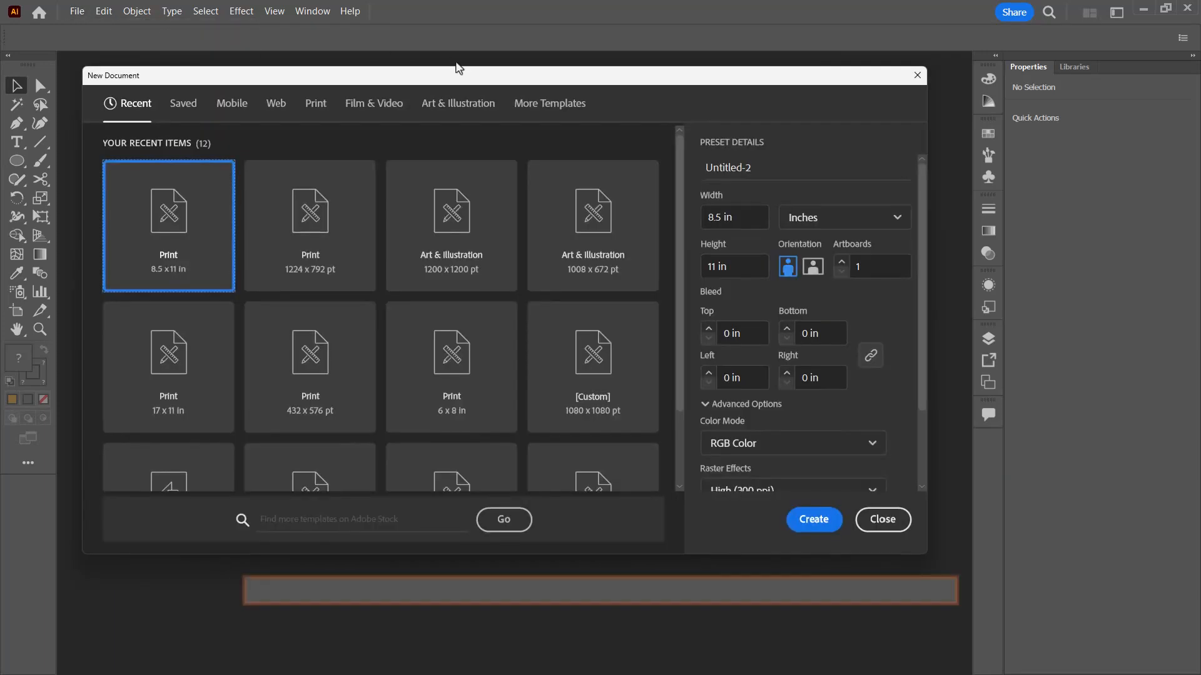
{"action": "left_click_drag", "start_coordinate": [460, 75], "coordinate": [505, 94]}
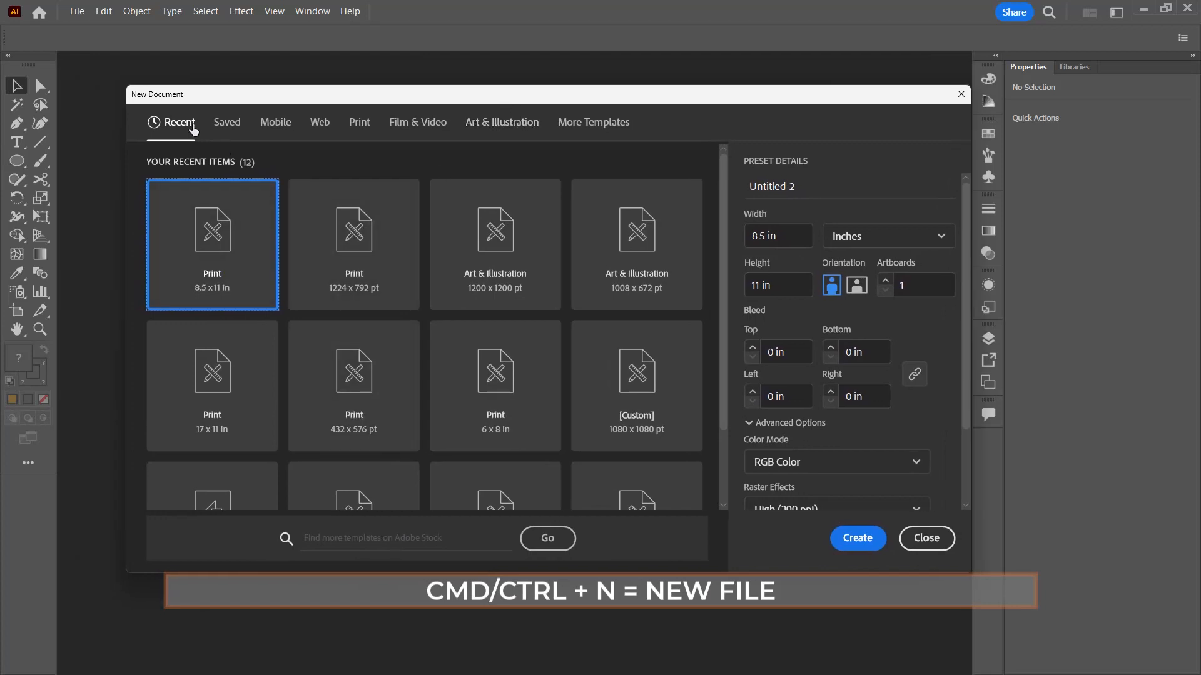
{"action": "left_click", "coordinate": [280, 130]}
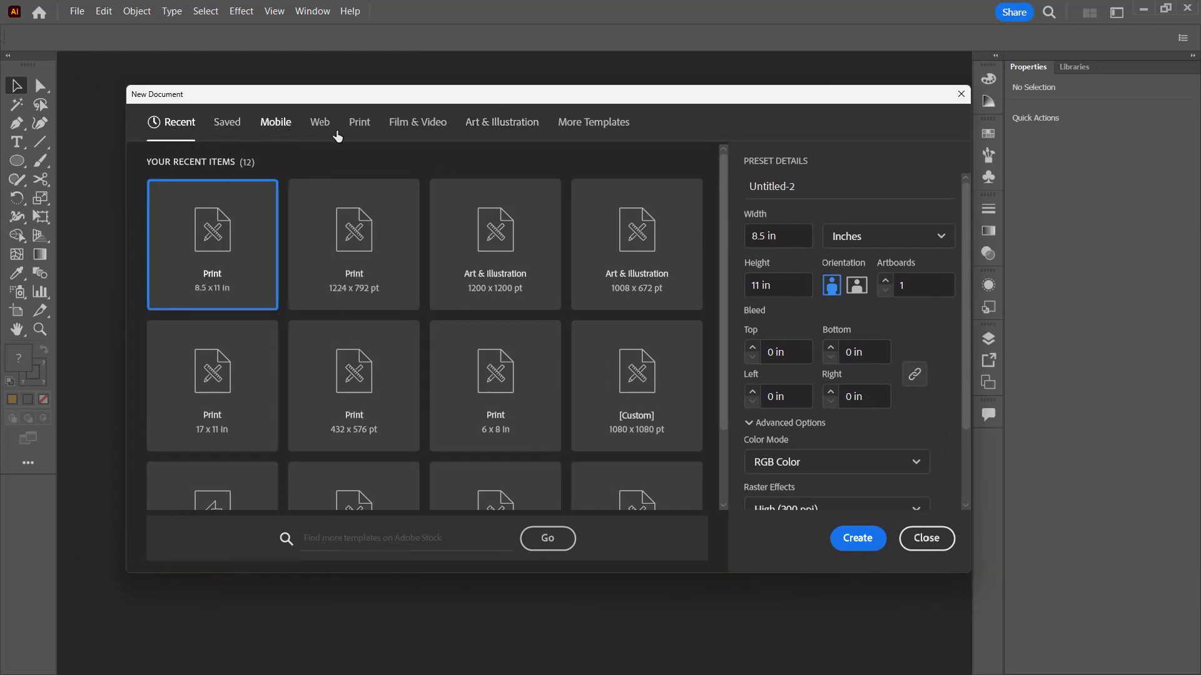
{"action": "left_click", "coordinate": [500, 125]}
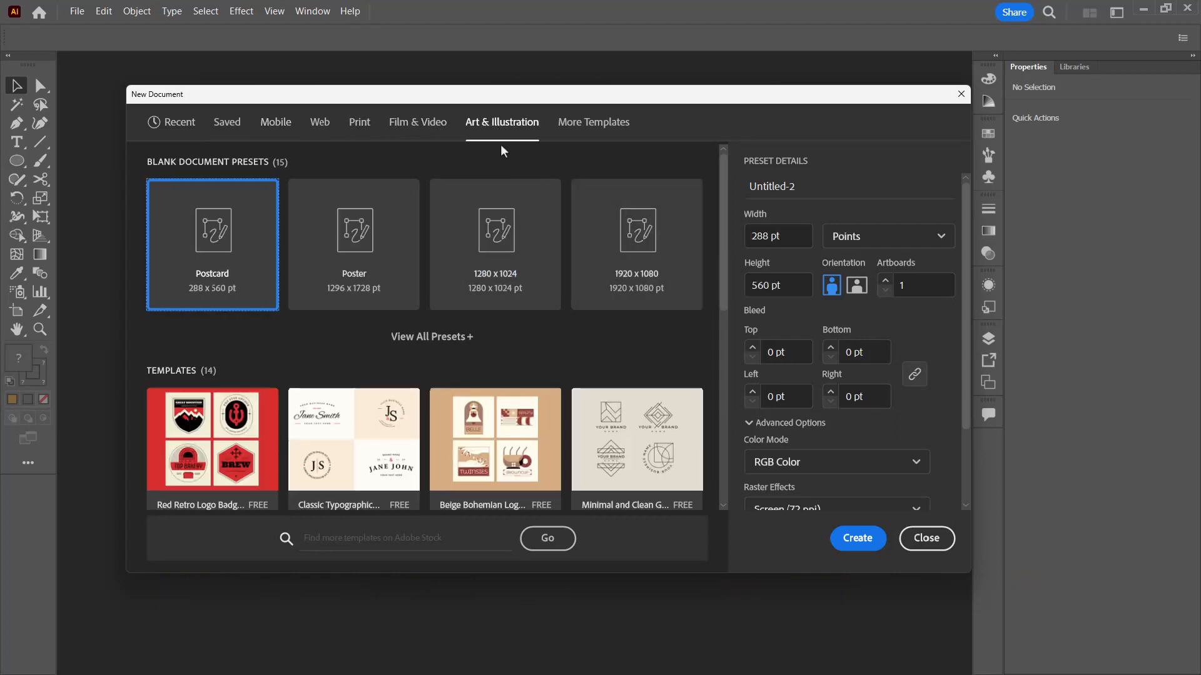
{"action": "left_click", "coordinate": [359, 123]}
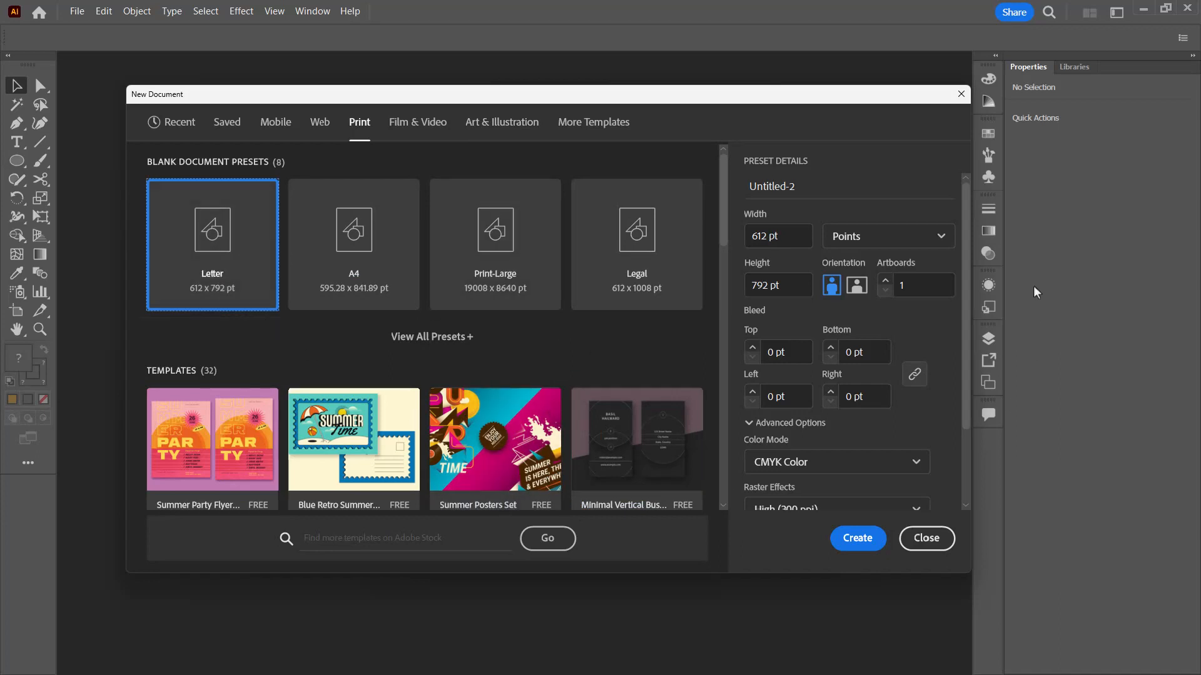
- Name the new document IntroAI, and set its units to inches and its orientation to portrait
{"action": "left_click_drag", "start_coordinate": [808, 188], "coordinate": [746, 185]}
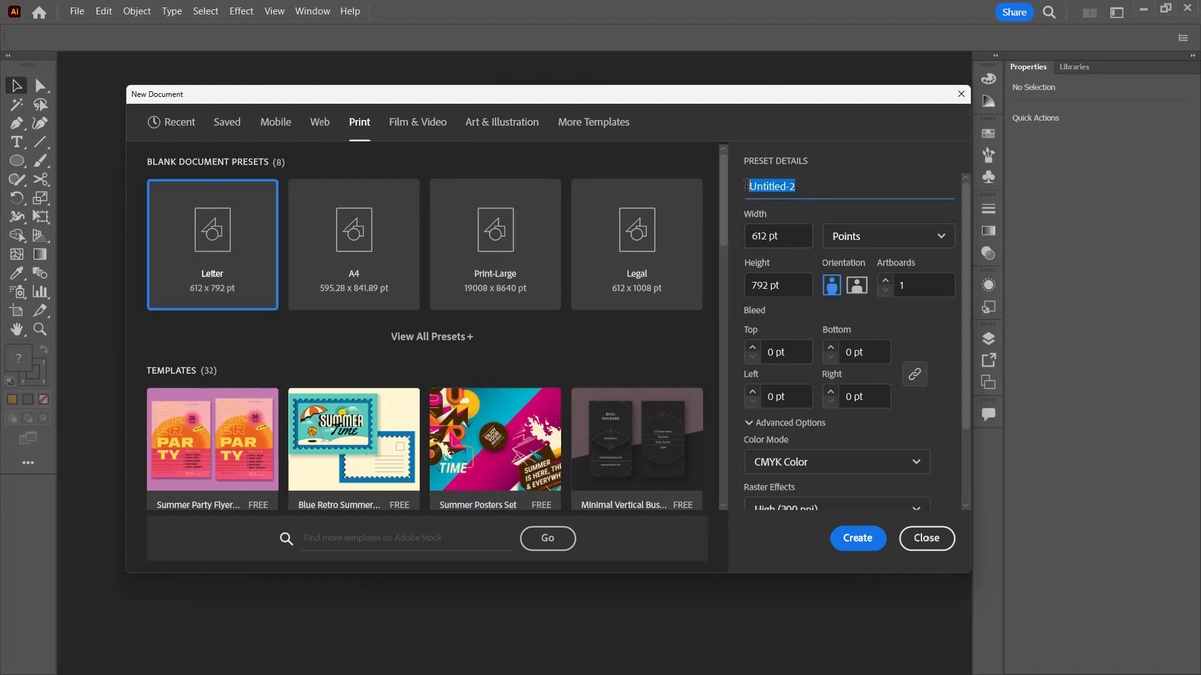
{"action": "type", "text": "Intr"}
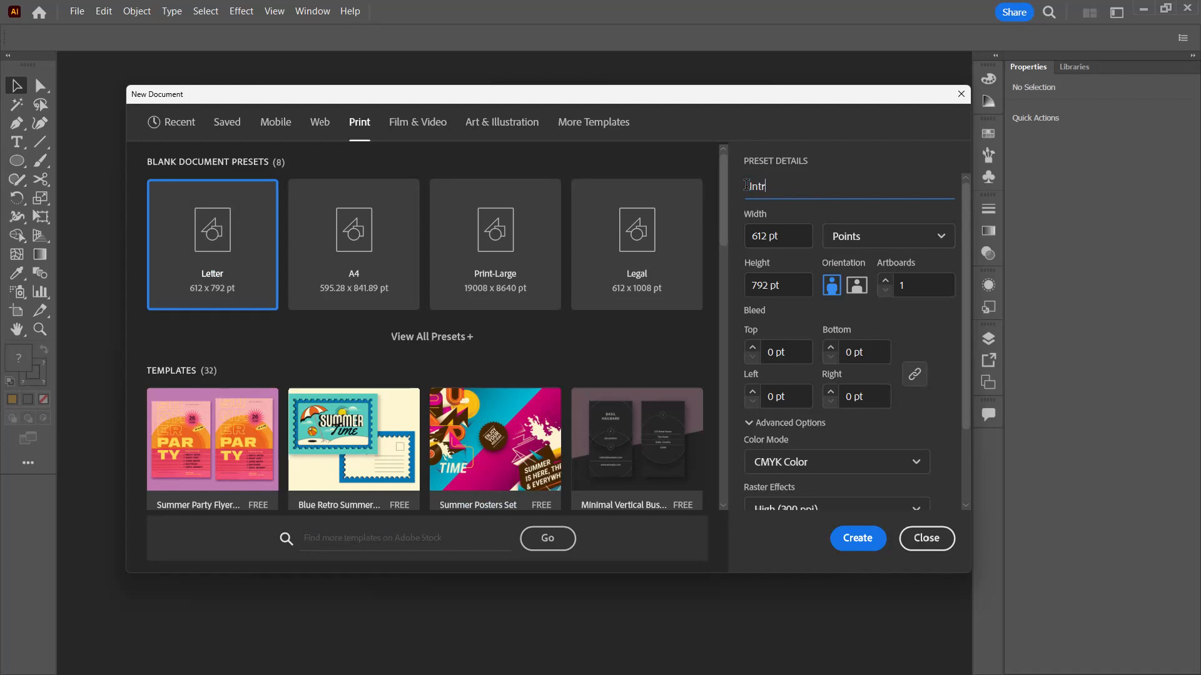
{"action": "type", "text": "oAI"}
{"action": "left_click", "coordinate": [883, 240]}
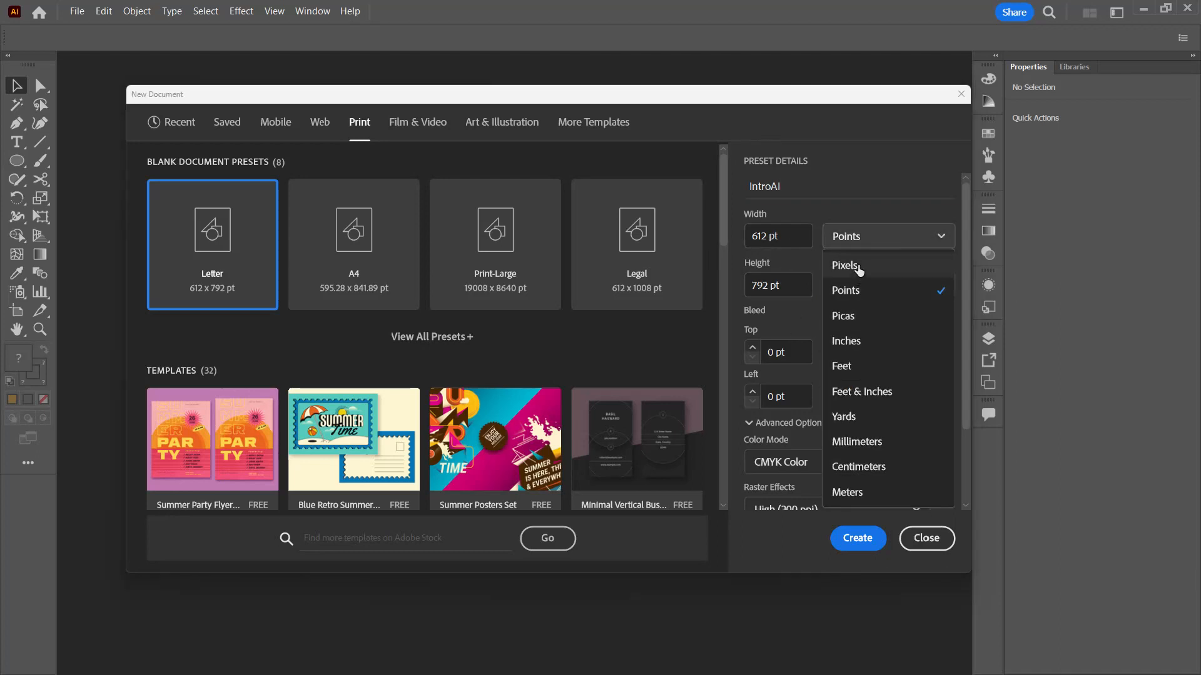
{"action": "left_click", "coordinate": [852, 346]}
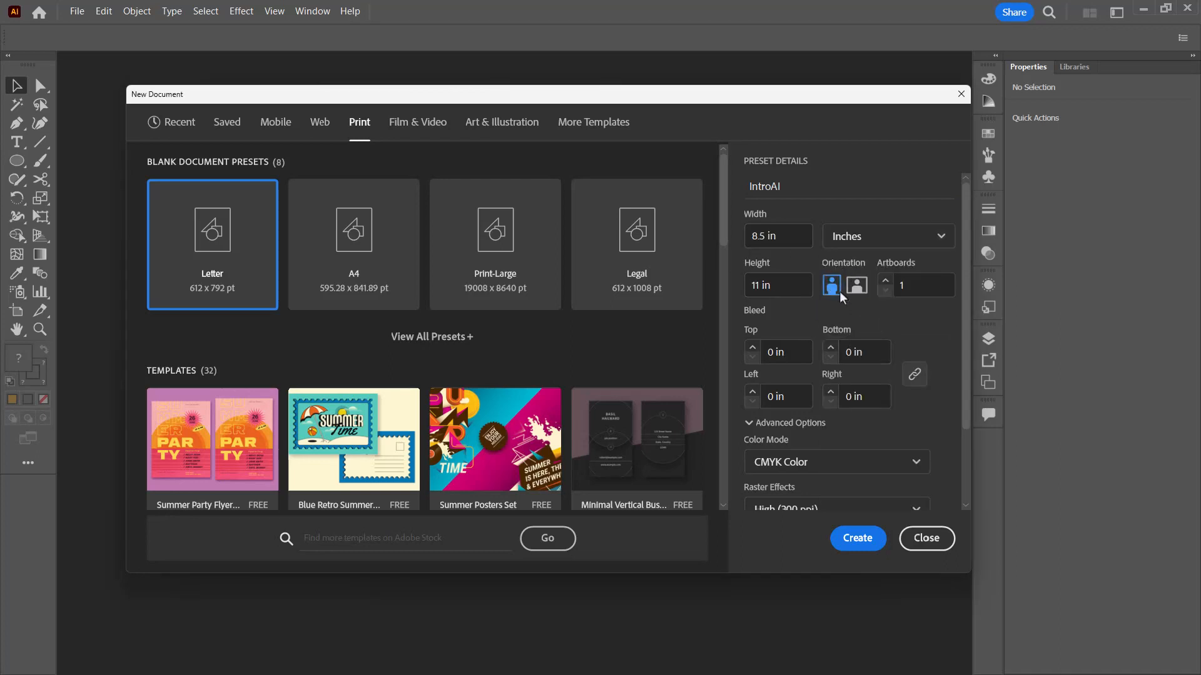
{"action": "left_click", "coordinate": [856, 287]}
{"action": "left_click", "coordinate": [833, 287]}
- Set the color mode to RGB Color and create the document
{"action": "scroll", "coordinate": [935, 430], "scroll_direction": "down", "scroll_amount": 2}
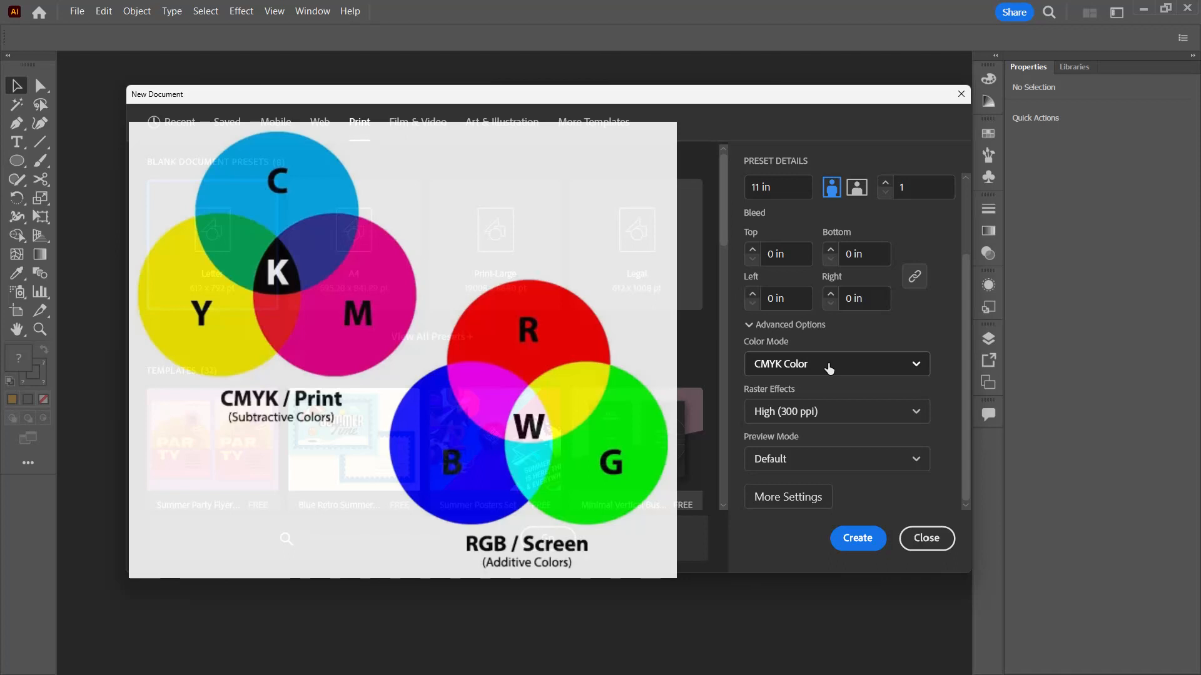
{"action": "left_click", "coordinate": [829, 369]}
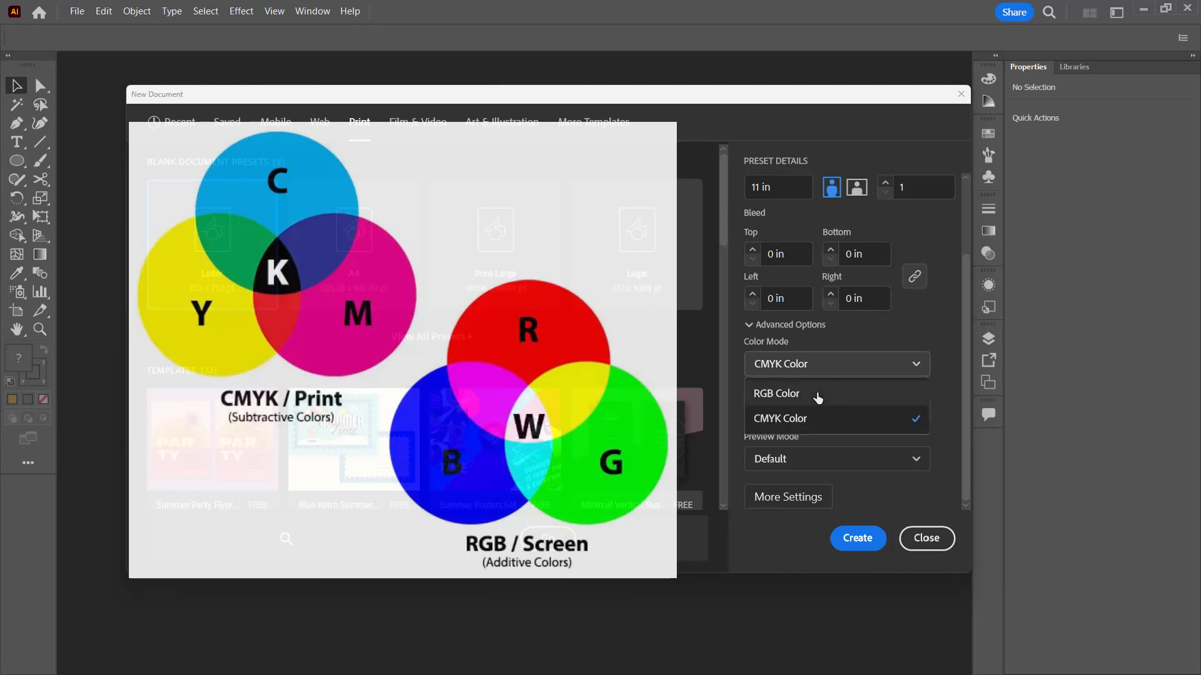
{"action": "left_click", "coordinate": [818, 394]}
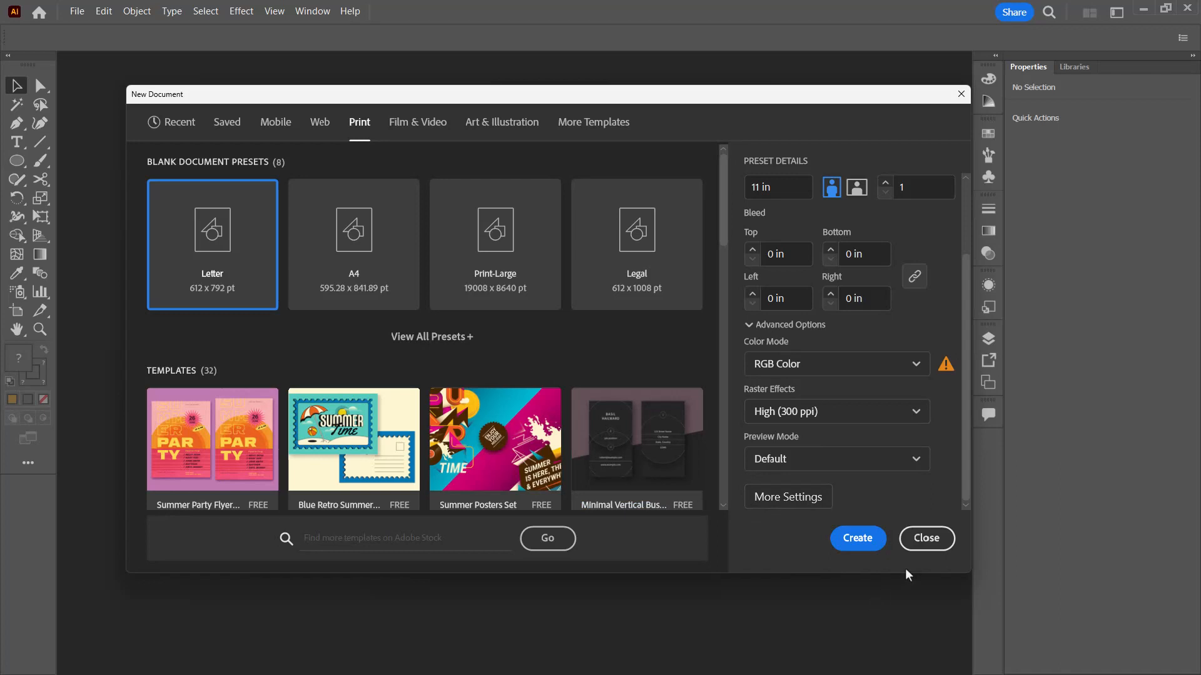
{"action": "left_click", "coordinate": [856, 539]}
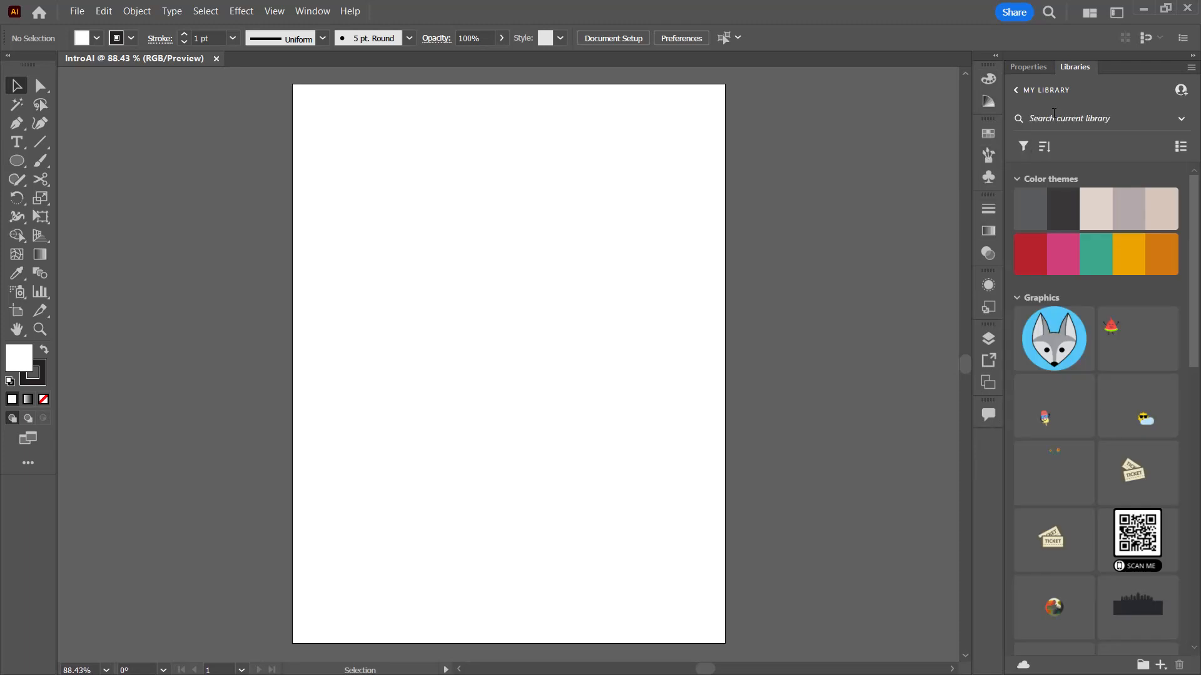
- Show the document properties instead of the libraries and choose the Essentials Classic workspace
{"action": "left_click", "coordinate": [1029, 65]}
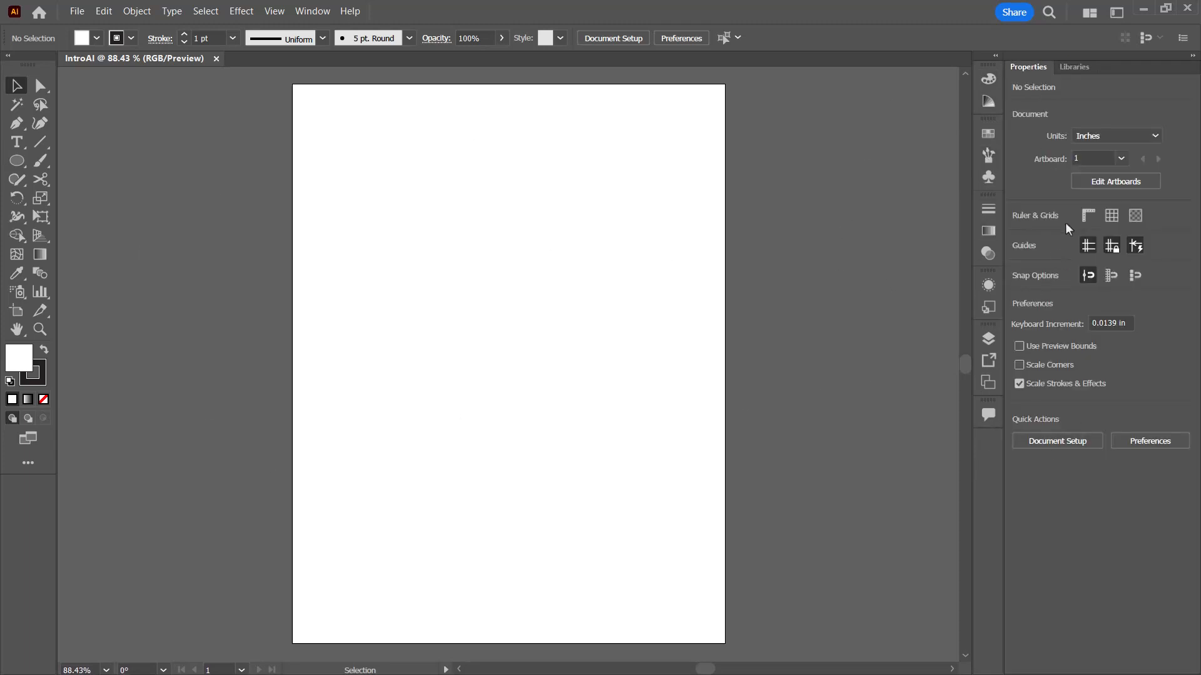
{"action": "left_click", "coordinate": [1115, 14]}
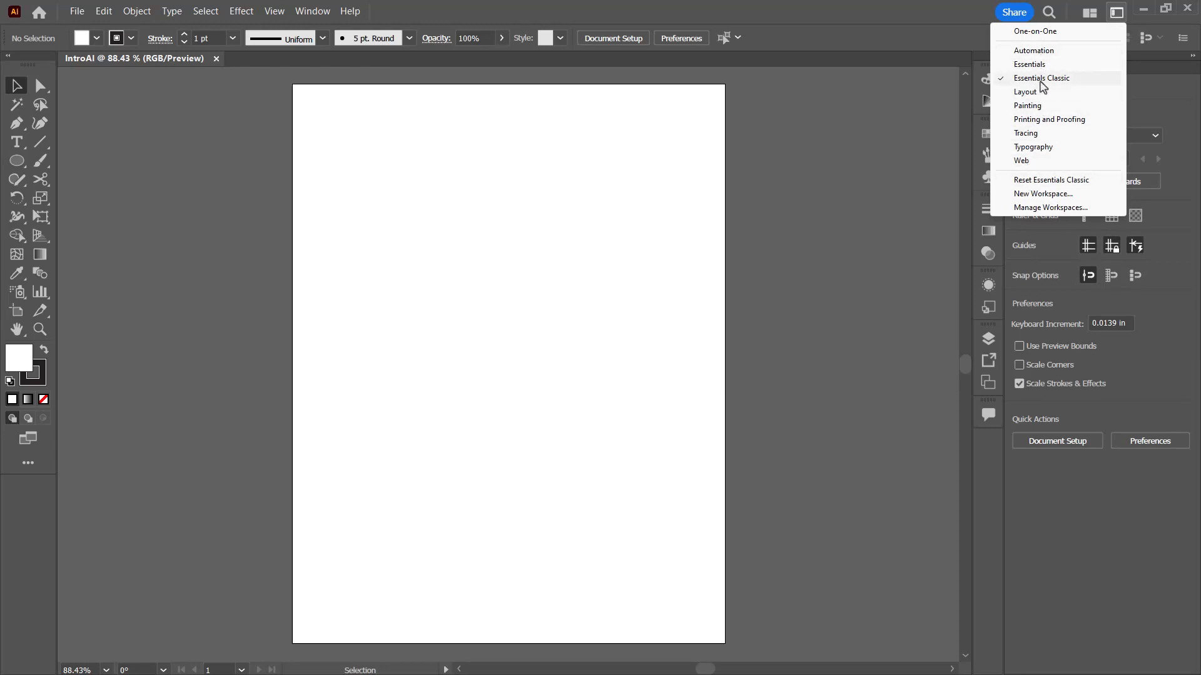
{"action": "left_click", "coordinate": [1040, 80]}
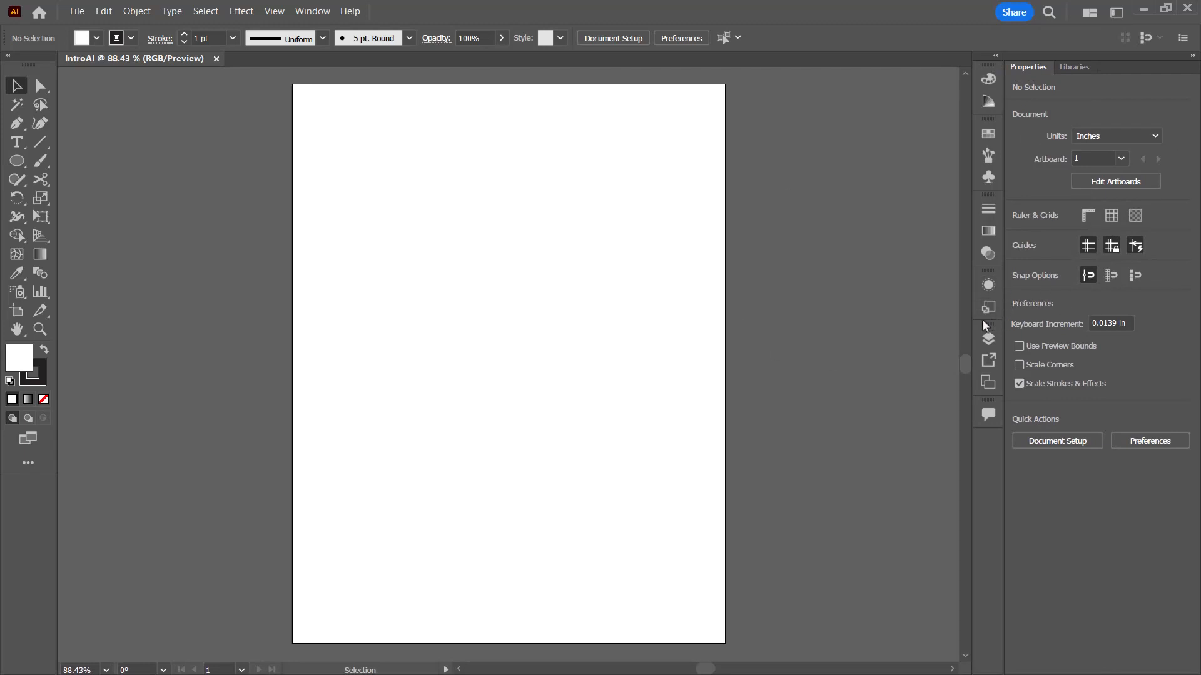
- Undock the Layers, Comments and Color Guide panels as floating panels, and widen the panel icon dock to show panel names
{"action": "left_click", "coordinate": [986, 338]}
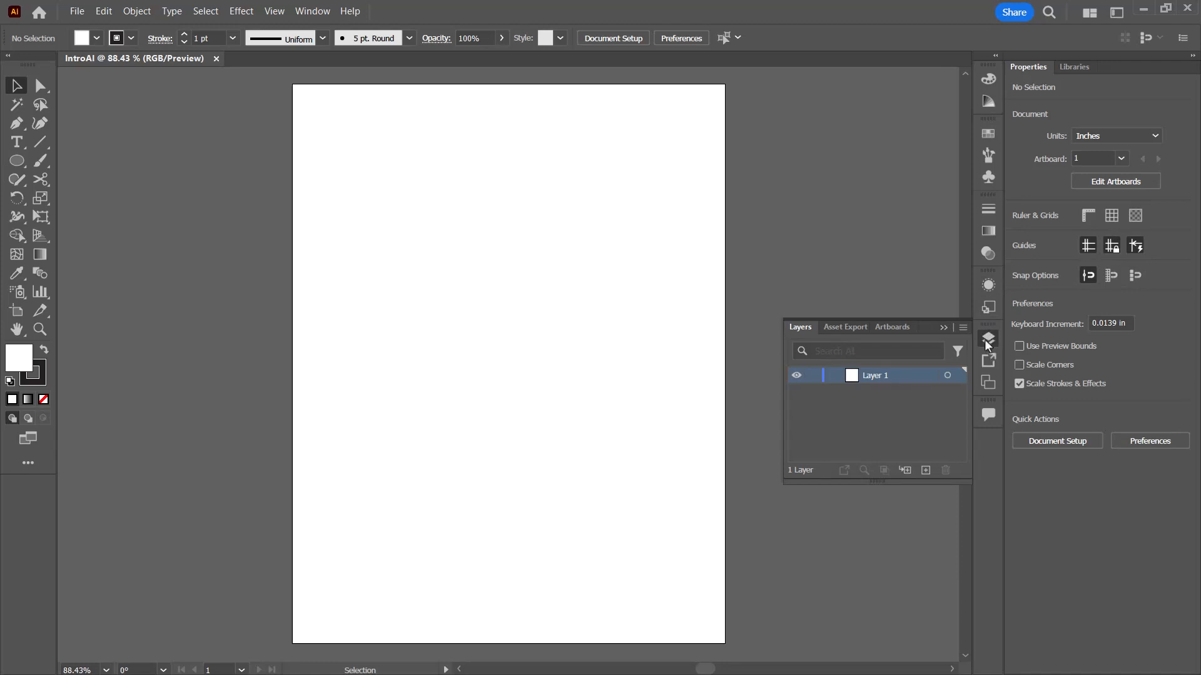
{"action": "left_click_drag", "start_coordinate": [985, 339], "coordinate": [838, 247]}
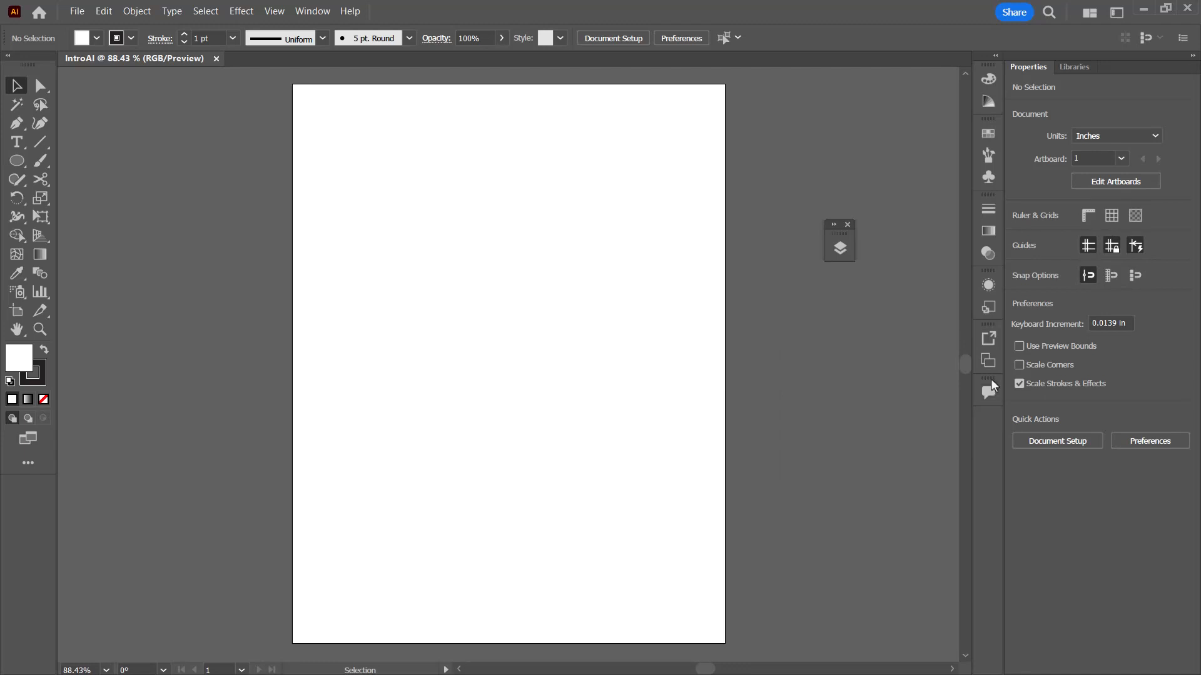
{"action": "left_click_drag", "start_coordinate": [752, 450], "coordinate": [754, 451]}
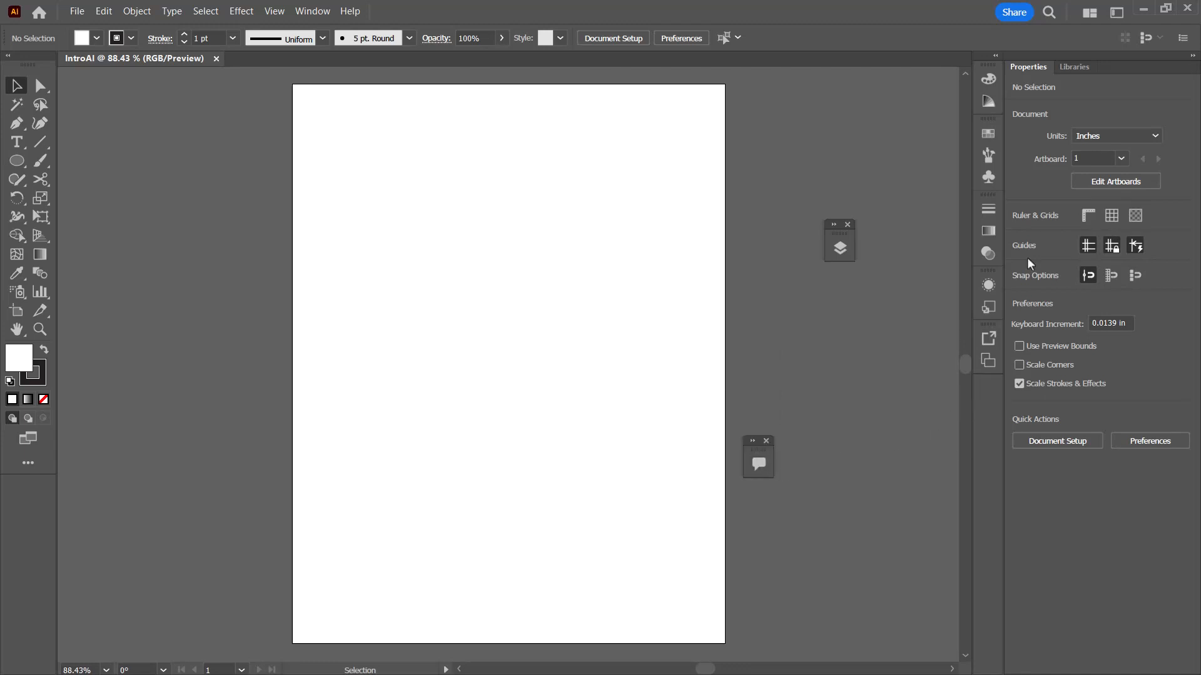
{"action": "left_click", "coordinate": [988, 101]}
{"action": "left_click_drag", "start_coordinate": [910, 70], "coordinate": [673, 236]}
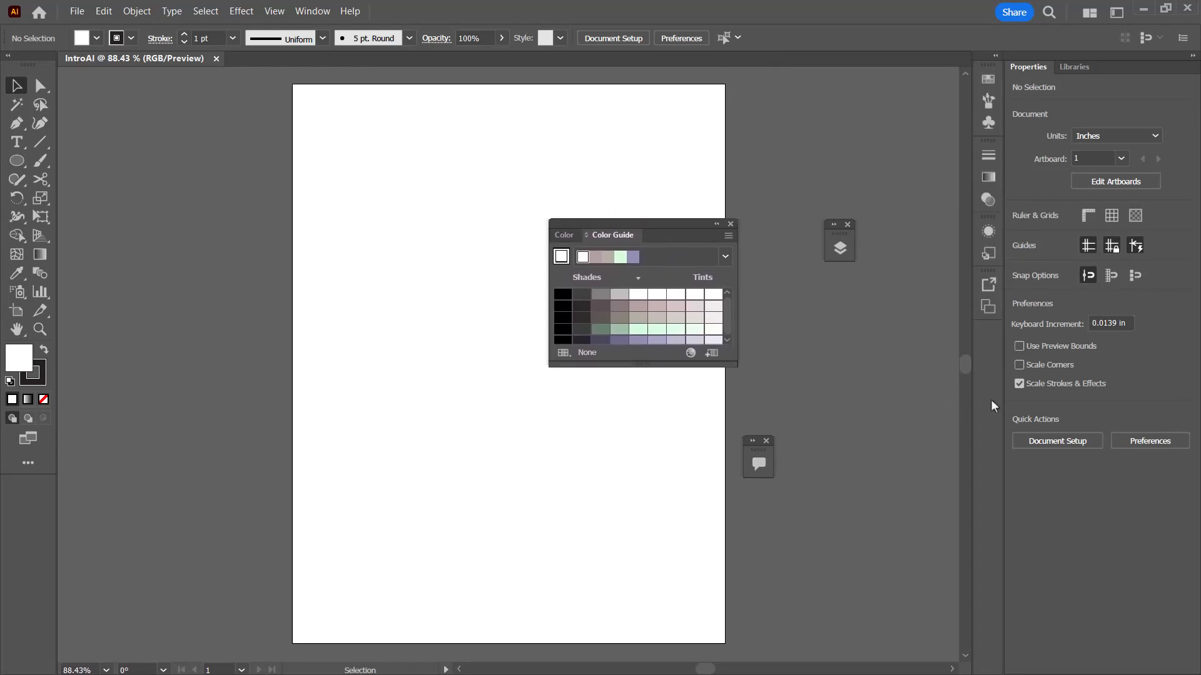
{"action": "mouse_move", "coordinate": [977, 430]}
{"action": "left_mouse_down"}
{"action": "mouse_move", "coordinate": [959, 420]}
{"action": "mouse_move", "coordinate": [801, 448]}
{"action": "left_mouse_up"}
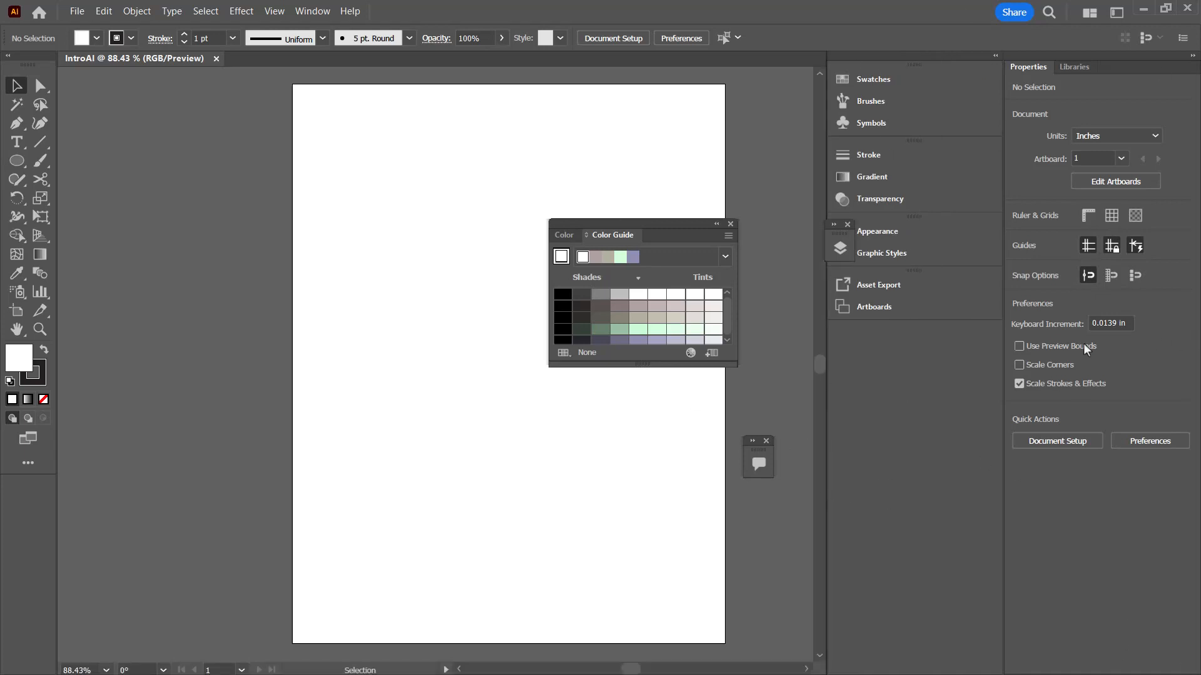
- Reset the Essentials Classic workspace to its default panel layout
{"action": "left_click", "coordinate": [1115, 12]}
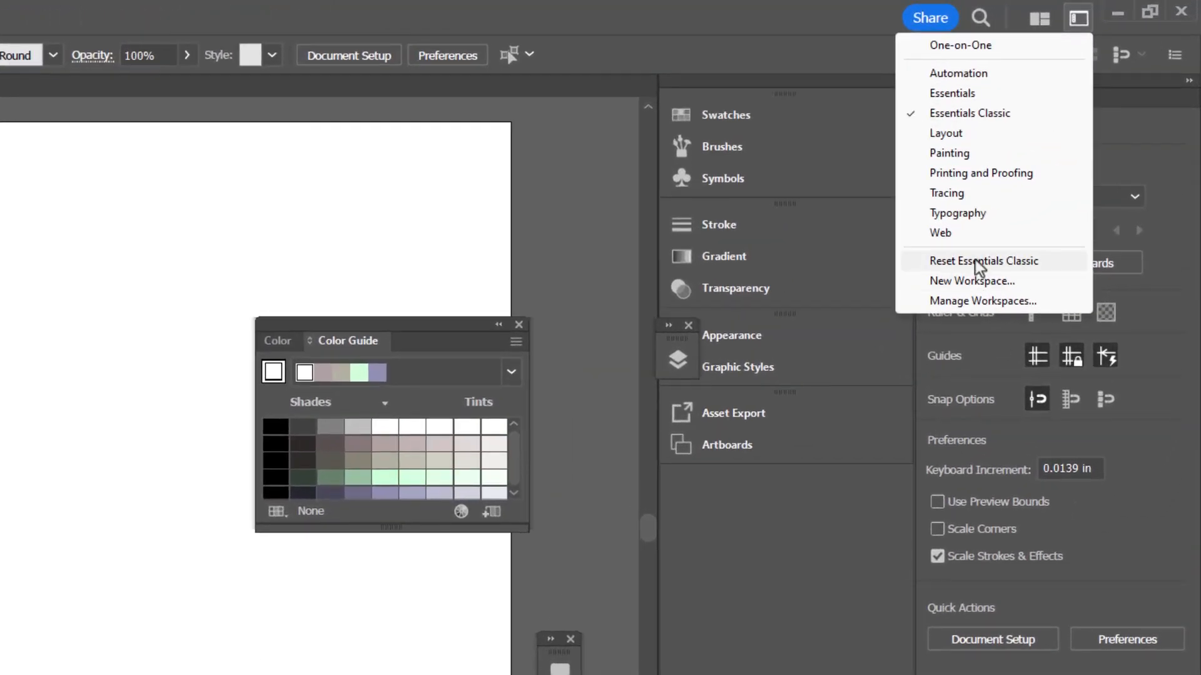
{"action": "left_click", "coordinate": [975, 260]}
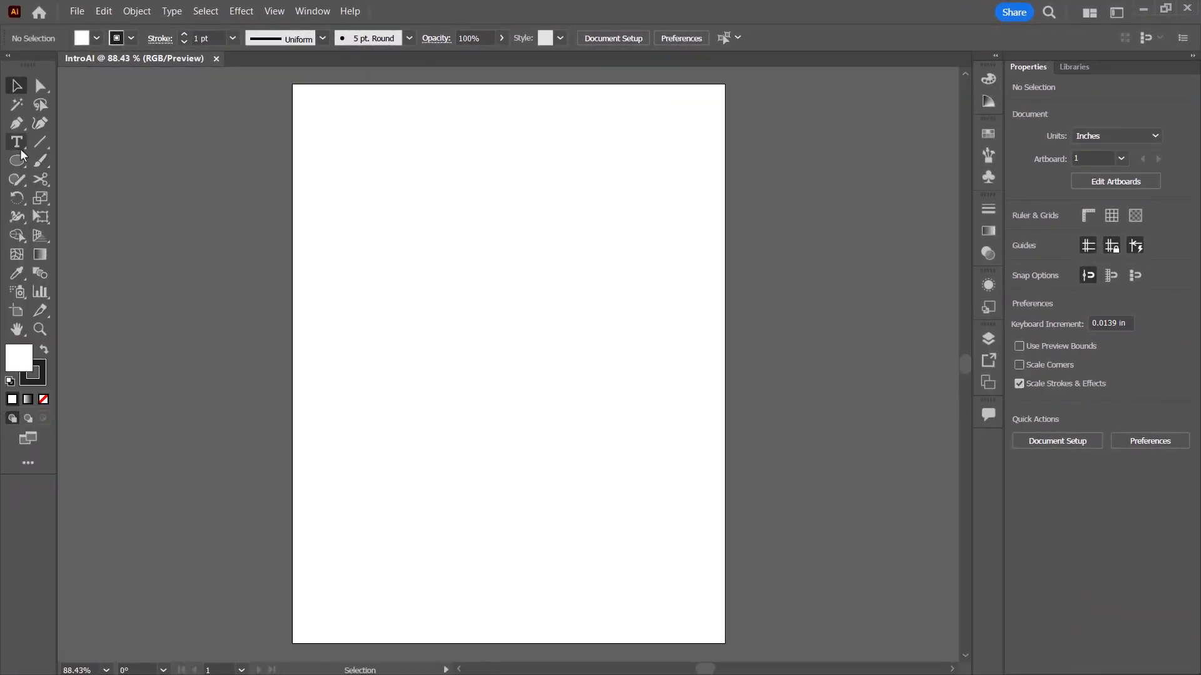
{"action": "left_click", "coordinate": [17, 125]}
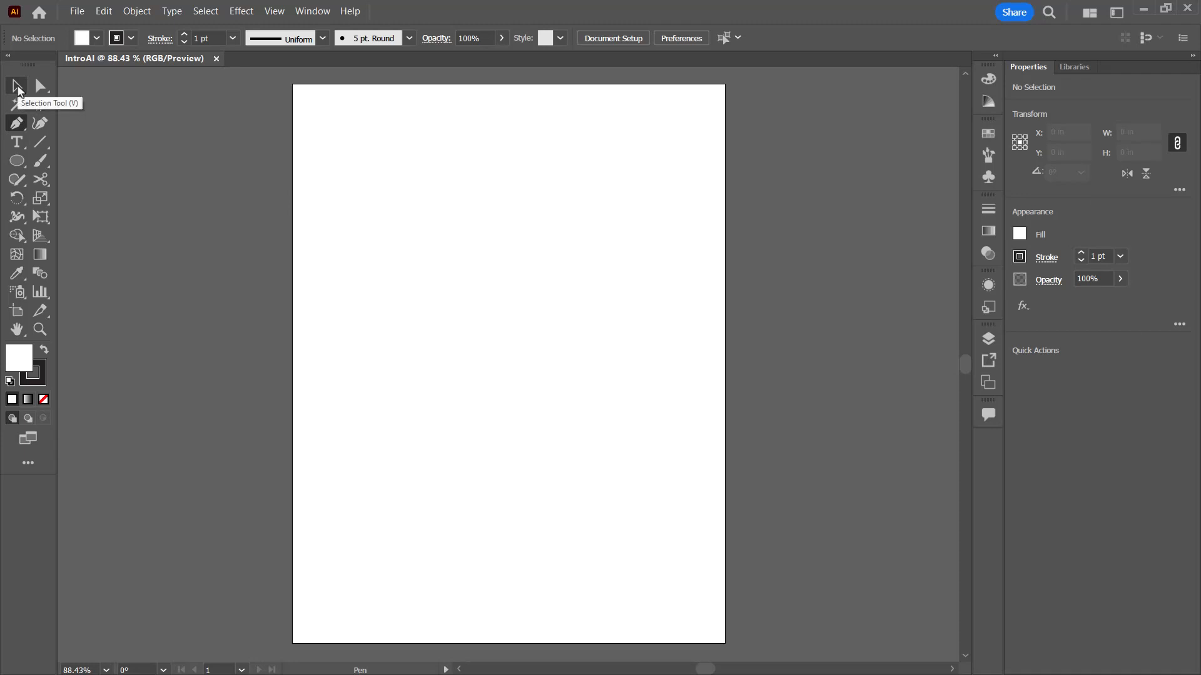
{"action": "left_click", "coordinate": [16, 86]}
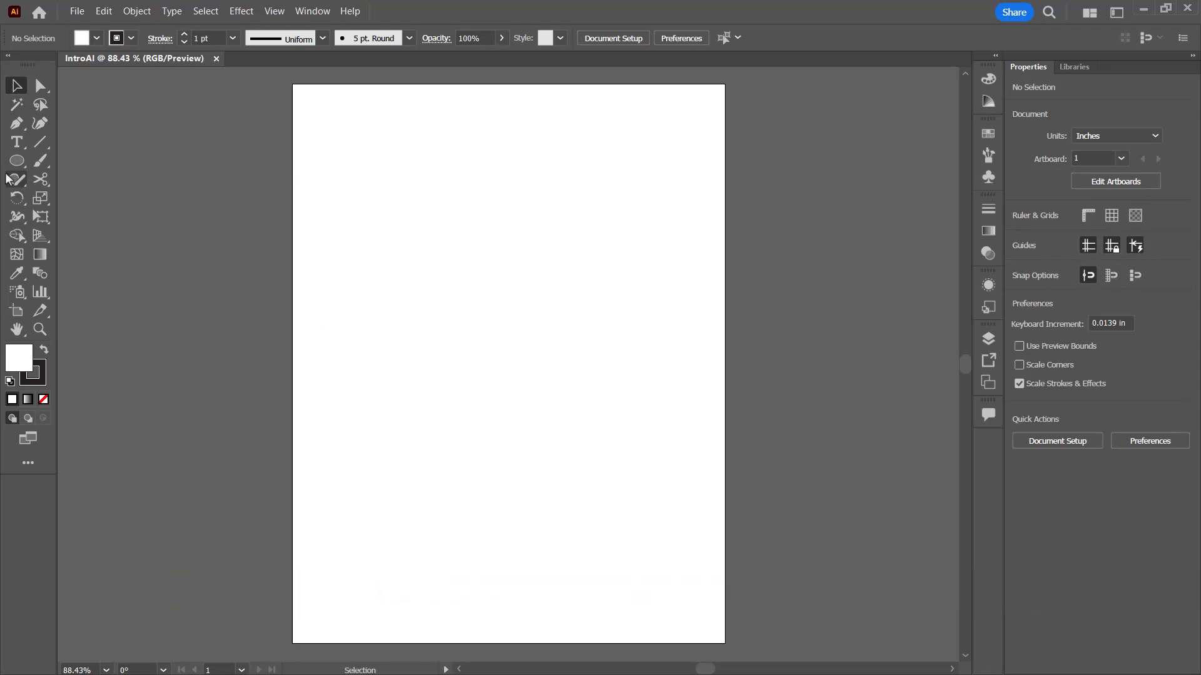
{"action": "left_click", "coordinate": [37, 147]}
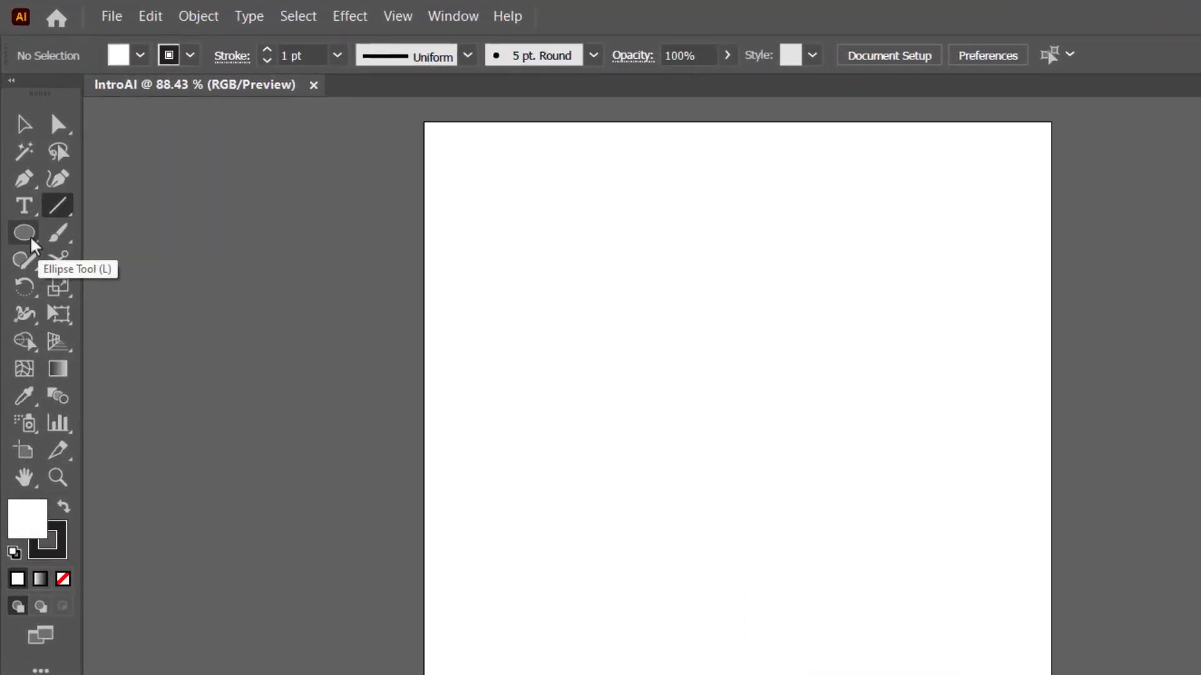
- Detach the shape tools group into a floating toolbar beside the artboard and activate the Rectangle Tool from it
{"action": "left_click", "coordinate": [31, 239]}
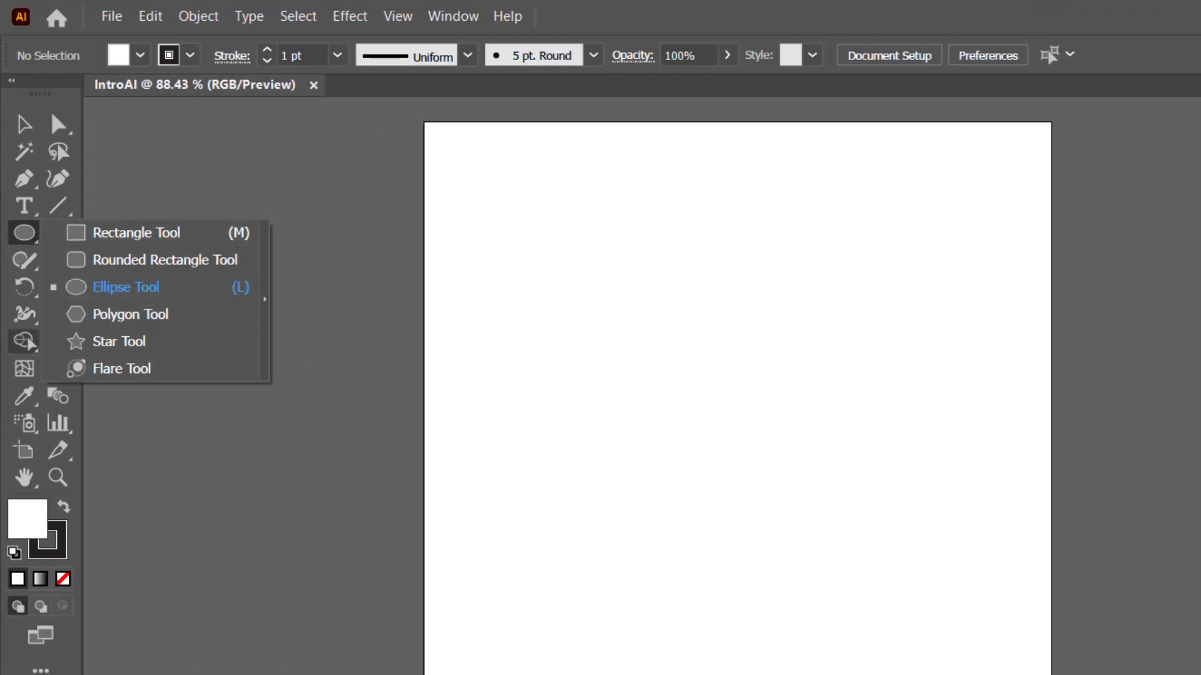
{"action": "left_click", "coordinate": [269, 335]}
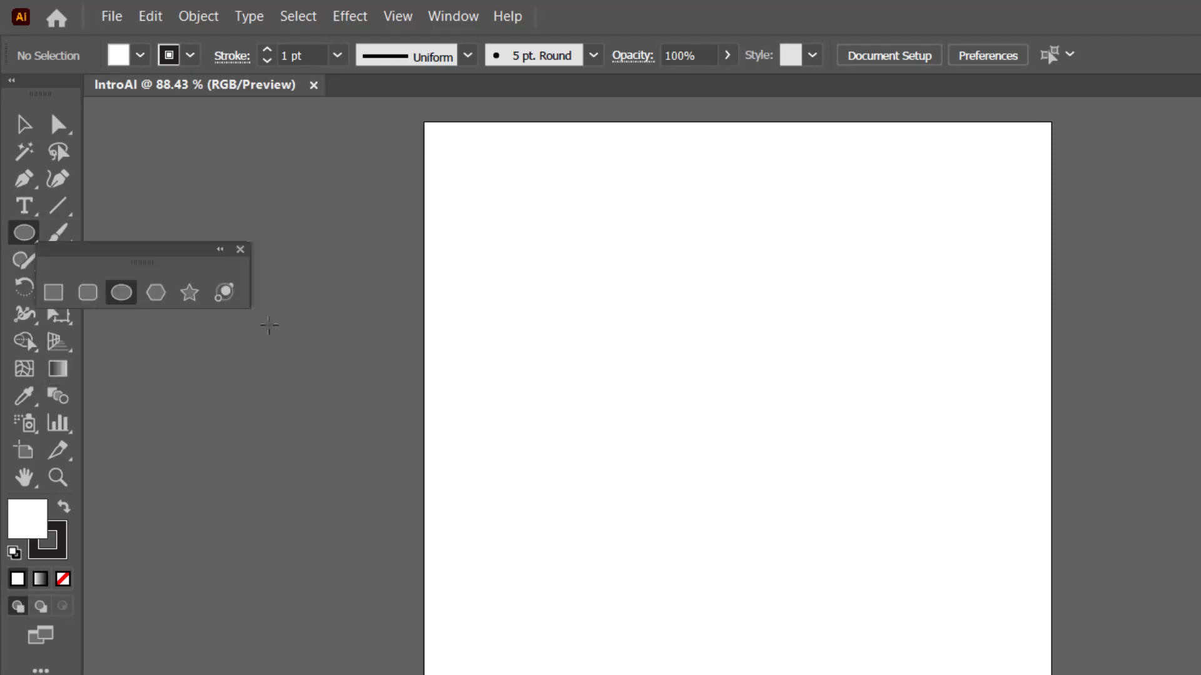
{"action": "left_click_drag", "start_coordinate": [142, 259], "coordinate": [230, 152]}
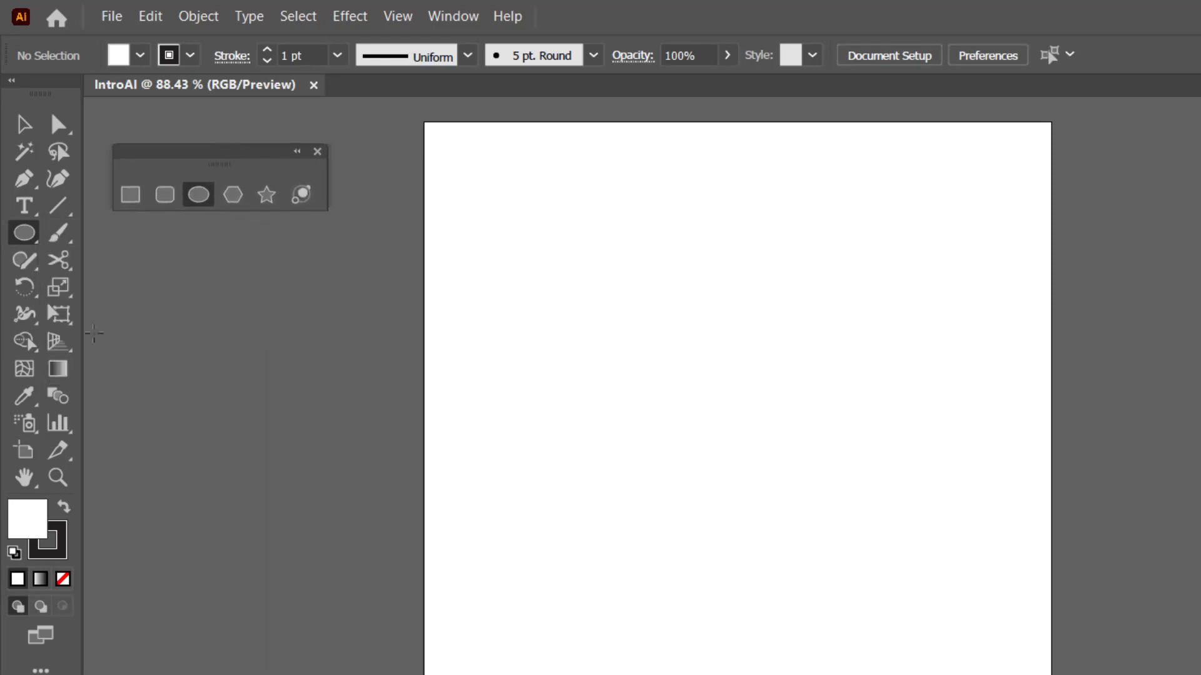
{"action": "left_click", "coordinate": [131, 196]}
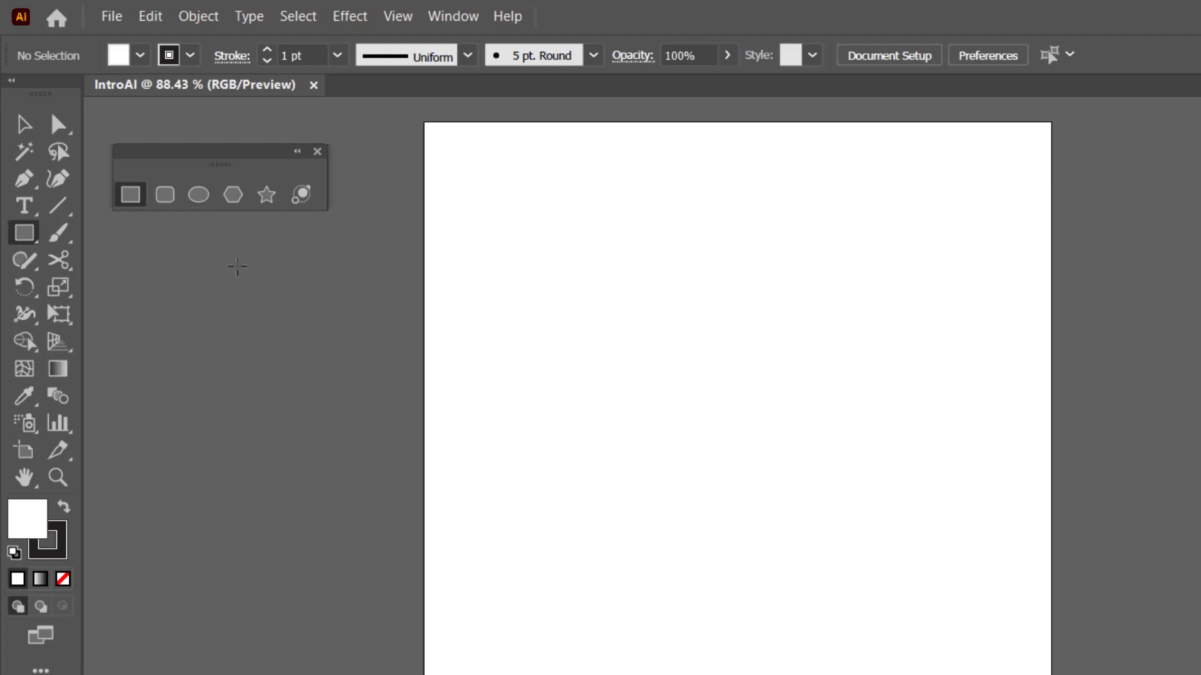
- Choose the Scissors Tool from its tool group and switch to the Line Segment tool
{"action": "left_click", "coordinate": [58, 260]}
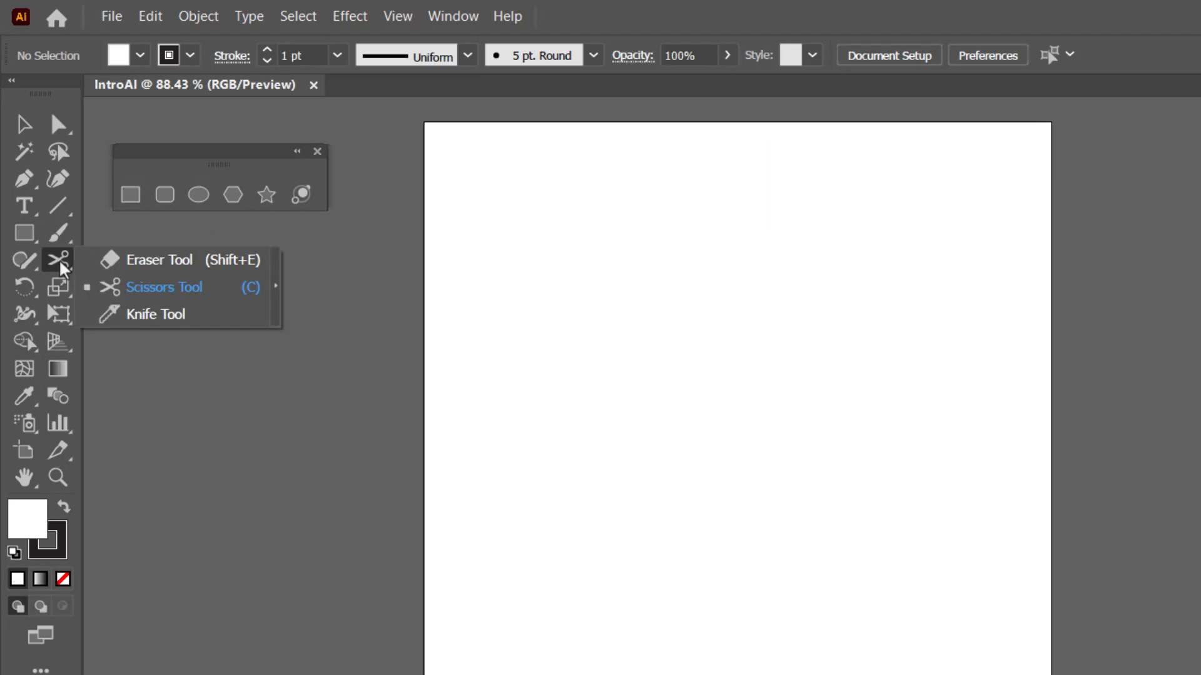
{"action": "left_click", "coordinate": [207, 294]}
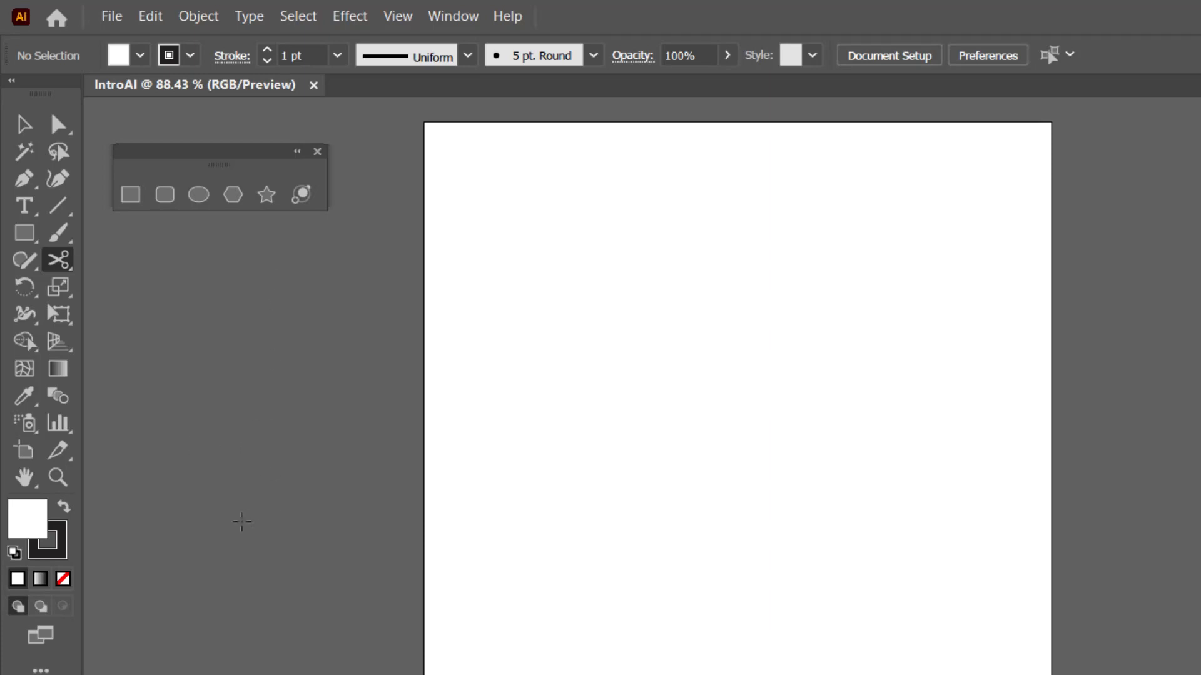
{"action": "left_click", "coordinate": [62, 209]}
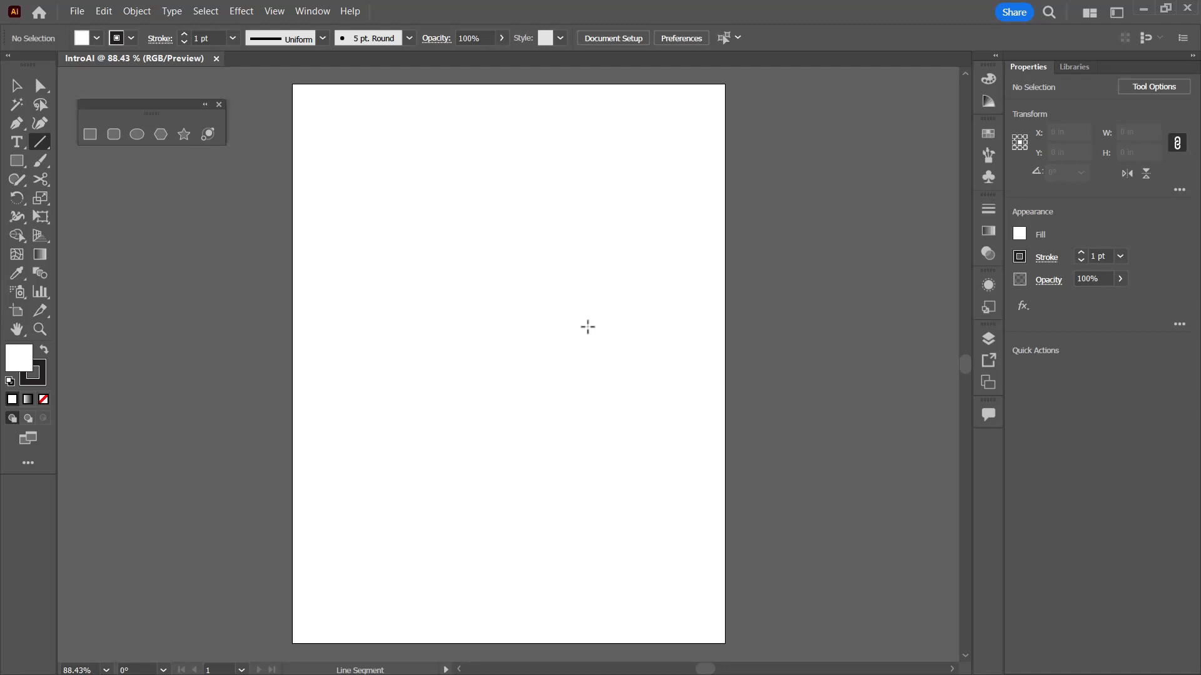
- Show the rulers around the document window
{"action": "left_click", "coordinate": [281, 13]}
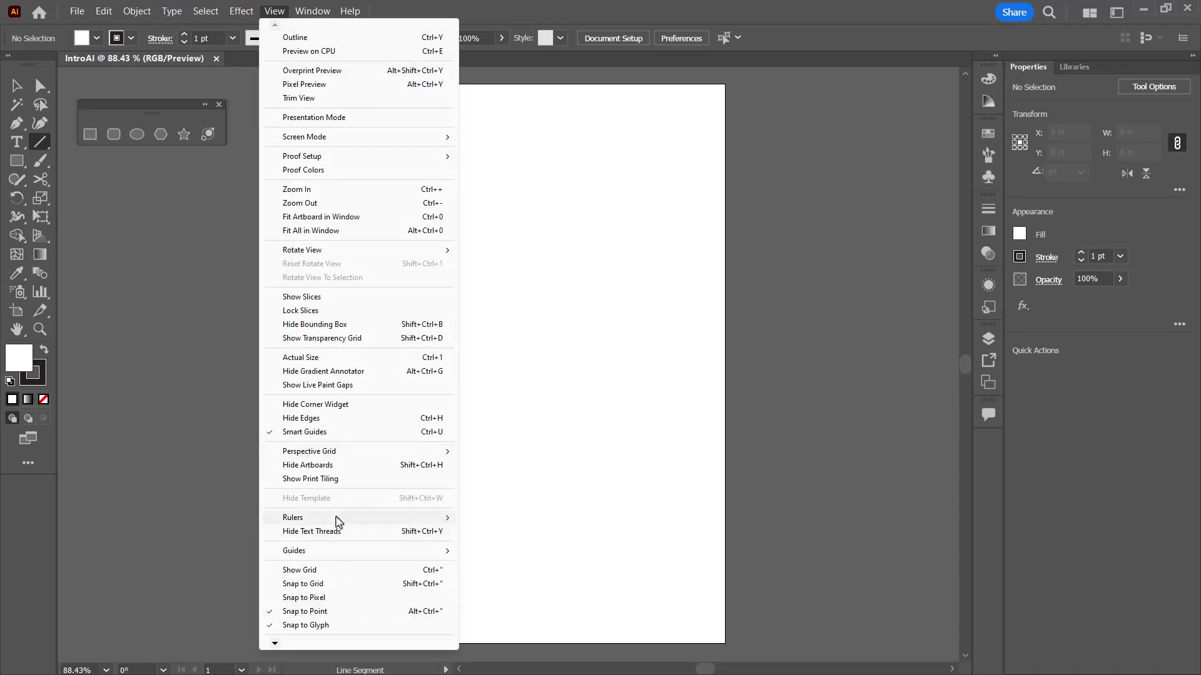
{"action": "mouse_move", "coordinate": [338, 522]}
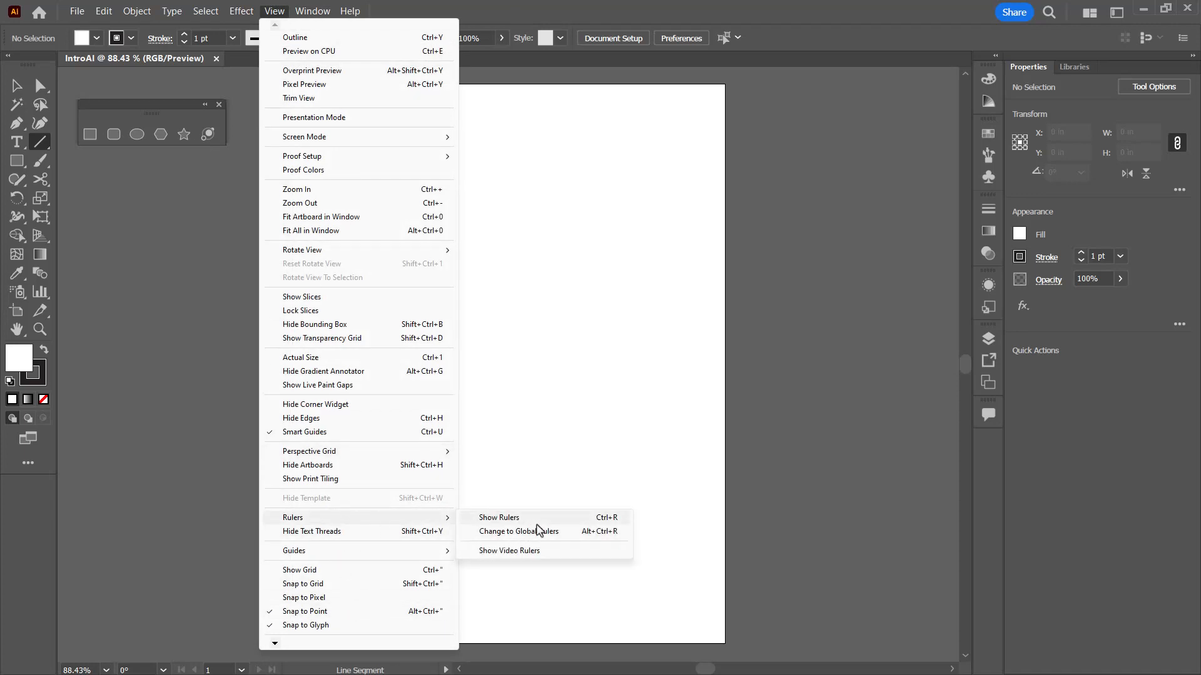
{"action": "left_click", "coordinate": [608, 521]}
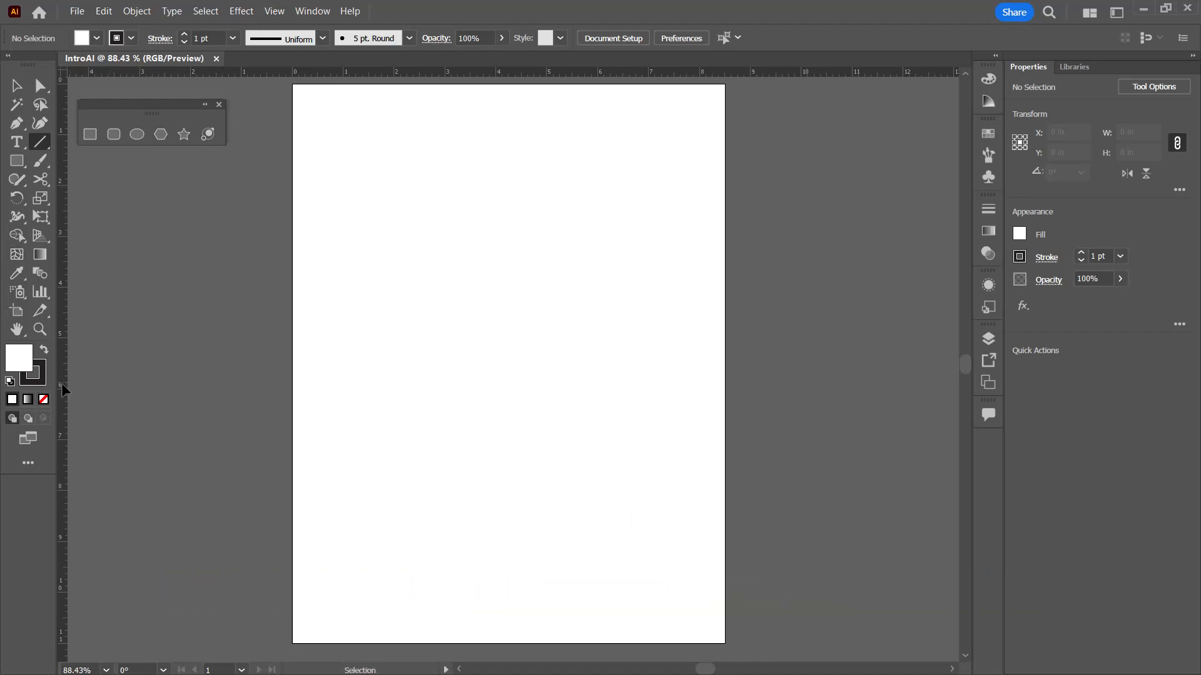
- Switch the ruler units to pixels and return them to inches
{"action": "right_click", "coordinate": [577, 76]}
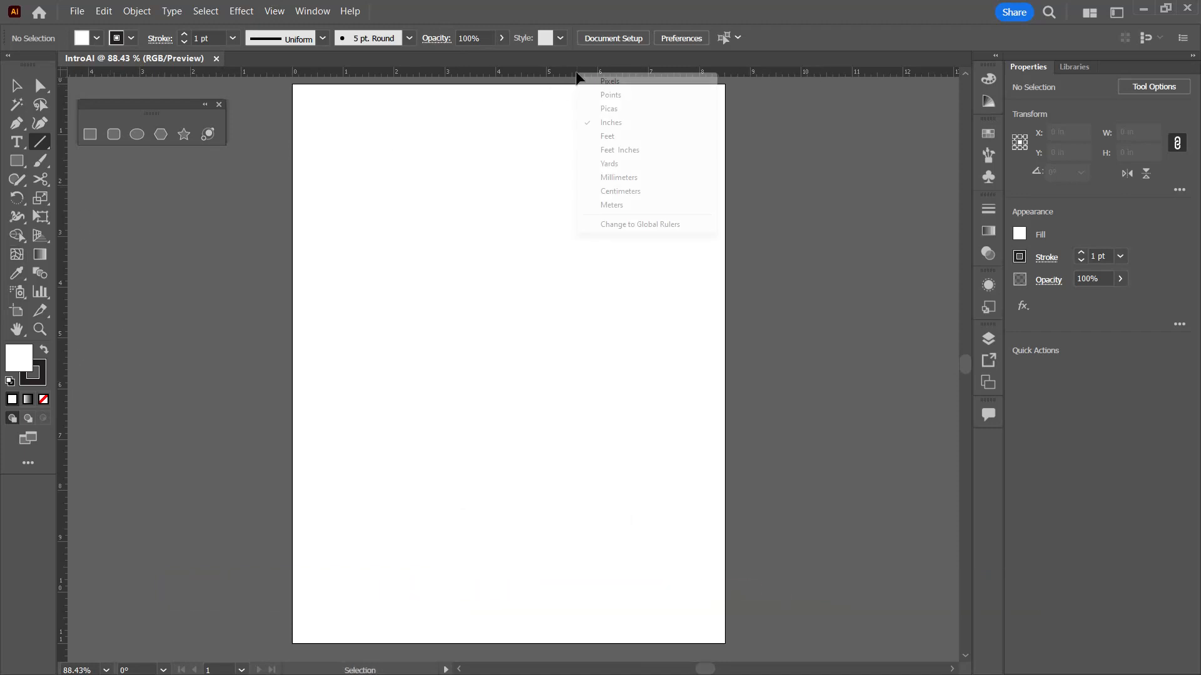
{"action": "left_click", "coordinate": [612, 82]}
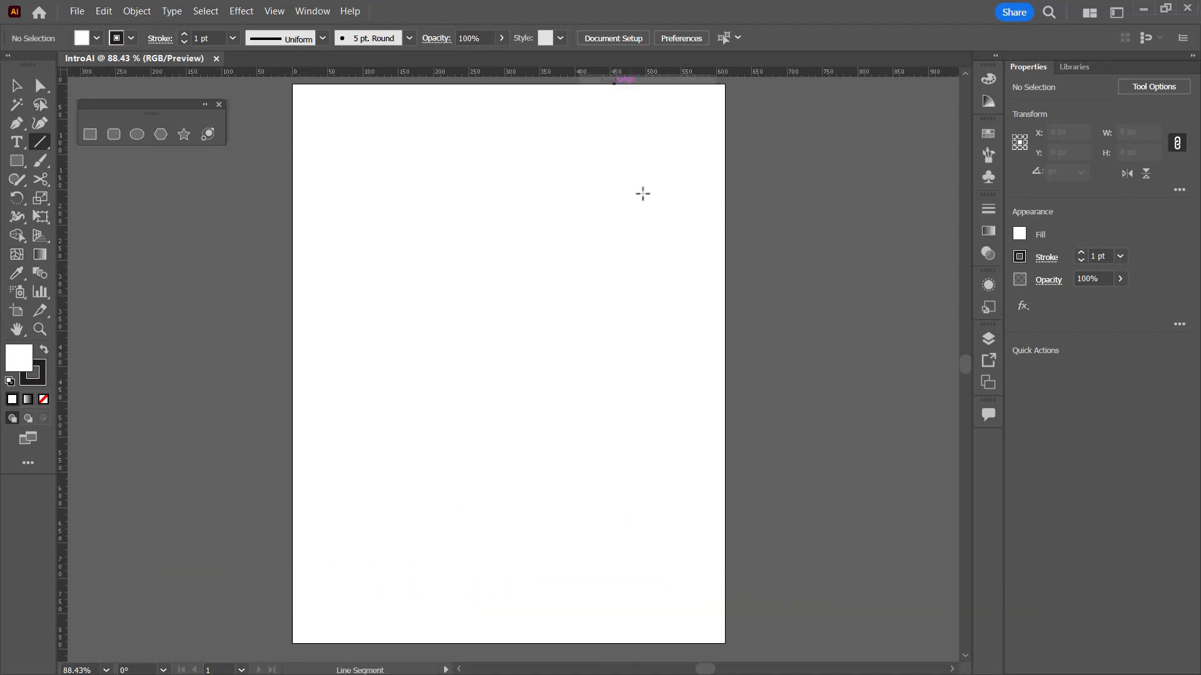
{"action": "right_click", "coordinate": [485, 76]}
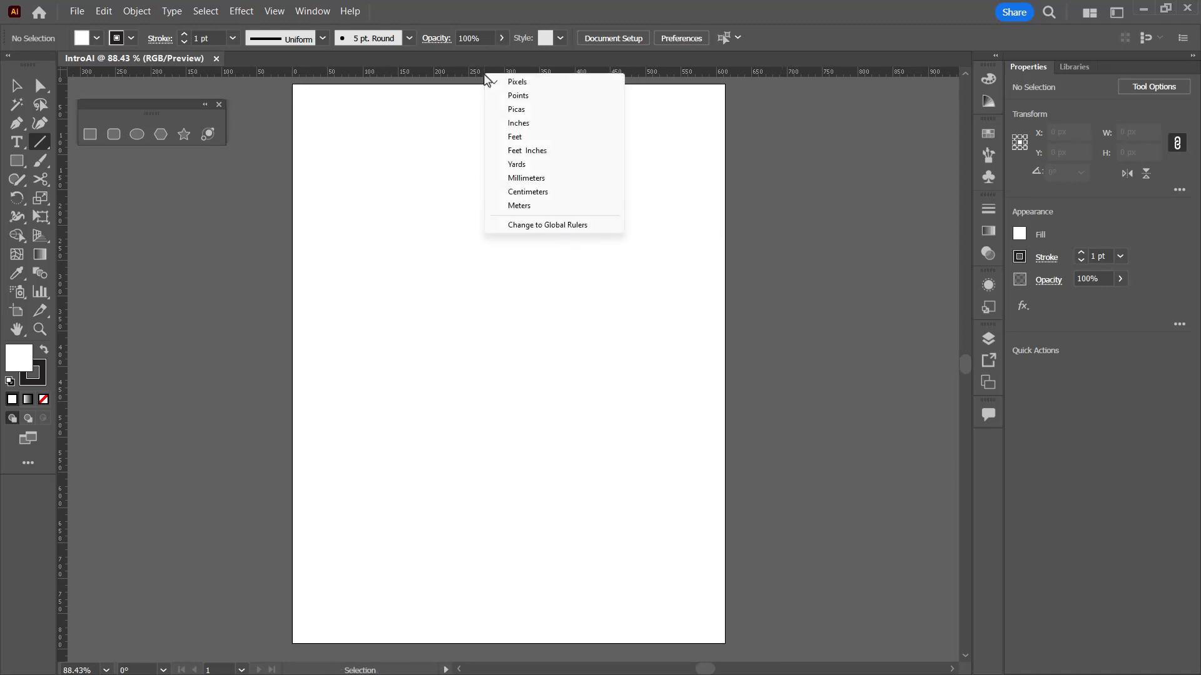
{"action": "left_click", "coordinate": [523, 125]}
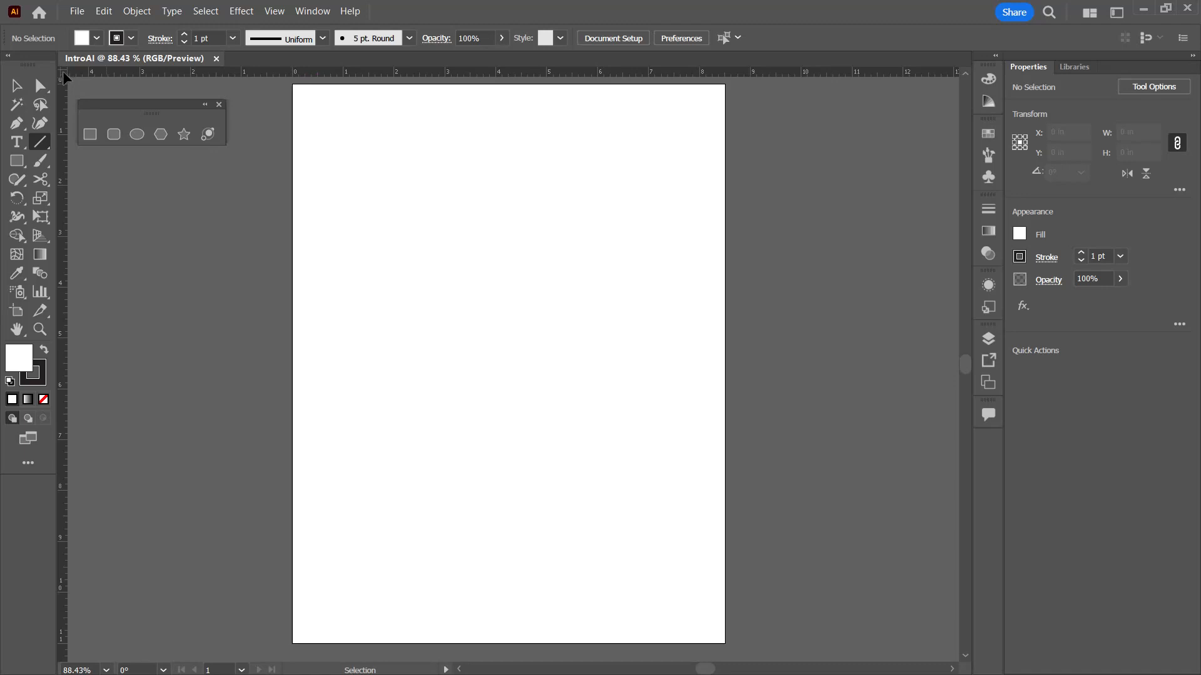
- Move the ruler origin to the artboard's lower-left corner and return it to the upper-left corner
{"action": "left_click_drag", "start_coordinate": [63, 76], "coordinate": [291, 644]}
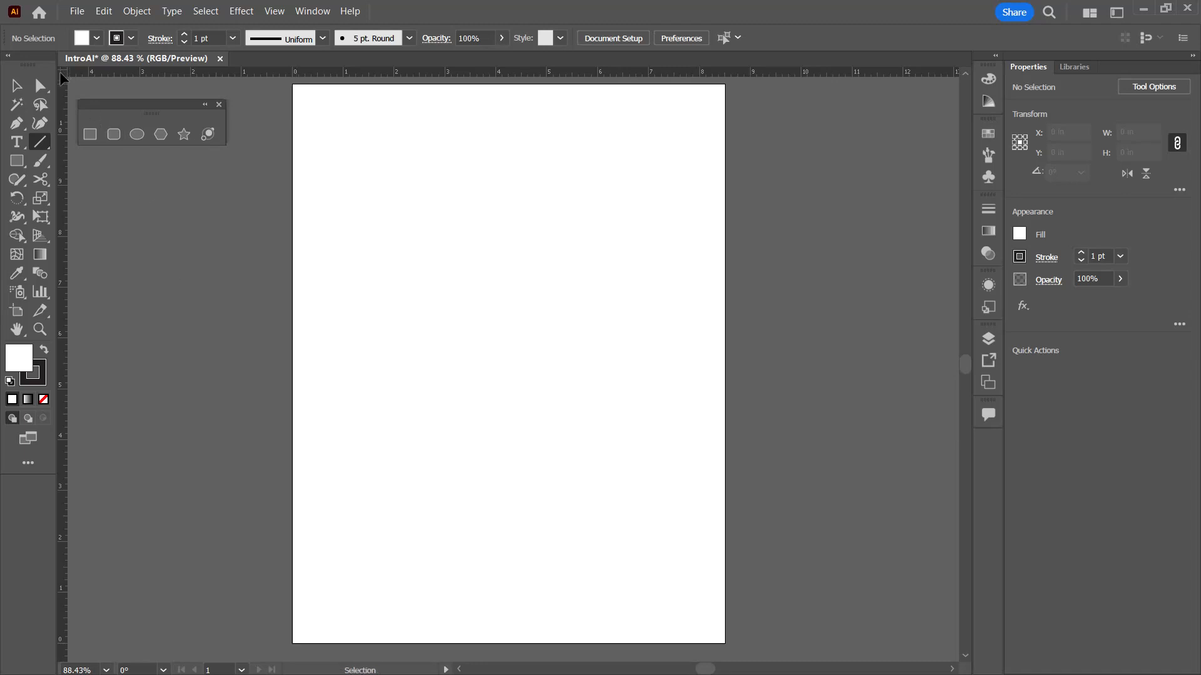
{"action": "left_click_drag", "start_coordinate": [96, 70], "coordinate": [292, 84]}
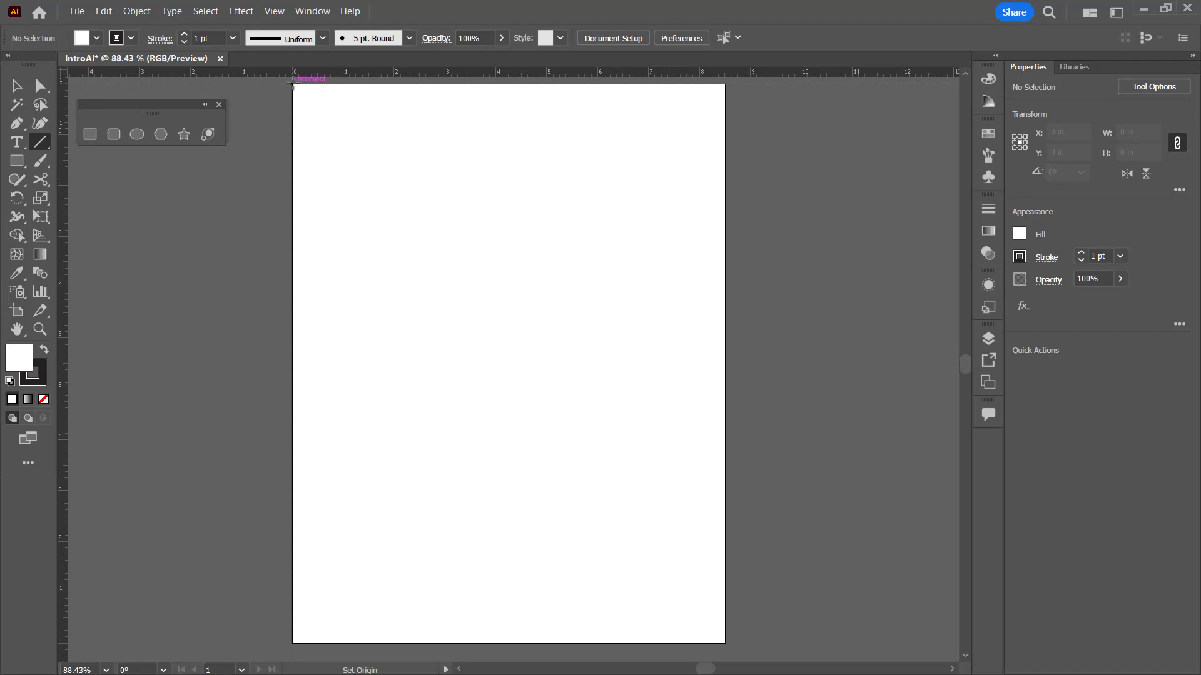
{"action": "left_click_drag", "start_coordinate": [292, 84], "coordinate": [293, 85]}
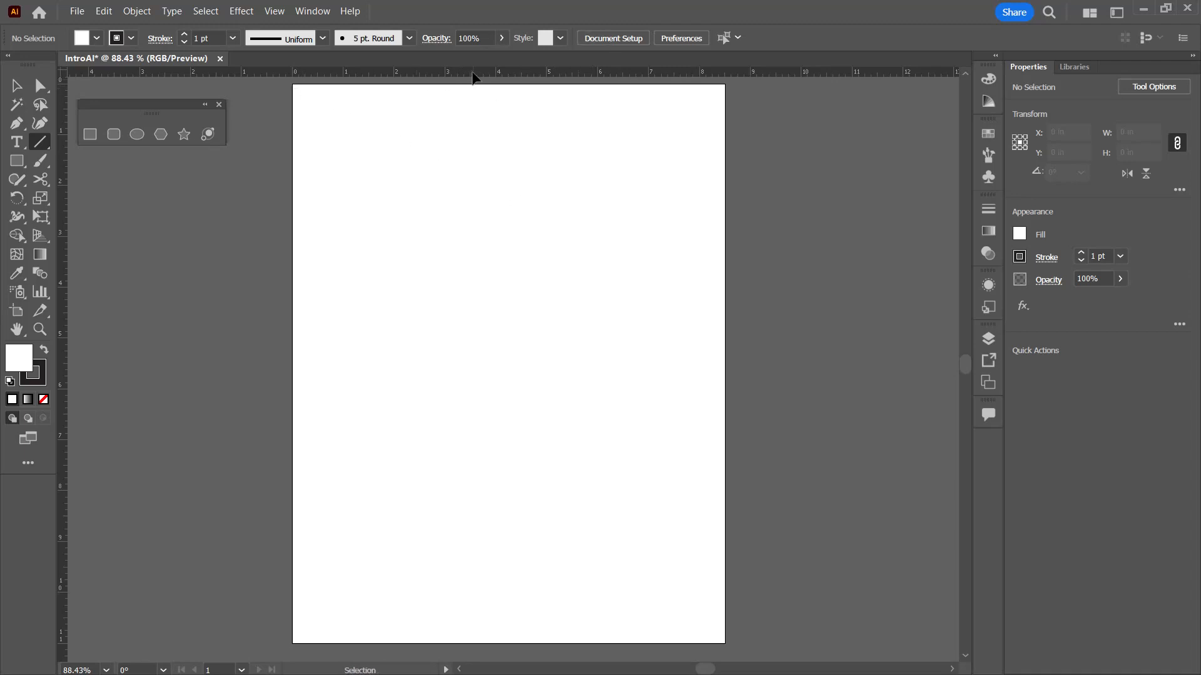
- Place horizontal guides at about 3.3 in and 6.6 in and vertical guides at about 4.1 in and 6.7 in on the artboard
{"action": "left_click_drag", "start_coordinate": [473, 75], "coordinate": [459, 254]}
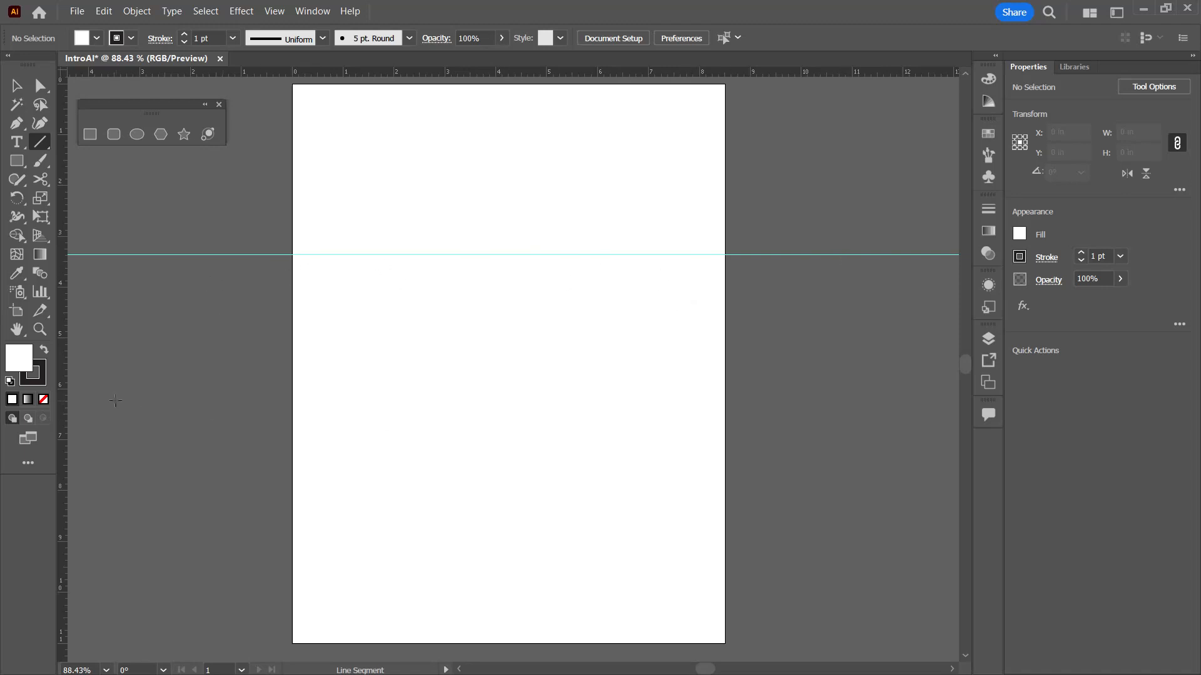
{"action": "left_click_drag", "start_coordinate": [62, 373], "coordinate": [503, 380]}
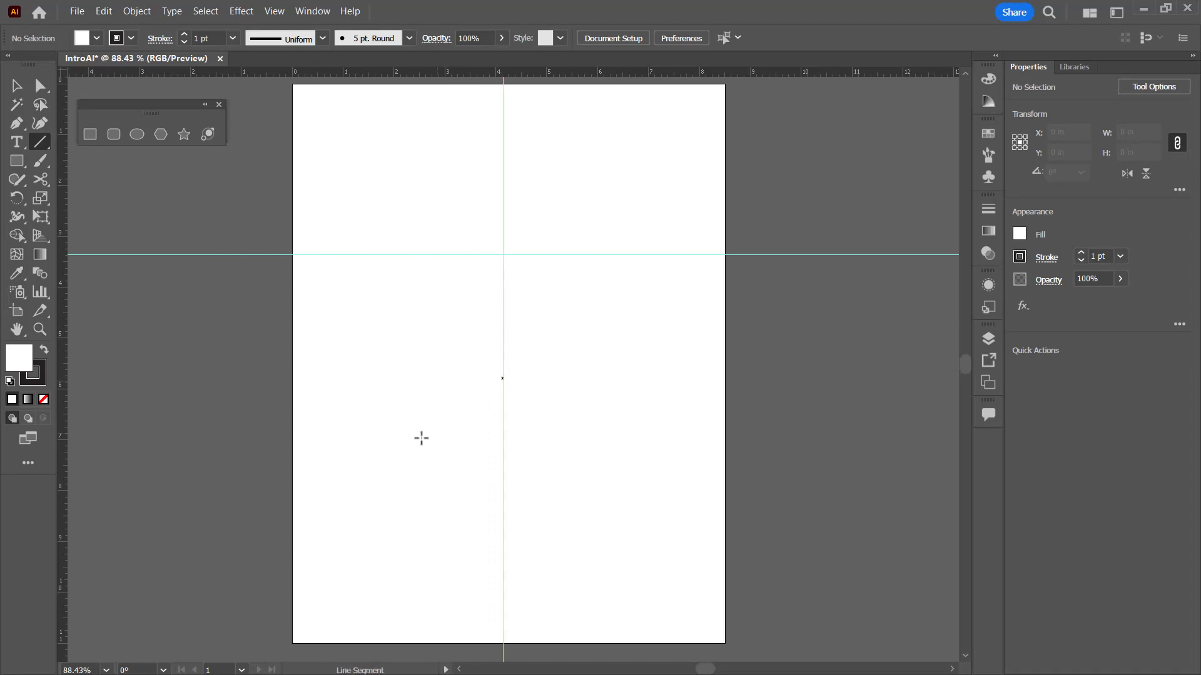
{"action": "left_click_drag", "start_coordinate": [63, 416], "coordinate": [632, 426]}
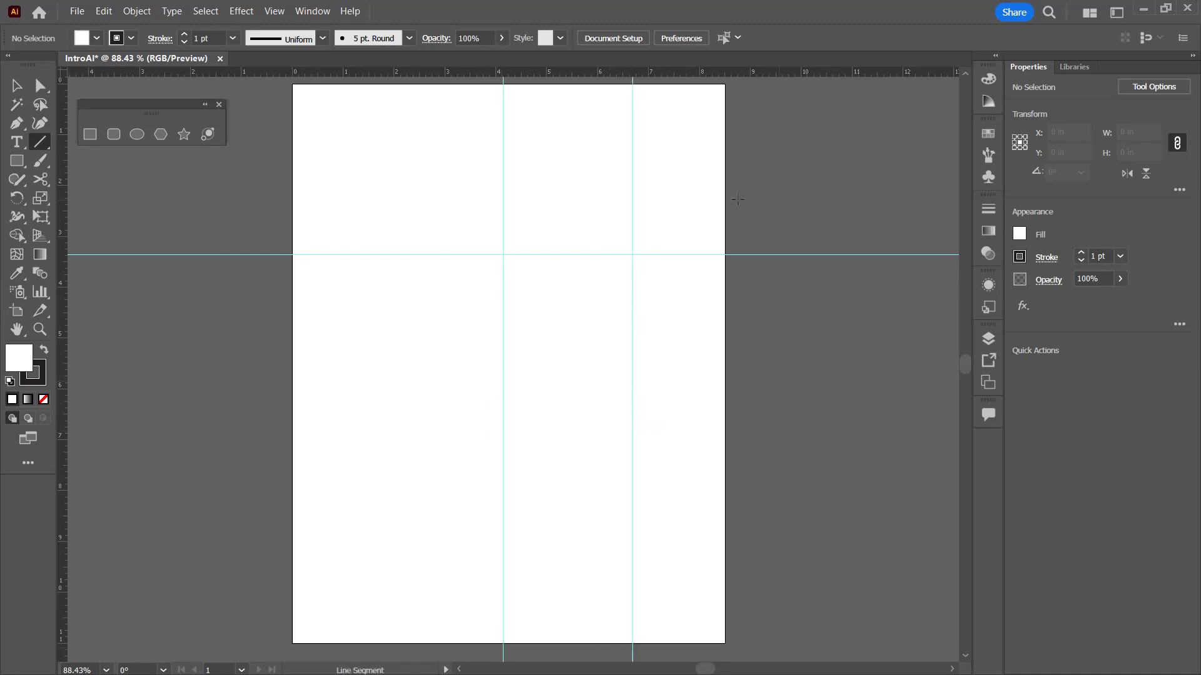
{"action": "left_click_drag", "start_coordinate": [378, 74], "coordinate": [371, 420]}
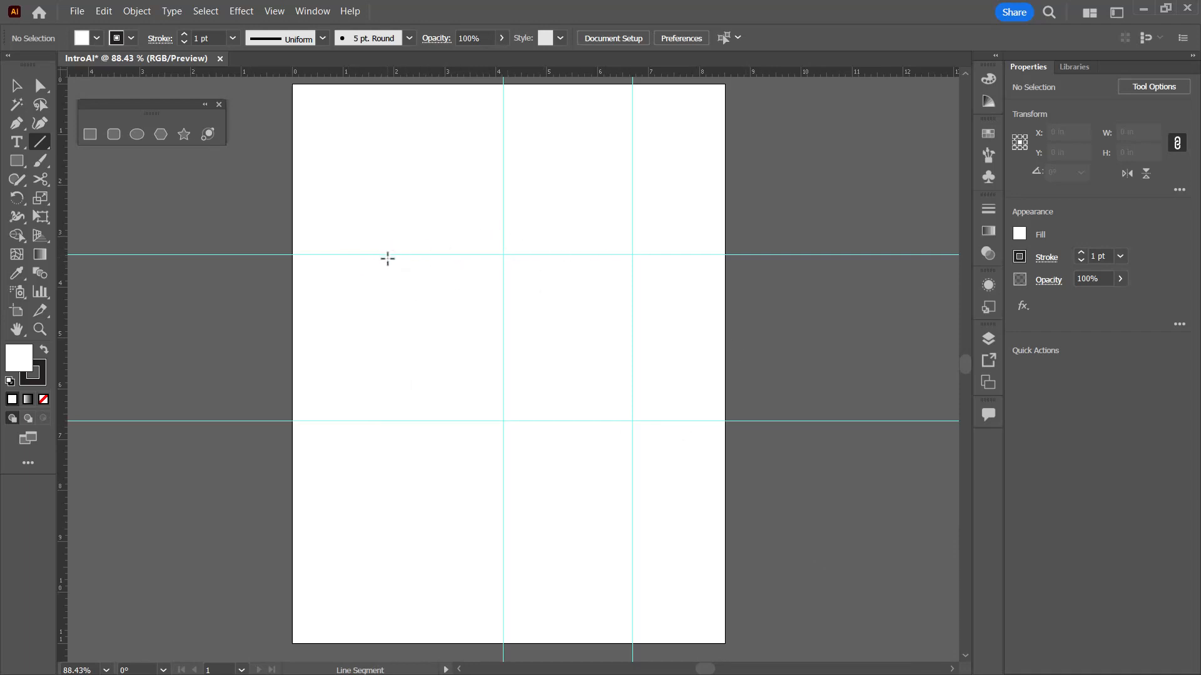
- Hide the guides and toggle their visibility until they are shown again
{"action": "left_click", "coordinate": [270, 16]}
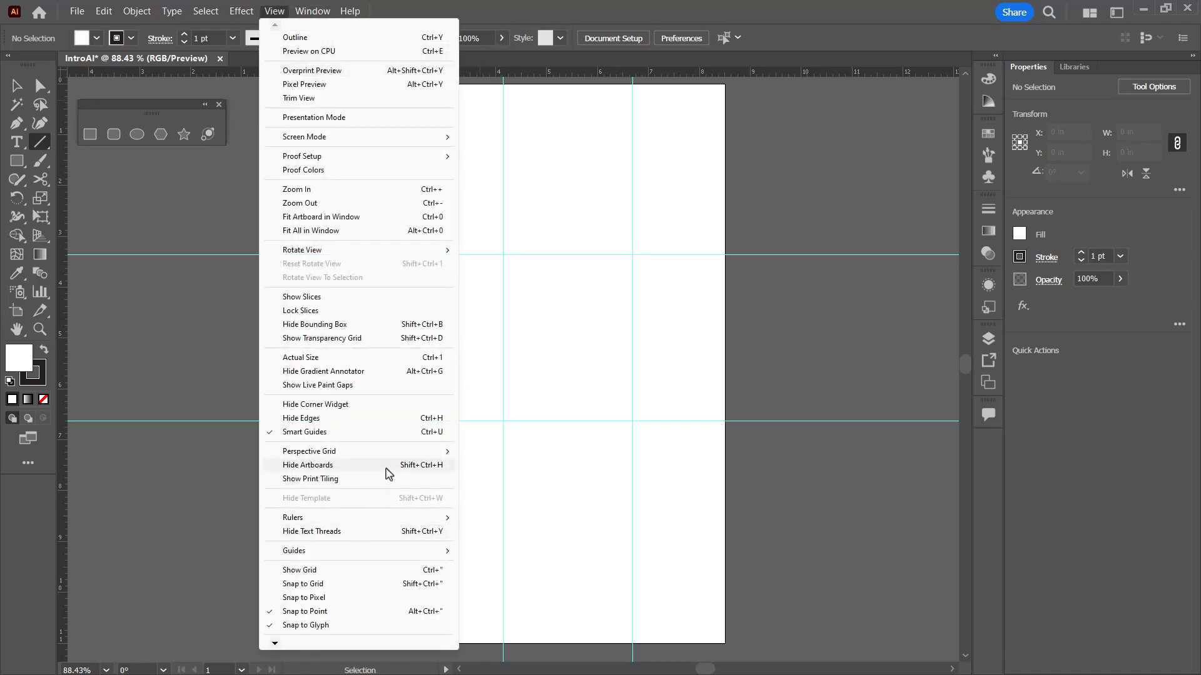
{"action": "mouse_move", "coordinate": [338, 560]}
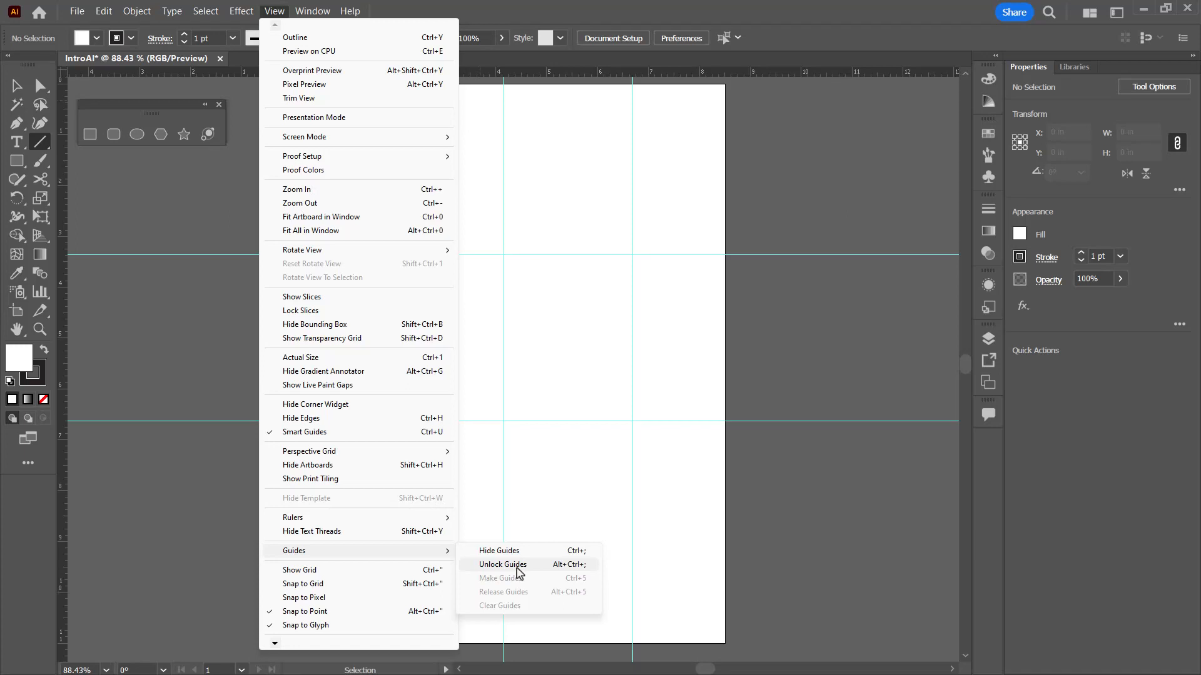
{"action": "left_click", "coordinate": [507, 556]}
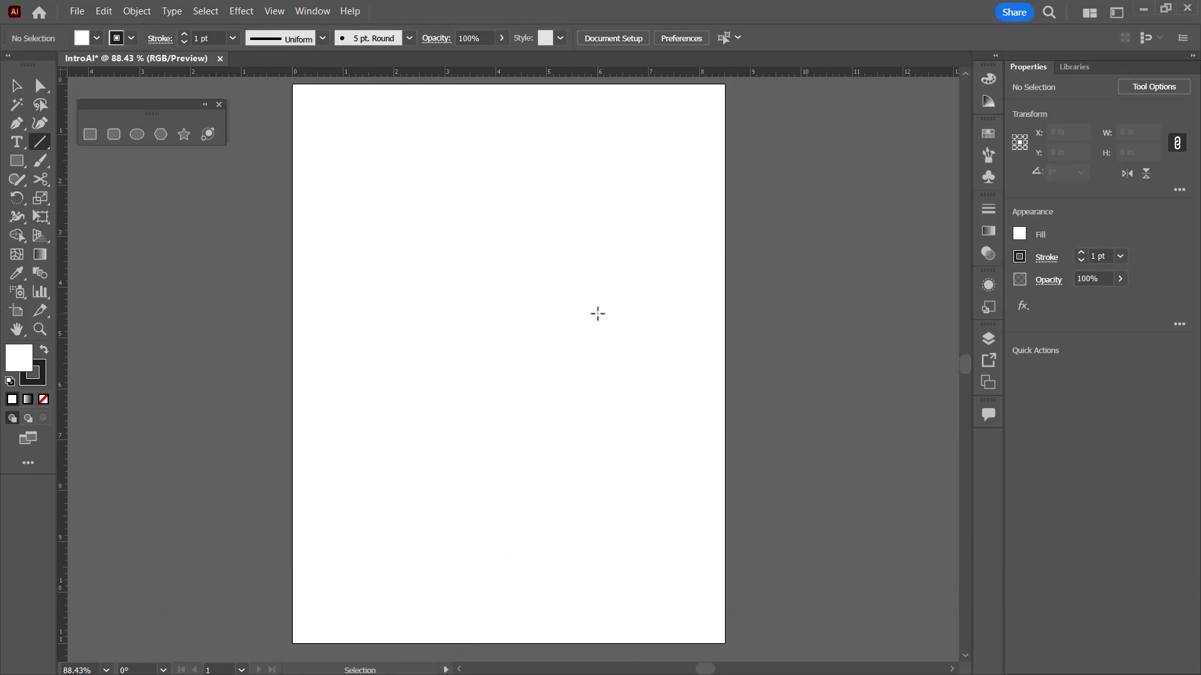
{"action": "key", "text": "ctrl+semicolon"}
{"action": "key", "text": "ctrl+semicolon"}
{"action": "key", "text": "ctrl+semicolon"}
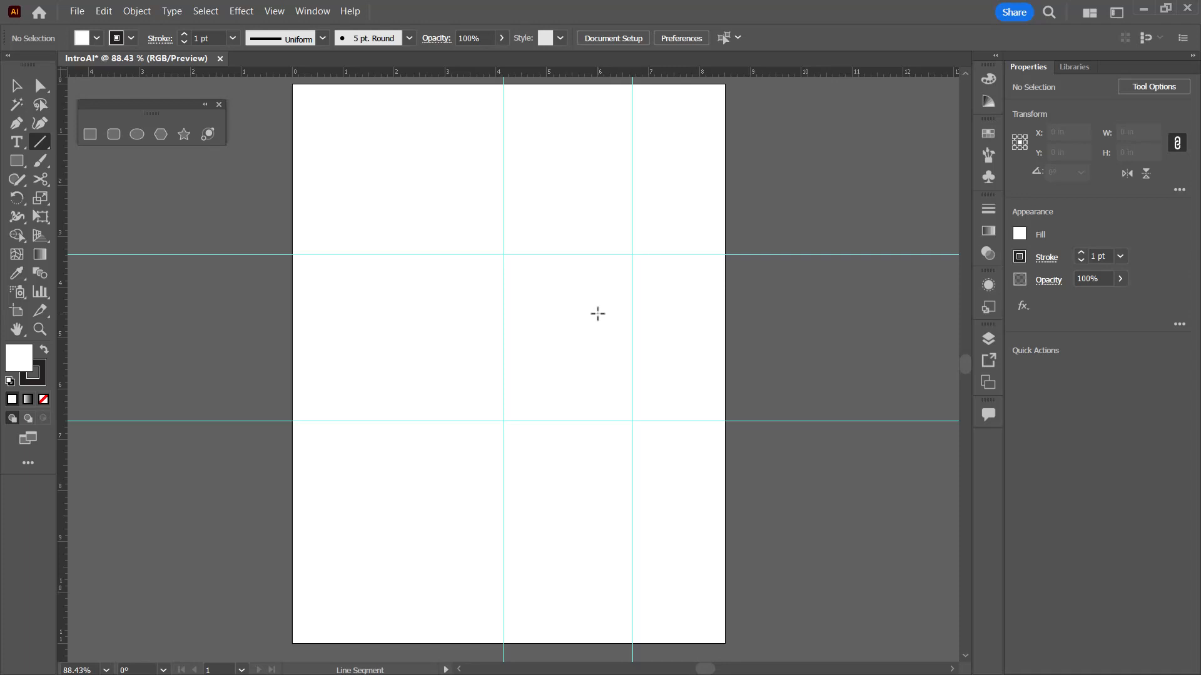
- Unlock the guides and move the upper horizontal guide up to about 2.87 in with the Selection tool
{"action": "key", "text": "ctrl"}
{"action": "key", "text": "v"}
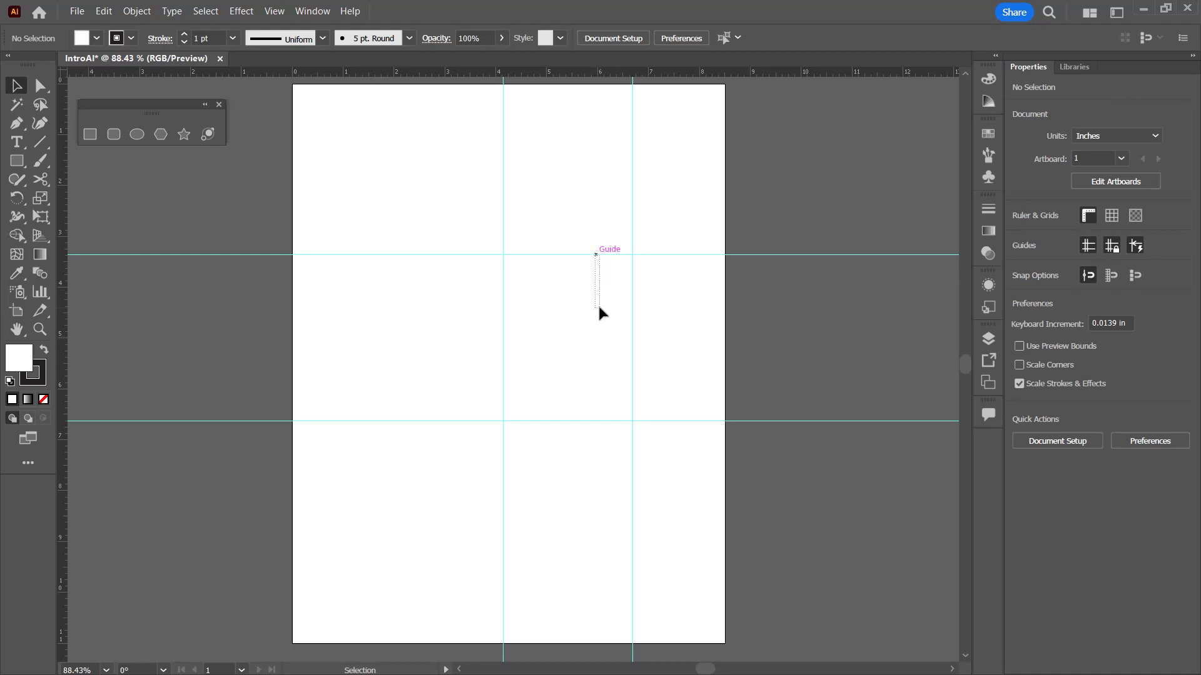
{"action": "left_click_drag", "start_coordinate": [610, 254], "coordinate": [598, 348]}
{"action": "key", "text": "a"}
{"action": "key", "text": "alt"}
{"action": "key", "text": "ctrl+alt+;"}
{"action": "left_click_drag", "start_coordinate": [656, 255], "coordinate": [650, 230]}
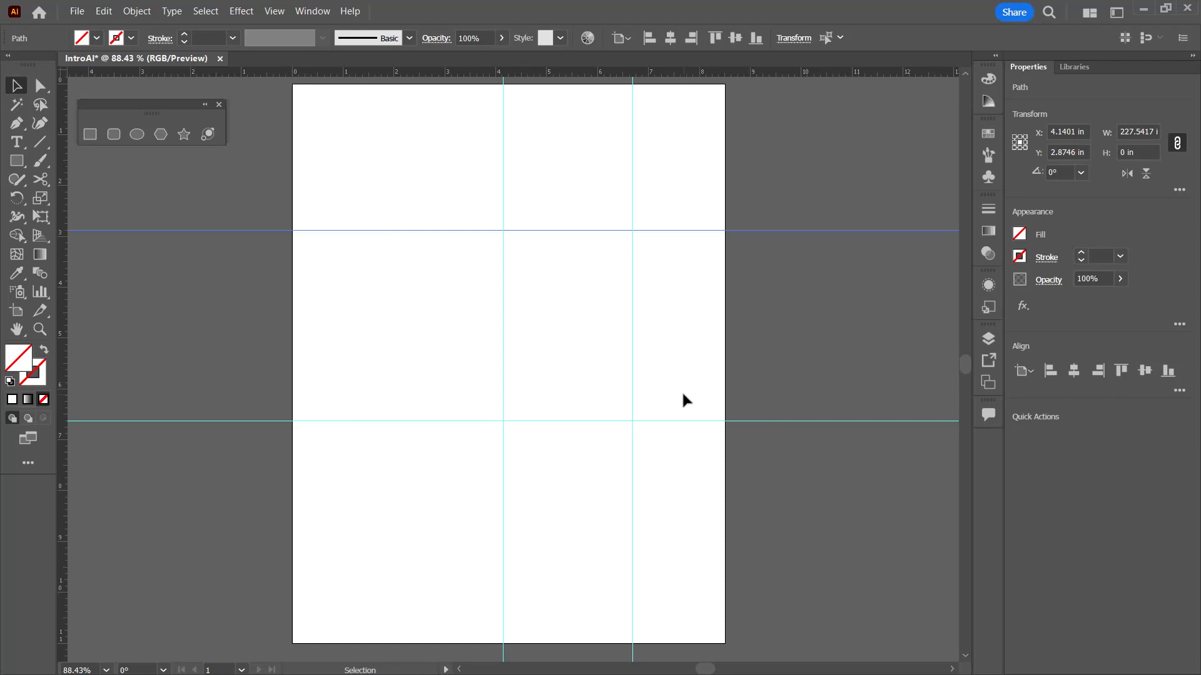
- Lock the guides in their current positions
{"action": "left_click", "coordinate": [274, 12]}
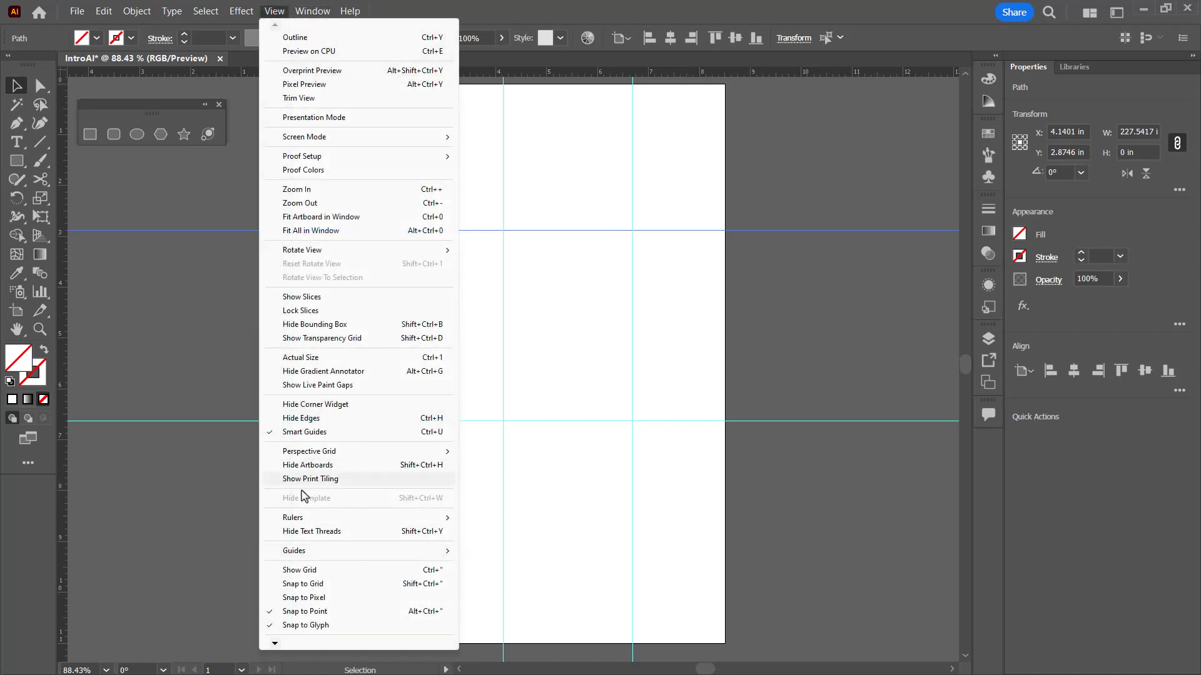
{"action": "mouse_move", "coordinate": [407, 558]}
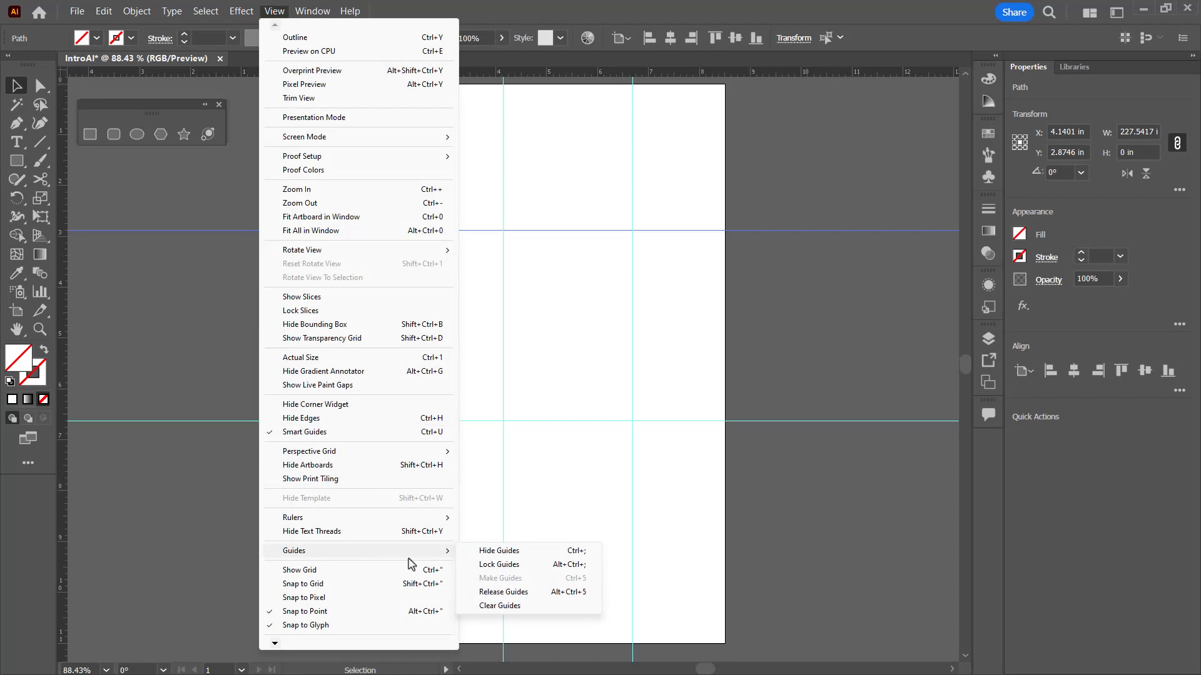
{"action": "left_click", "coordinate": [519, 565]}
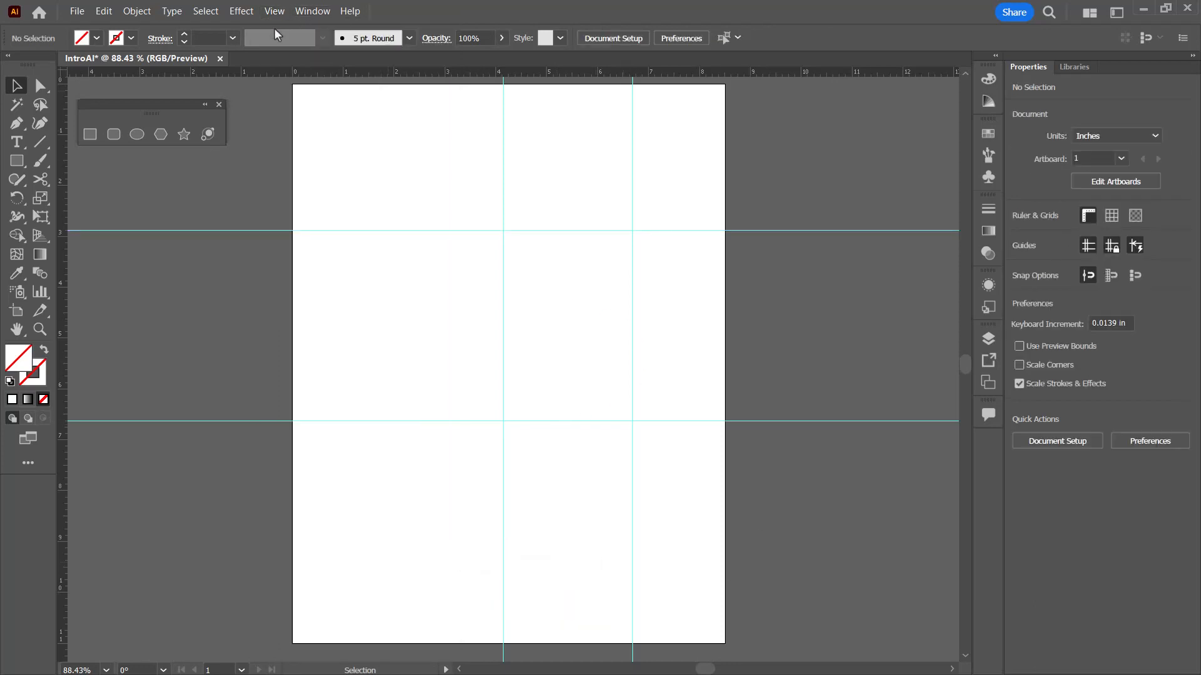
- Turn Smart Guides off and back on
{"action": "left_click", "coordinate": [274, 11]}
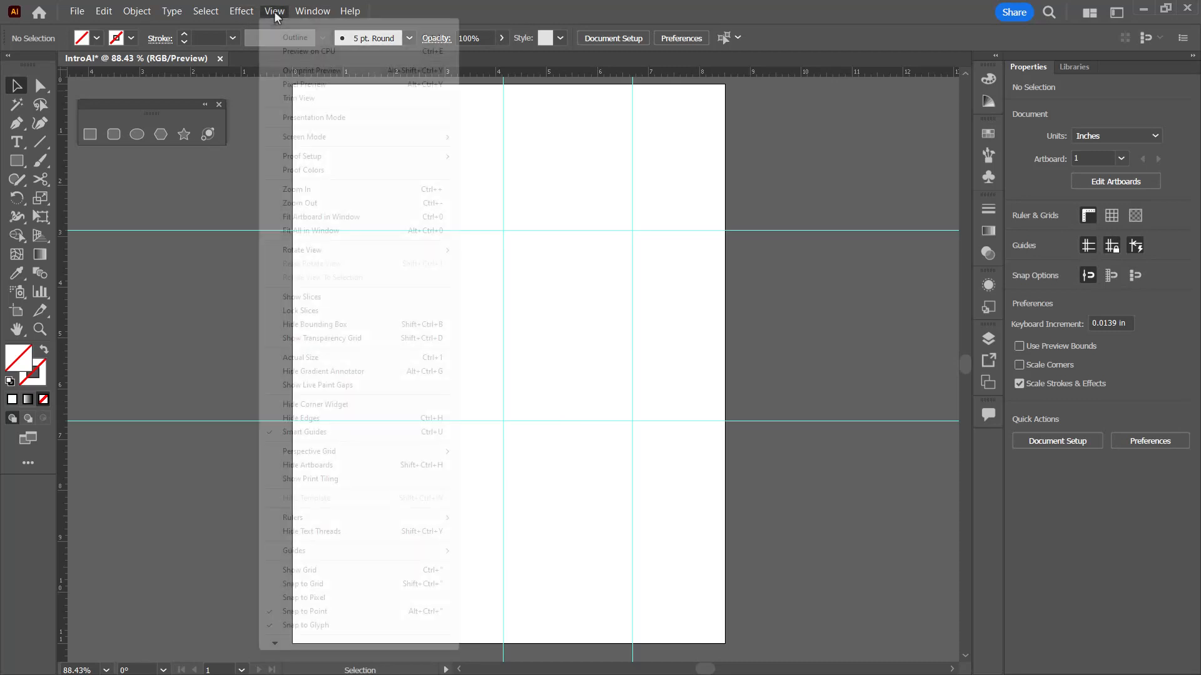
{"action": "left_click", "coordinate": [362, 432]}
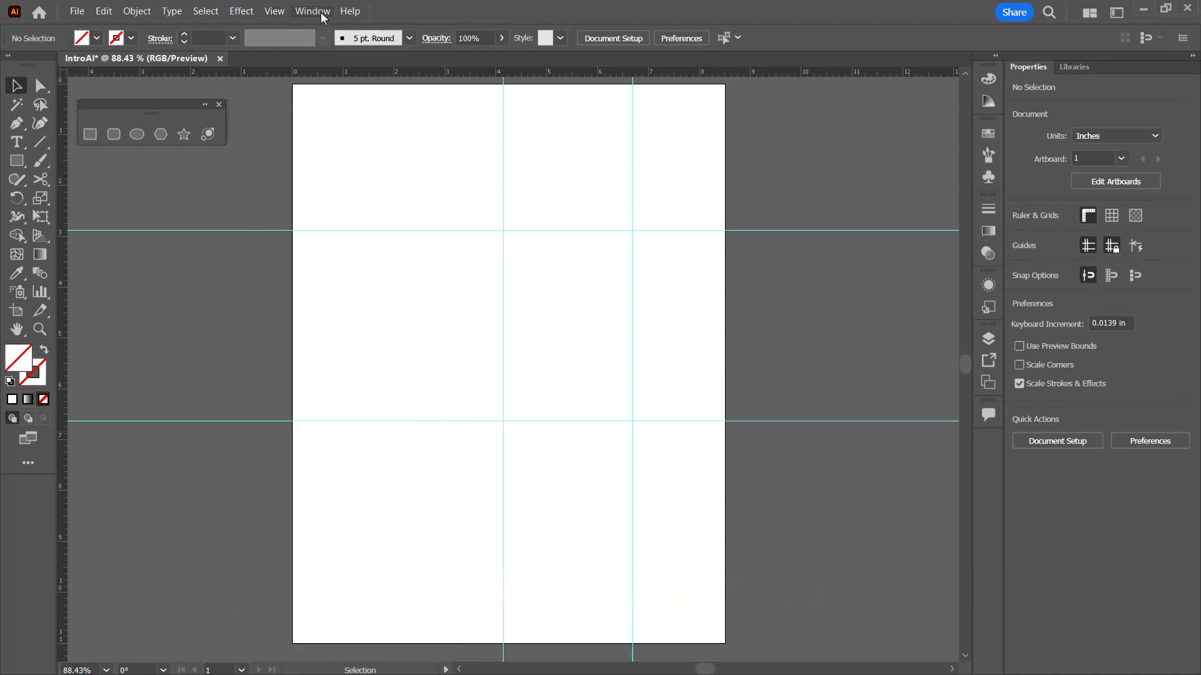
{"action": "left_click", "coordinate": [273, 11]}
{"action": "left_click", "coordinate": [337, 433]}
- Draw a line about 3 in long along the upper guide, ending at the first vertical guide, and give it a black stroke
{"action": "left_click", "coordinate": [39, 146]}
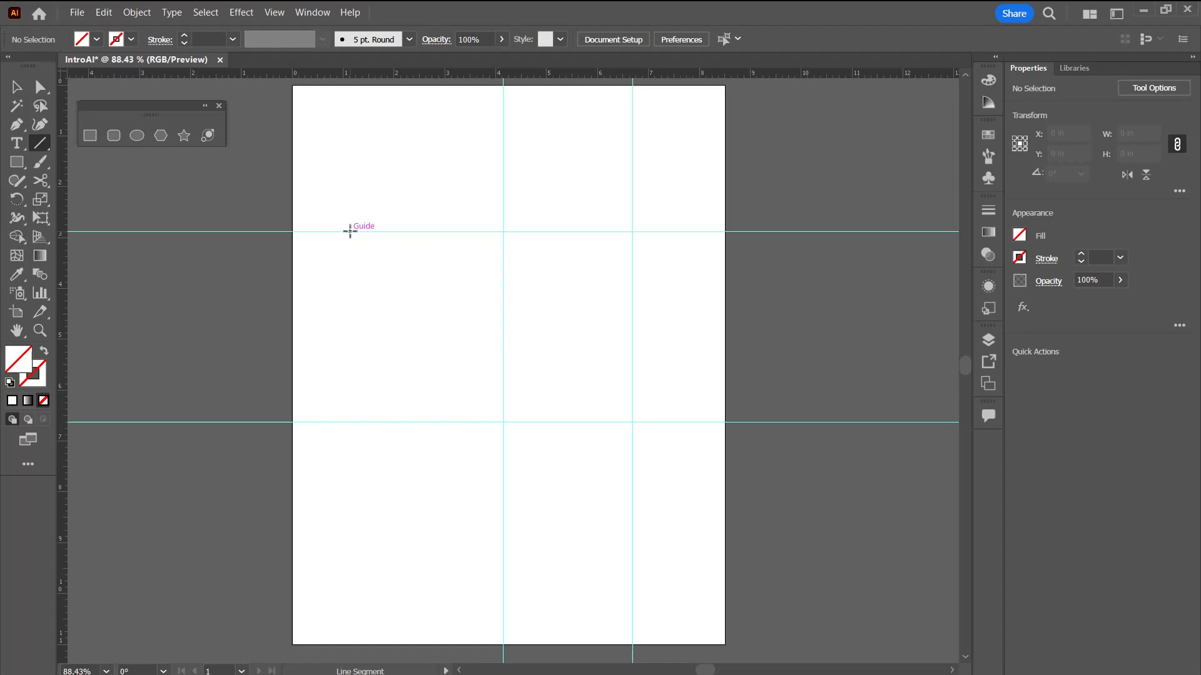
{"action": "left_click_drag", "start_coordinate": [350, 232], "coordinate": [503, 231]}
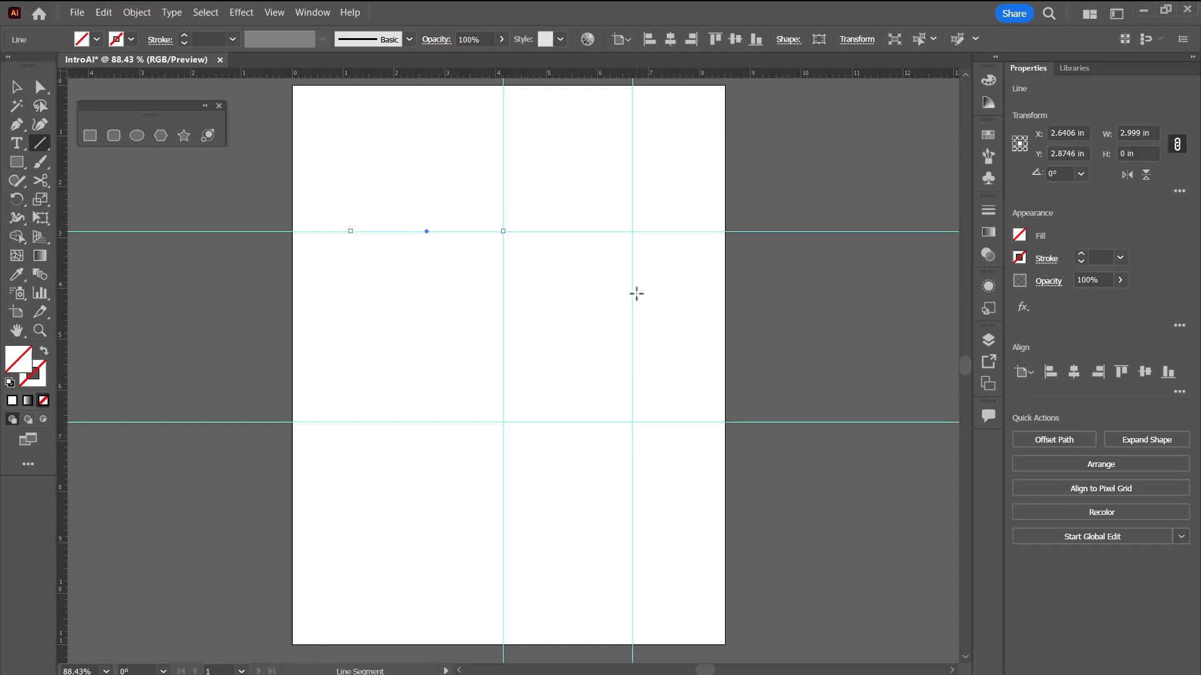
{"action": "left_click", "coordinate": [1019, 259]}
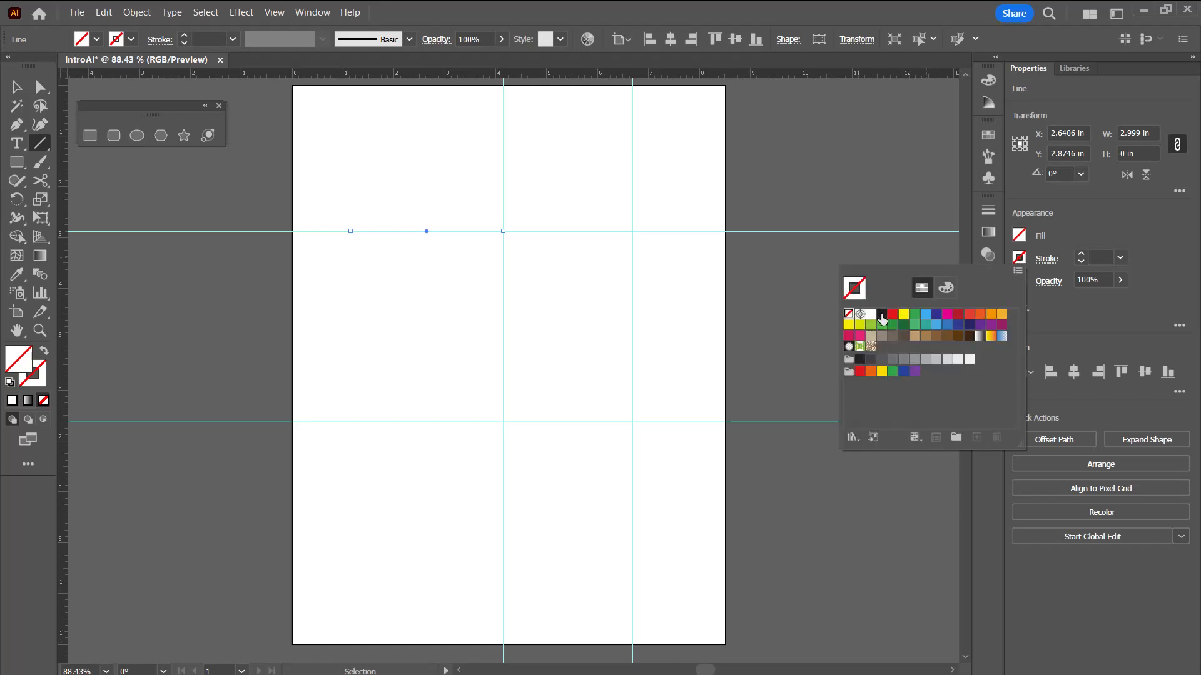
{"action": "left_click", "coordinate": [882, 316]}
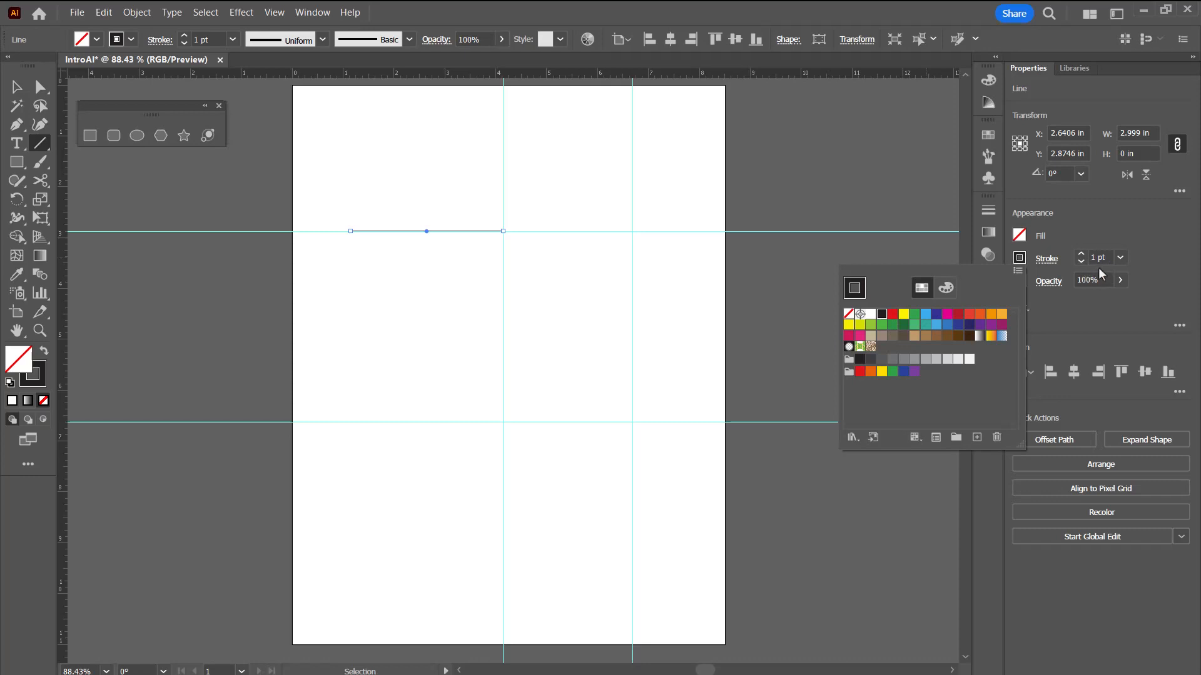
- Try stroke weights of 4 pt, 7 pt and .25 in on the line
{"action": "left_click", "coordinate": [1081, 255]}
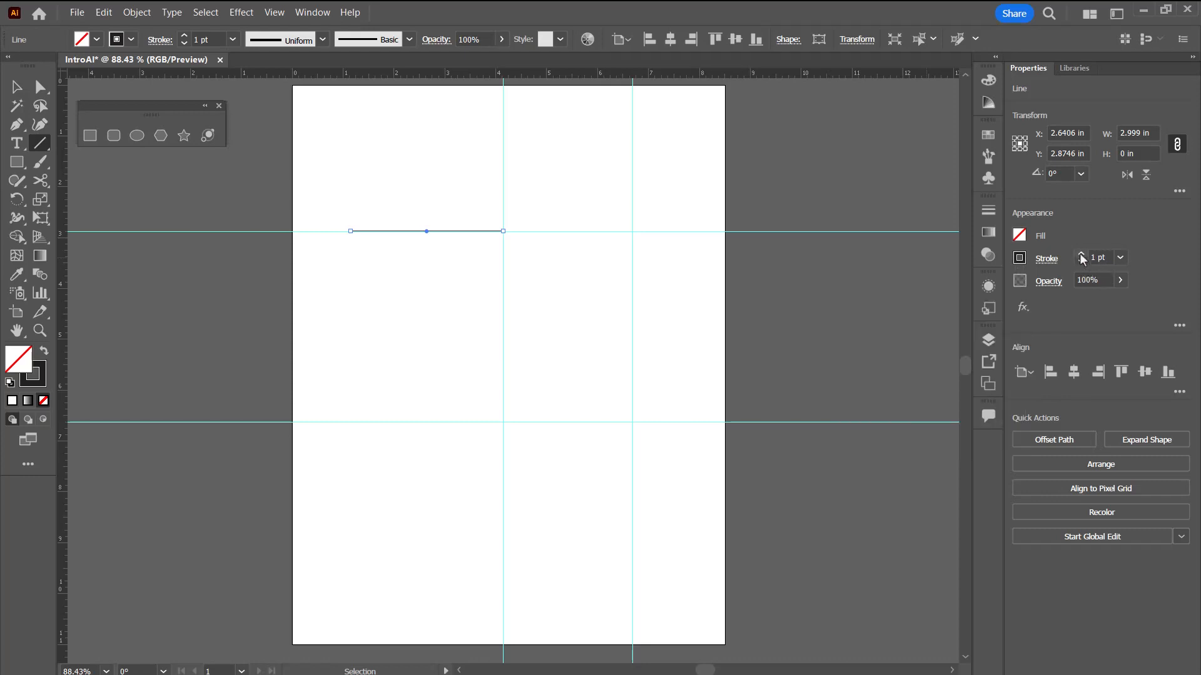
{"action": "left_click", "coordinate": [1081, 255]}
{"action": "left_click", "coordinate": [1081, 255]}
{"action": "left_click", "coordinate": [1081, 255]}
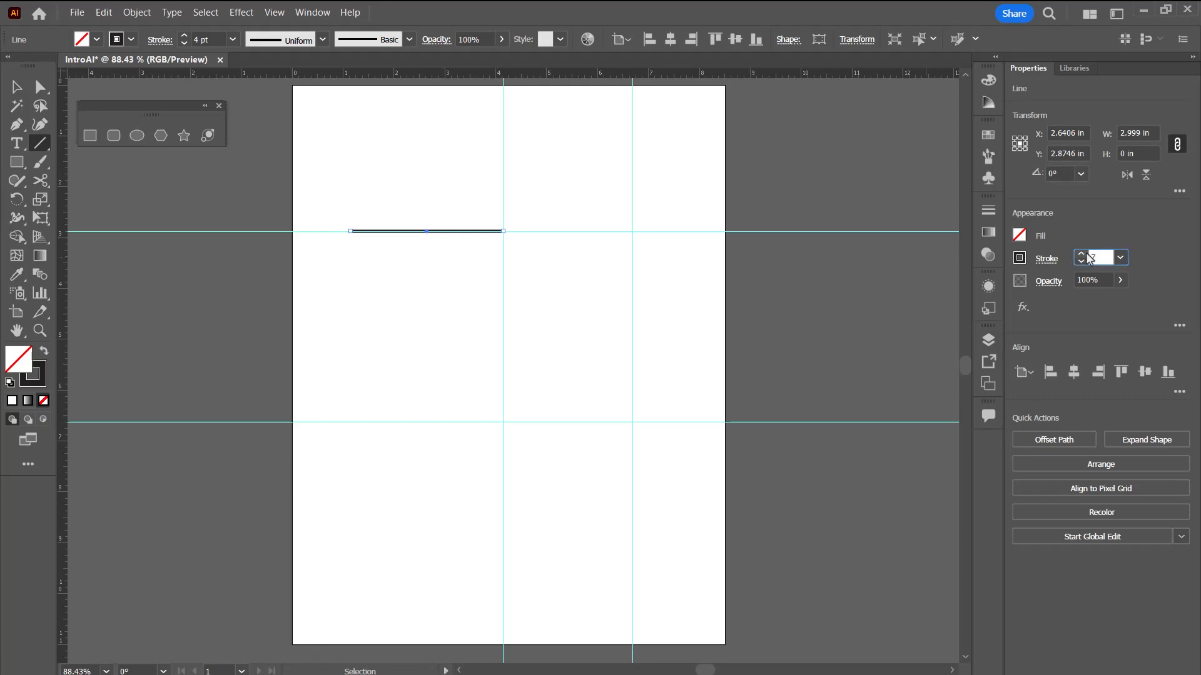
{"action": "type", "text": "7"}
{"action": "key", "text": "Return"}
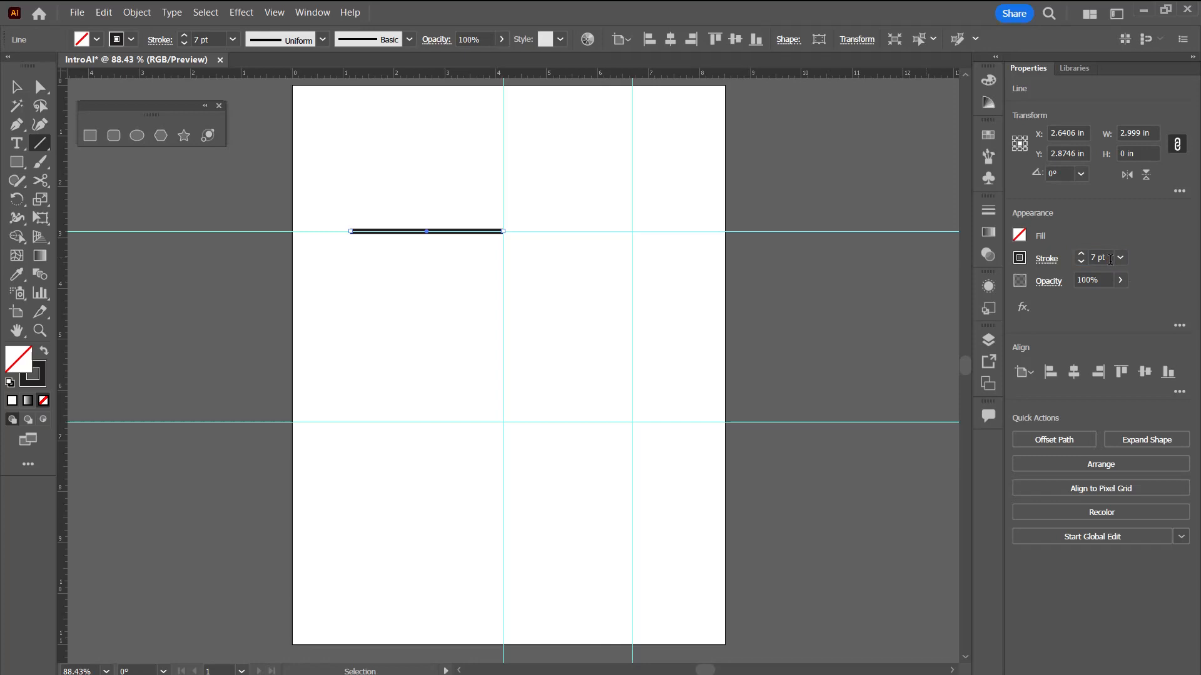
{"action": "left_click", "coordinate": [1110, 260]}
{"action": "type", "text": ".25 in"}
{"action": "key", "text": "Return"}
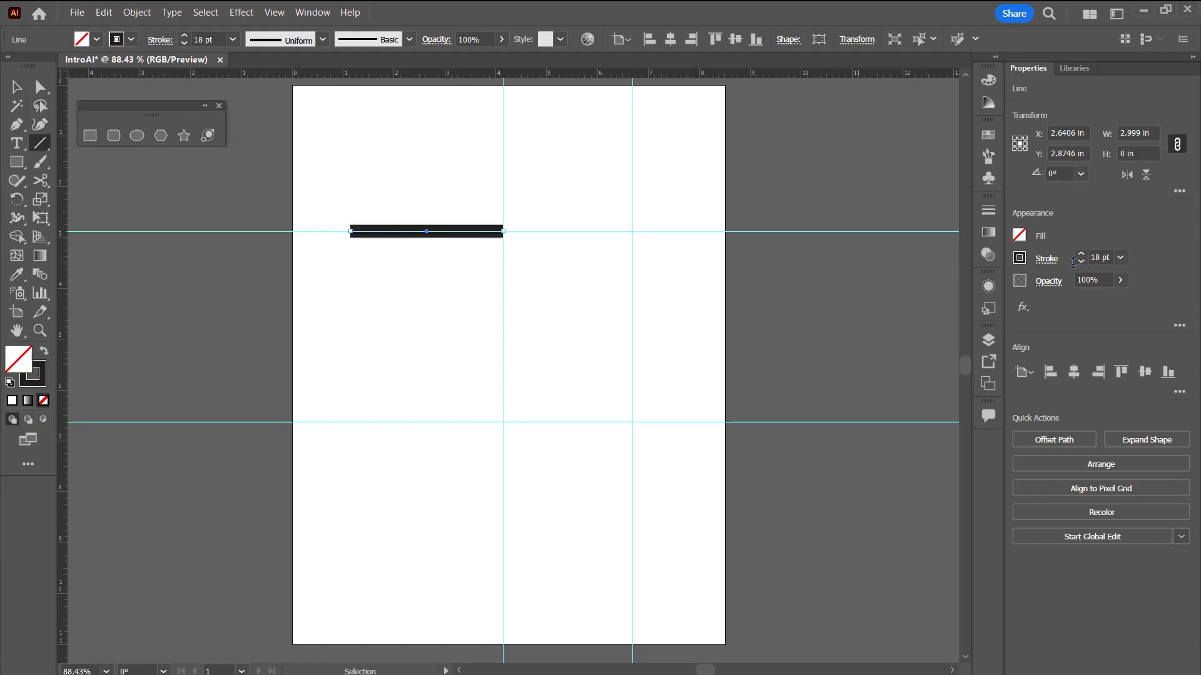
- Set the line's stroke weight to 4 pt and move its right endpoint to the intersection of the lower horizontal and right vertical guides
{"action": "left_click", "coordinate": [1104, 257]}
{"action": "left_click_drag", "start_coordinate": [1110, 257], "coordinate": [1090, 257]}
{"action": "type", "text": "4"}
{"action": "key", "text": "Return"}
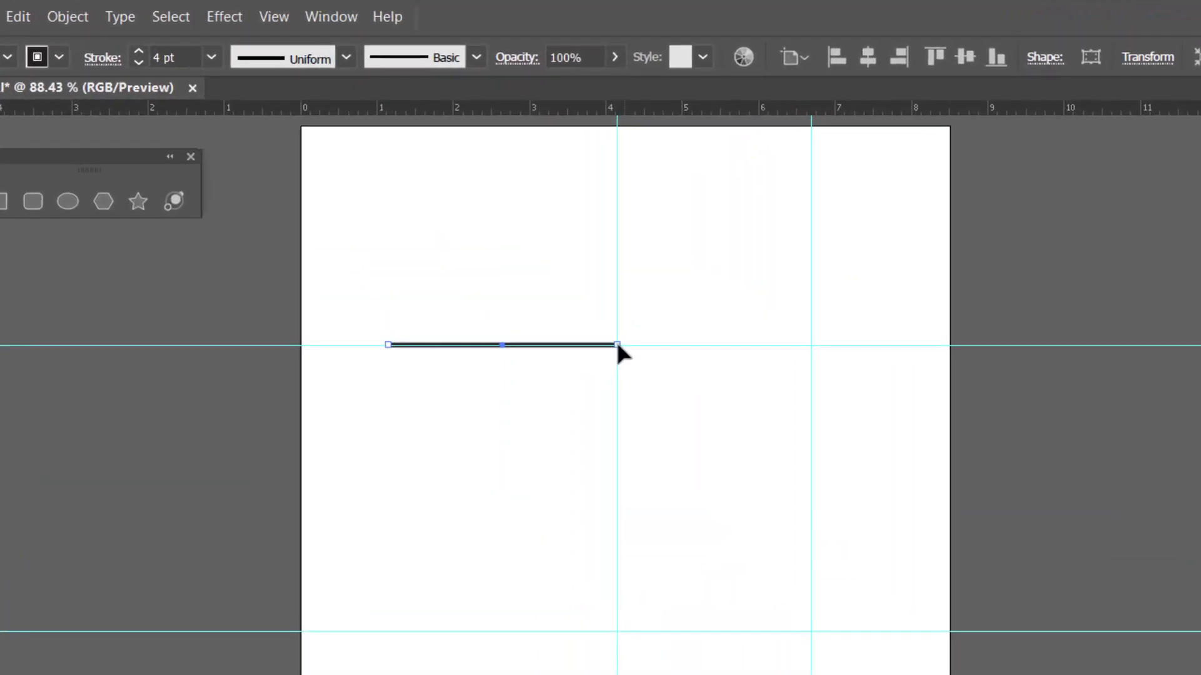
{"action": "left_click_drag", "start_coordinate": [614, 344], "coordinate": [810, 631]}
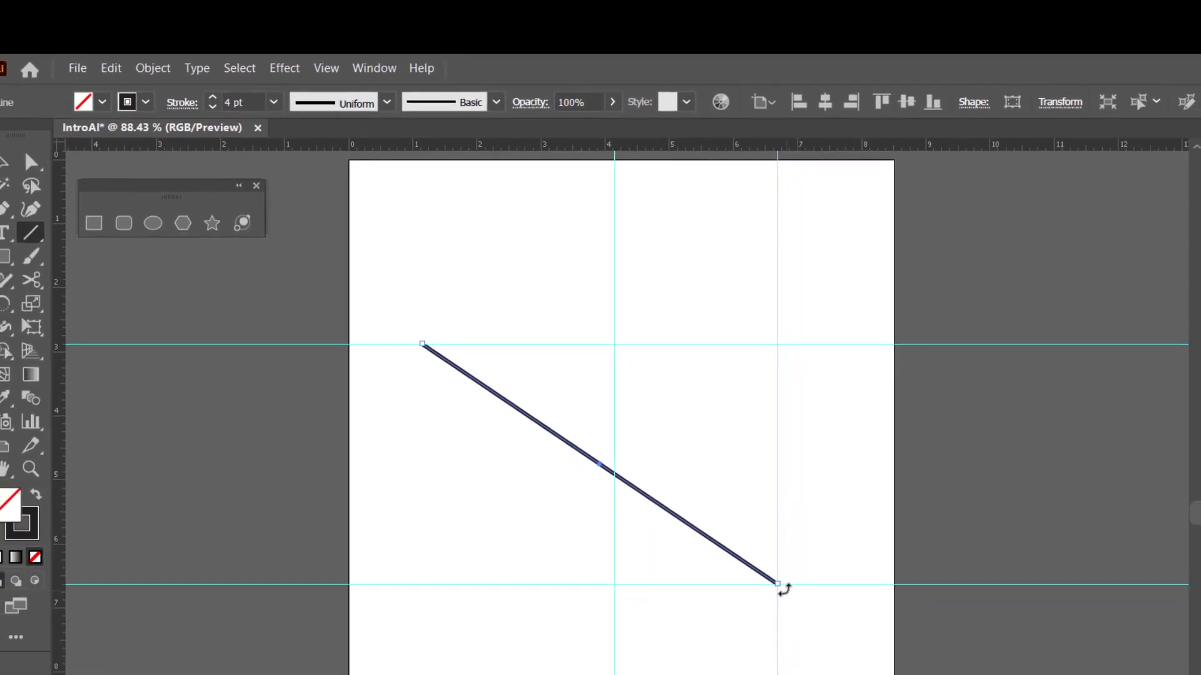
- Reposition the line to run steeply from about X 2.3, Y 1 in to X 3.1, Y 6.8 in, and deselect it
{"action": "left_click_drag", "start_coordinate": [783, 584], "coordinate": [564, 674]}
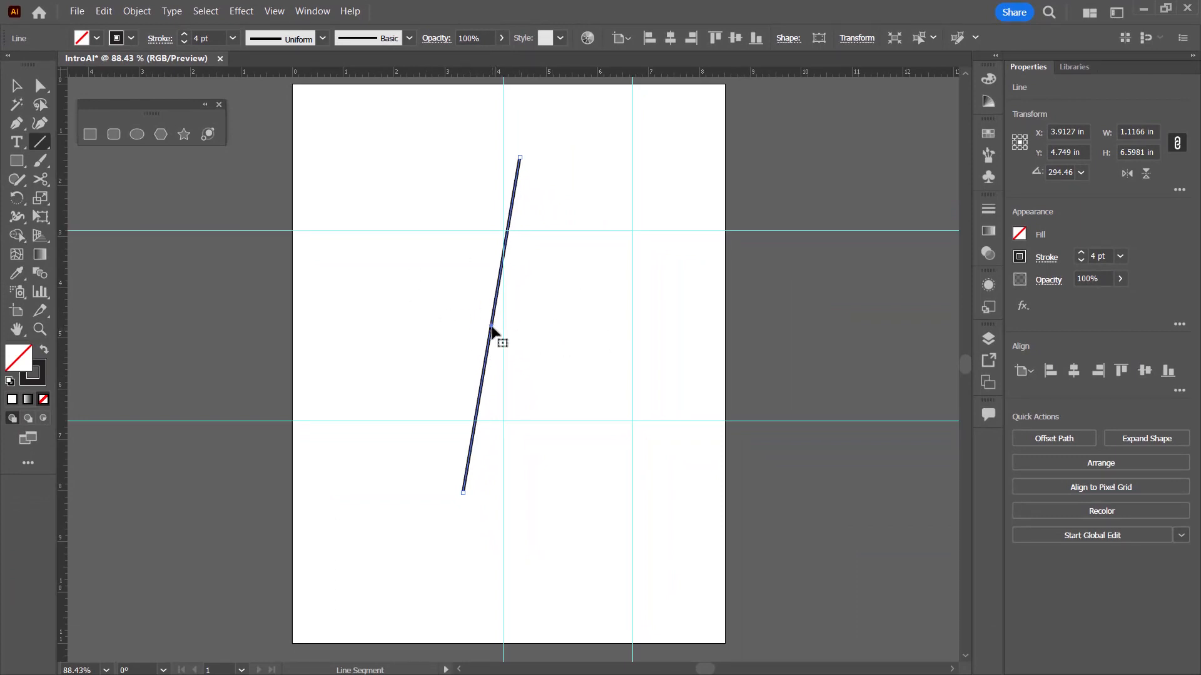
{"action": "left_click_drag", "start_coordinate": [491, 328], "coordinate": [380, 304]}
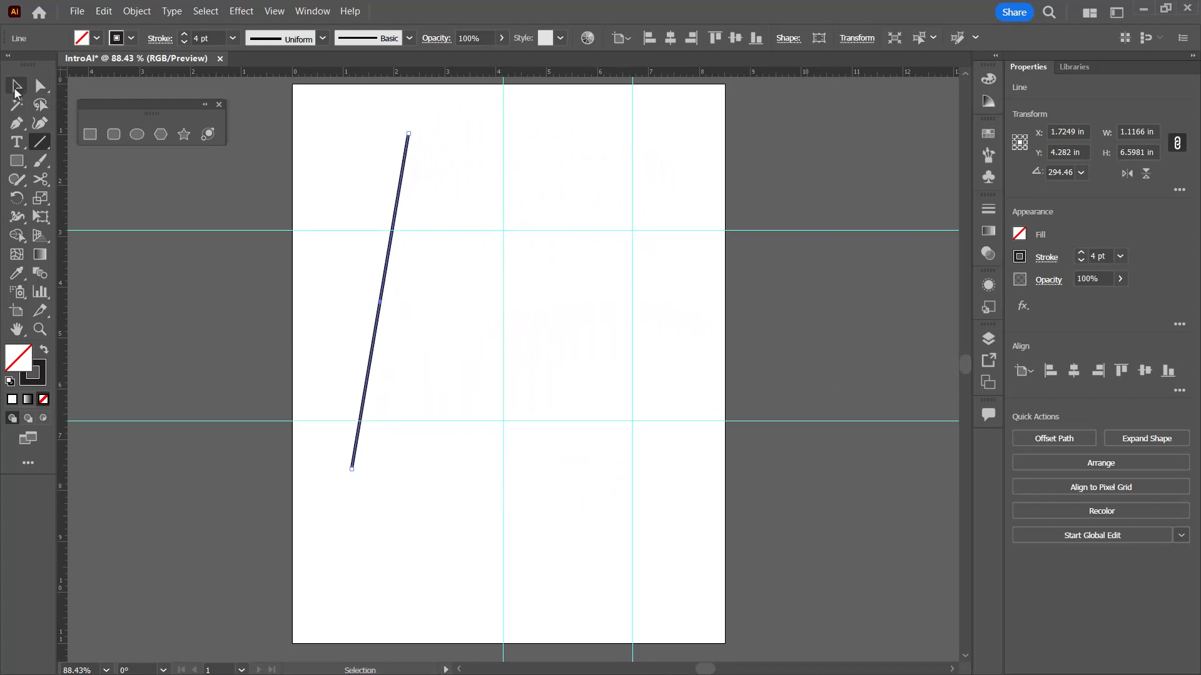
{"action": "left_click", "coordinate": [16, 87]}
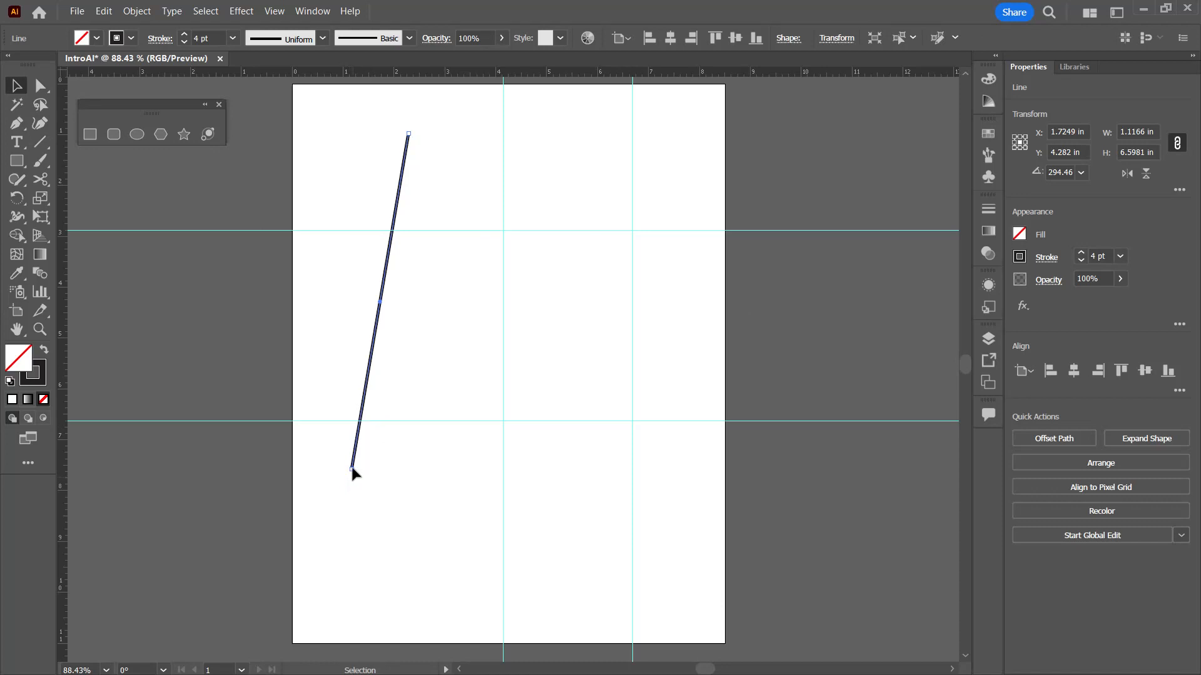
{"action": "left_click_drag", "start_coordinate": [352, 470], "coordinate": [450, 431]}
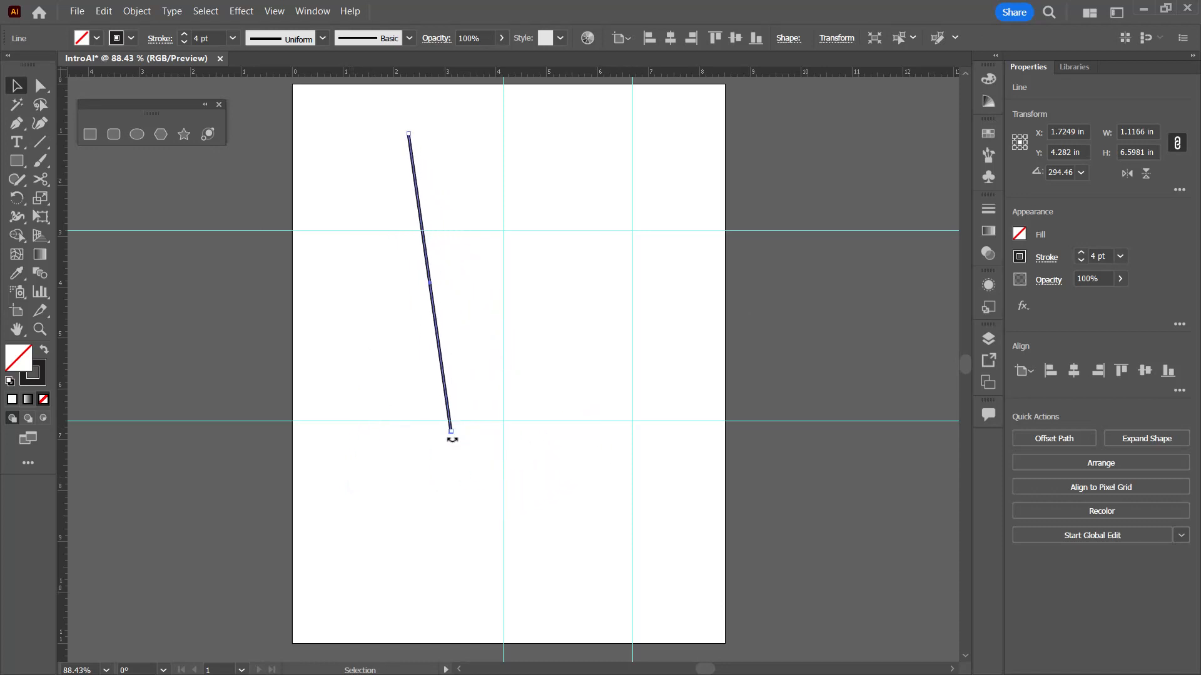
{"action": "left_click", "coordinate": [541, 429]}
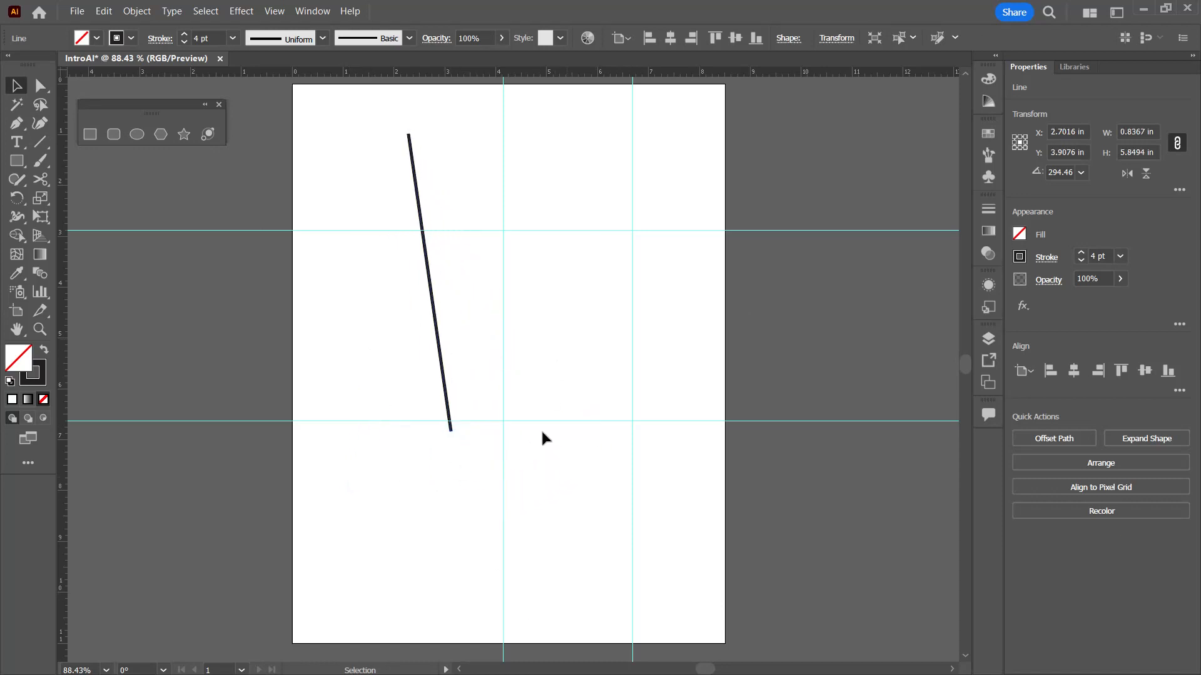
{"action": "left_click", "coordinate": [437, 341]}
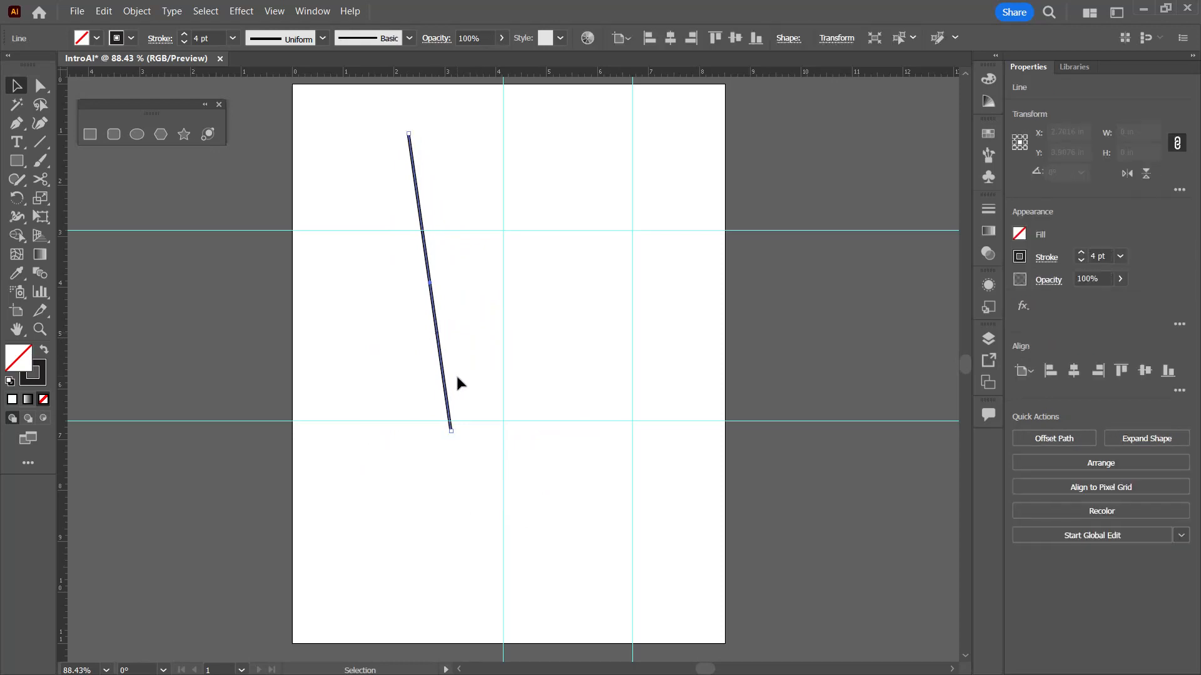
{"action": "left_click", "coordinate": [469, 487]}
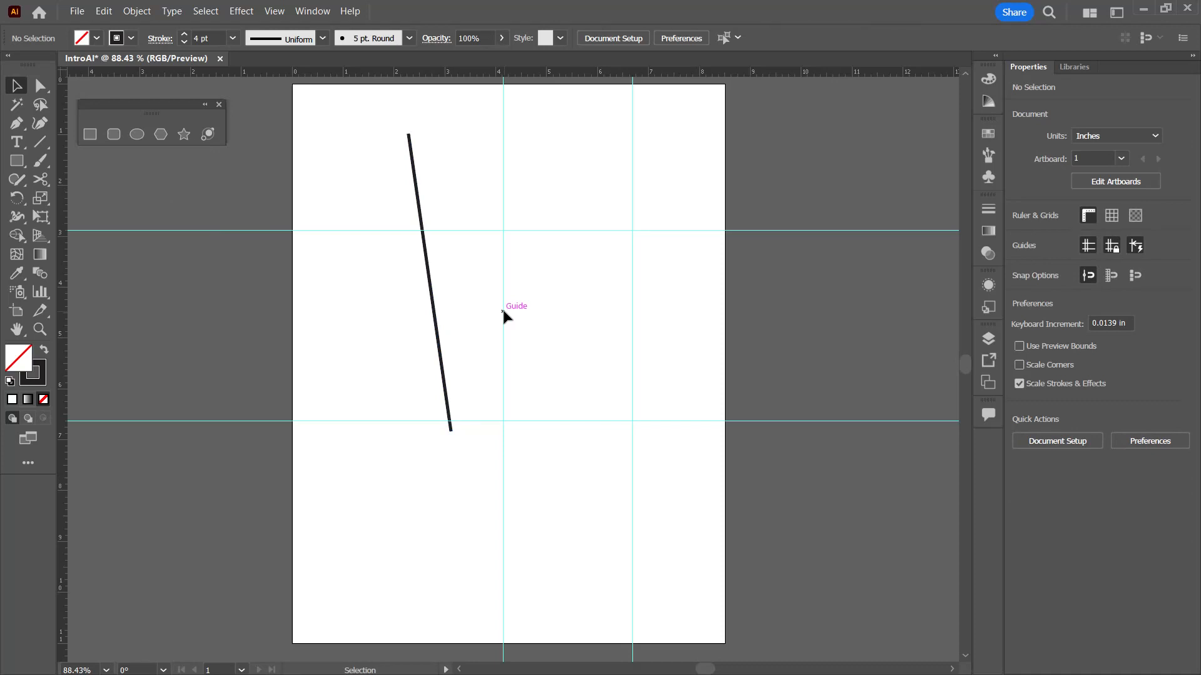
- Try drawing a second line from the first line's lower endpoint to the intersection of the upper and right guides, and undo it
{"action": "key", "text": "backslash"}
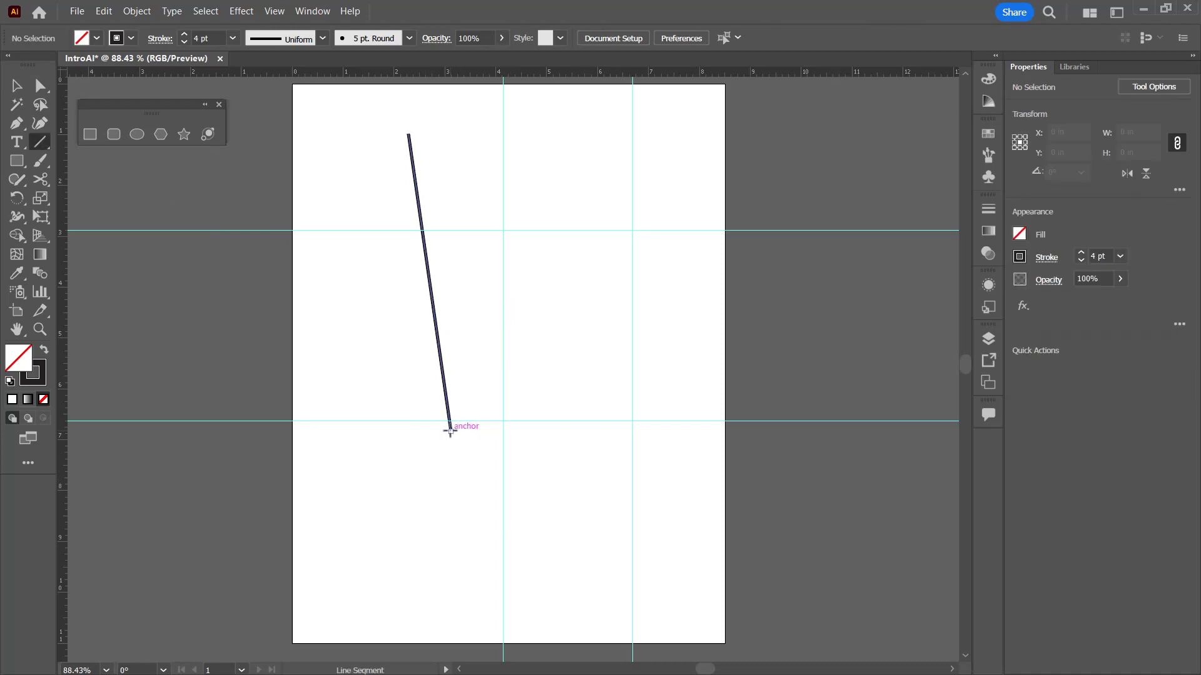
{"action": "left_click_drag", "start_coordinate": [451, 430], "coordinate": [632, 230]}
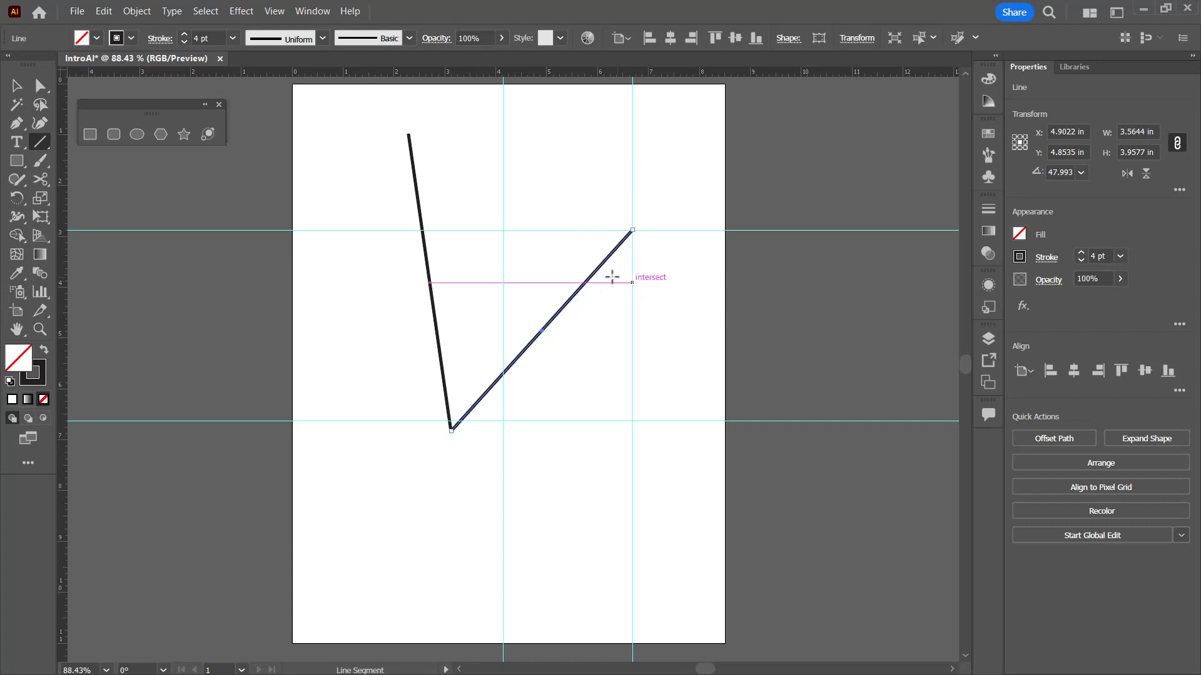
{"action": "key", "text": "v"}
{"action": "left_click", "coordinate": [679, 314]}
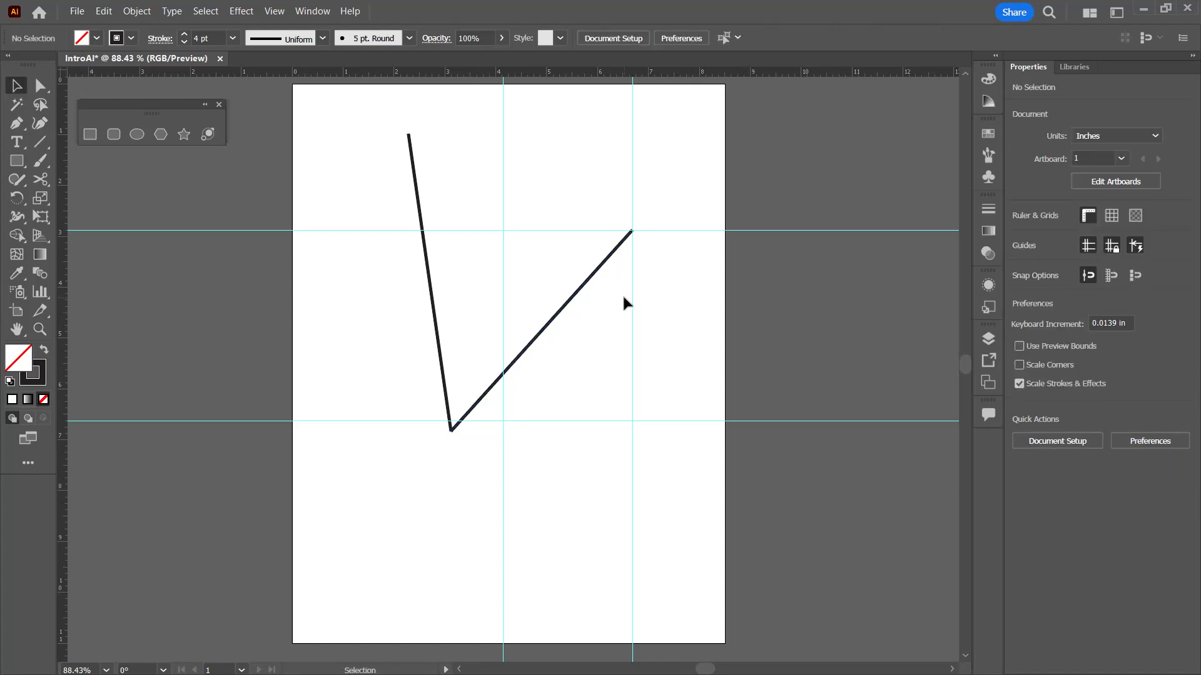
{"action": "key", "text": "backslash"}
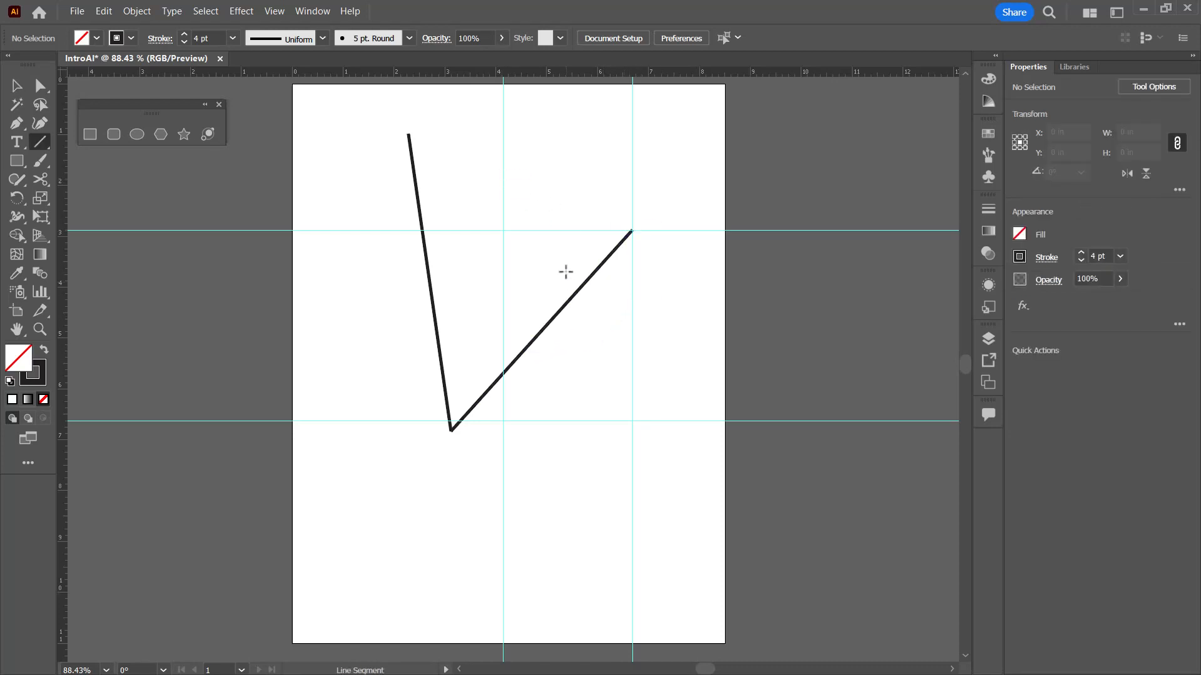
{"action": "key", "text": "ctrl+z"}
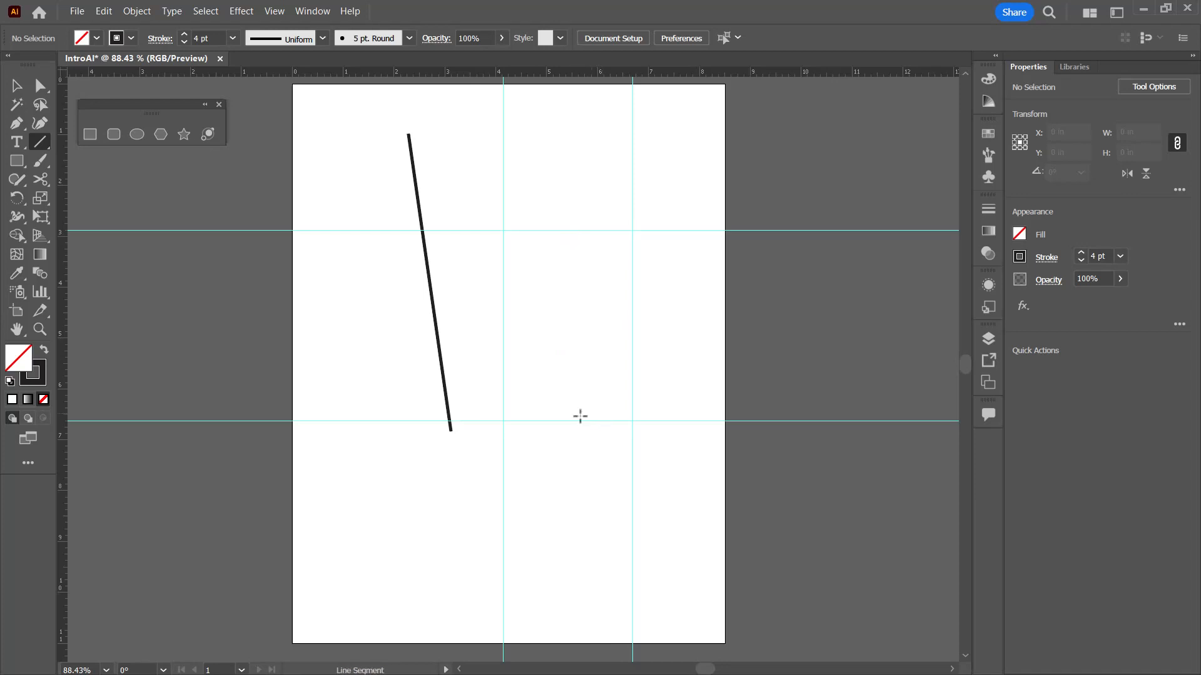
- Form a triangle with one line from the first line's lower endpoint to near the upper-right guide intersection, and another back to its upper endpoint
{"action": "left_click_drag", "start_coordinate": [450, 430], "coordinate": [631, 233]}
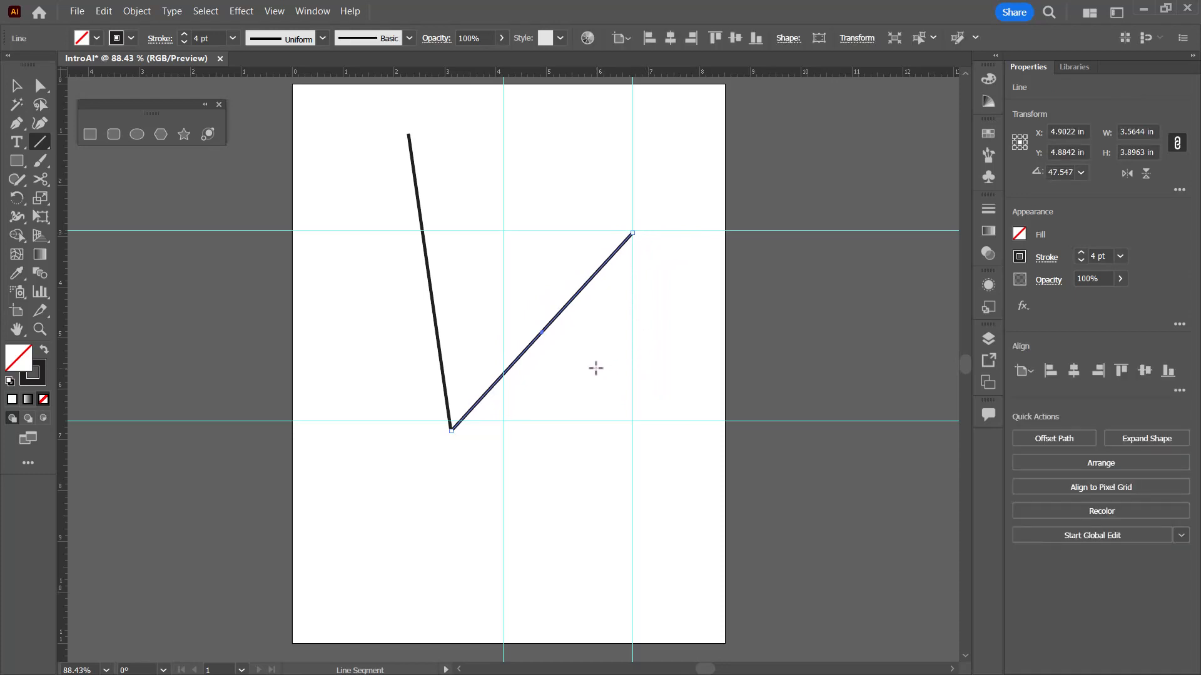
{"action": "key", "text": "ctrl"}
{"action": "left_click", "coordinate": [610, 320], "text": "ctrl"}
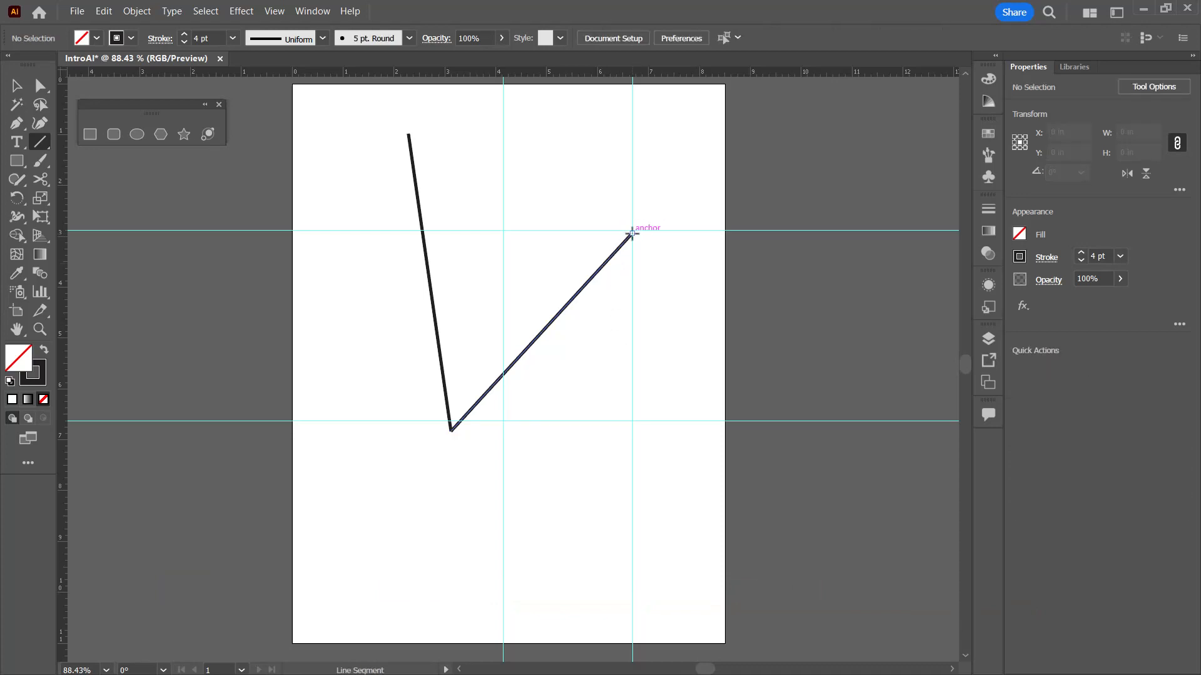
{"action": "left_click_drag", "start_coordinate": [632, 233], "coordinate": [408, 133]}
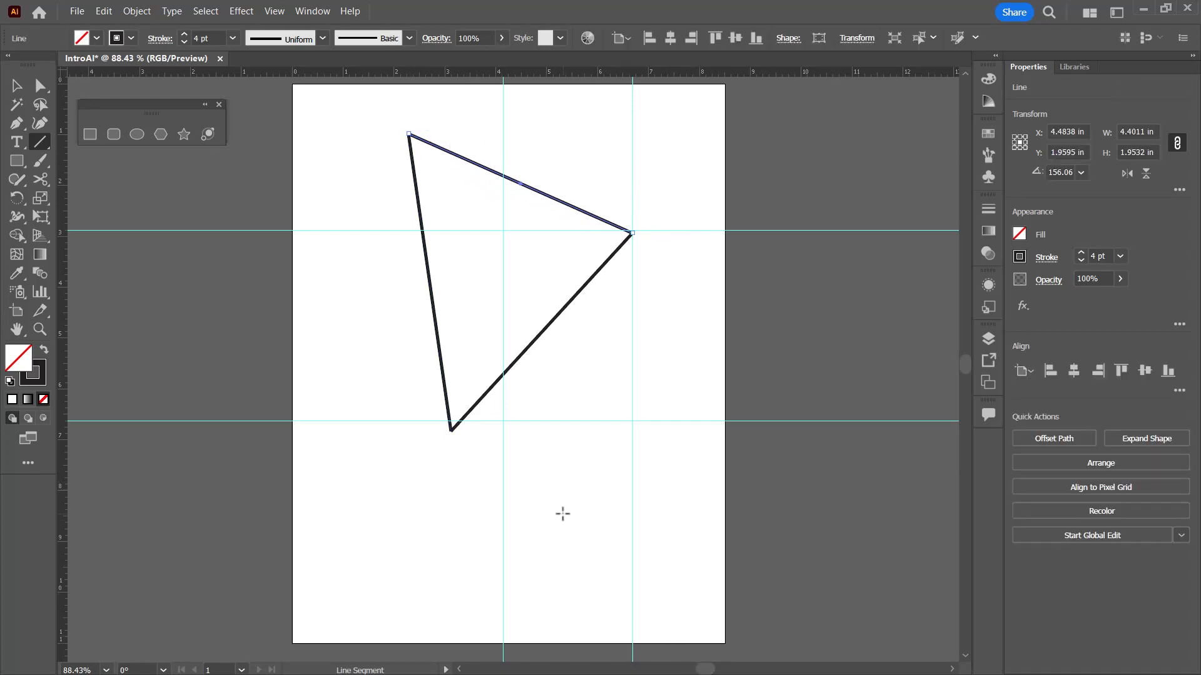
{"action": "key", "text": "v"}
{"action": "left_click", "coordinate": [592, 334]}
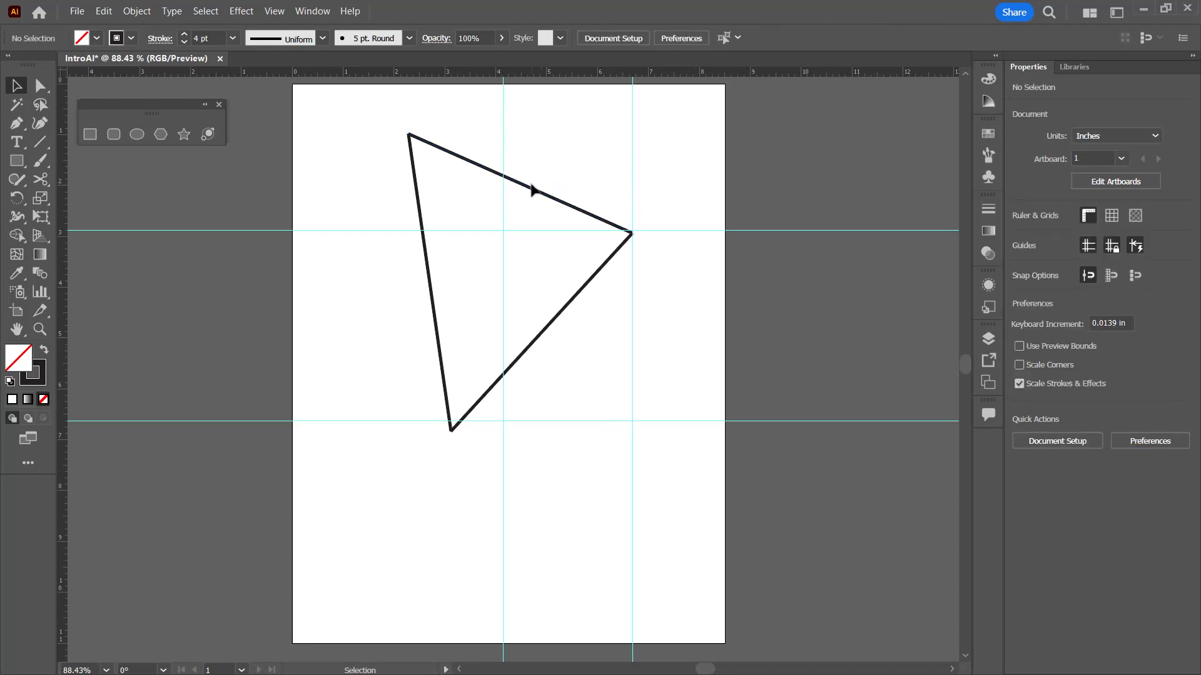
- Try moving the triangle's top line up and away from the other two, and undo the move
{"action": "left_click_drag", "start_coordinate": [533, 193], "coordinate": [555, 171]}
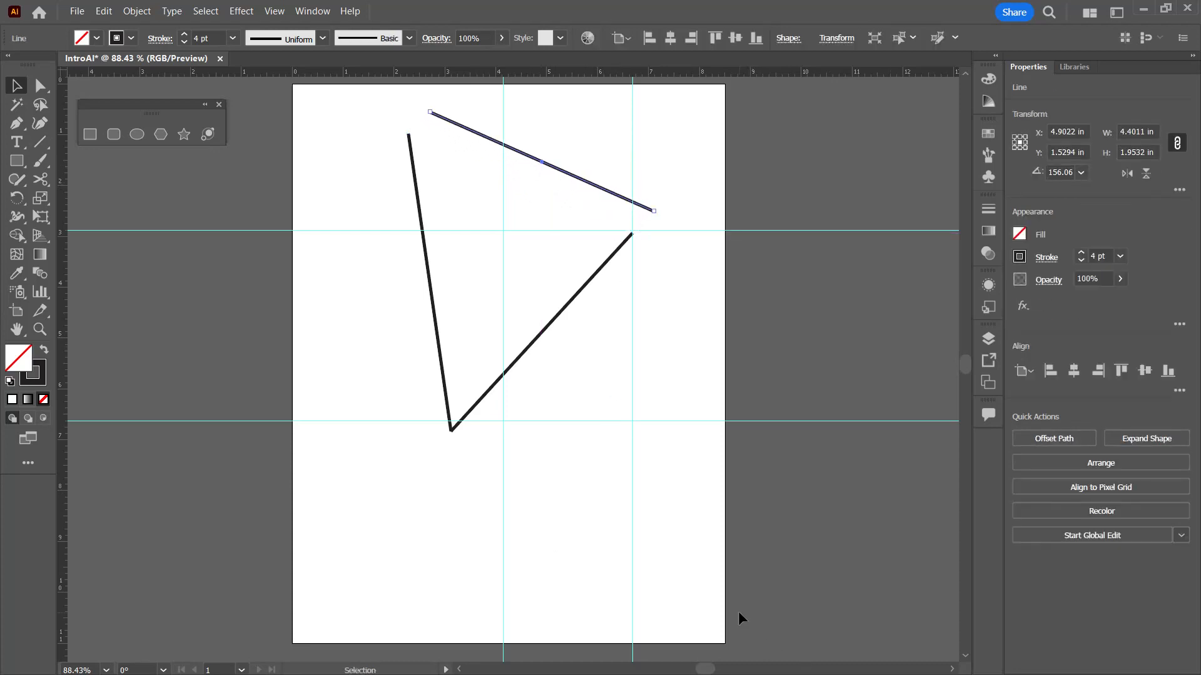
{"action": "key", "text": "ctrl"}
{"action": "key", "text": "ctrl+z"}
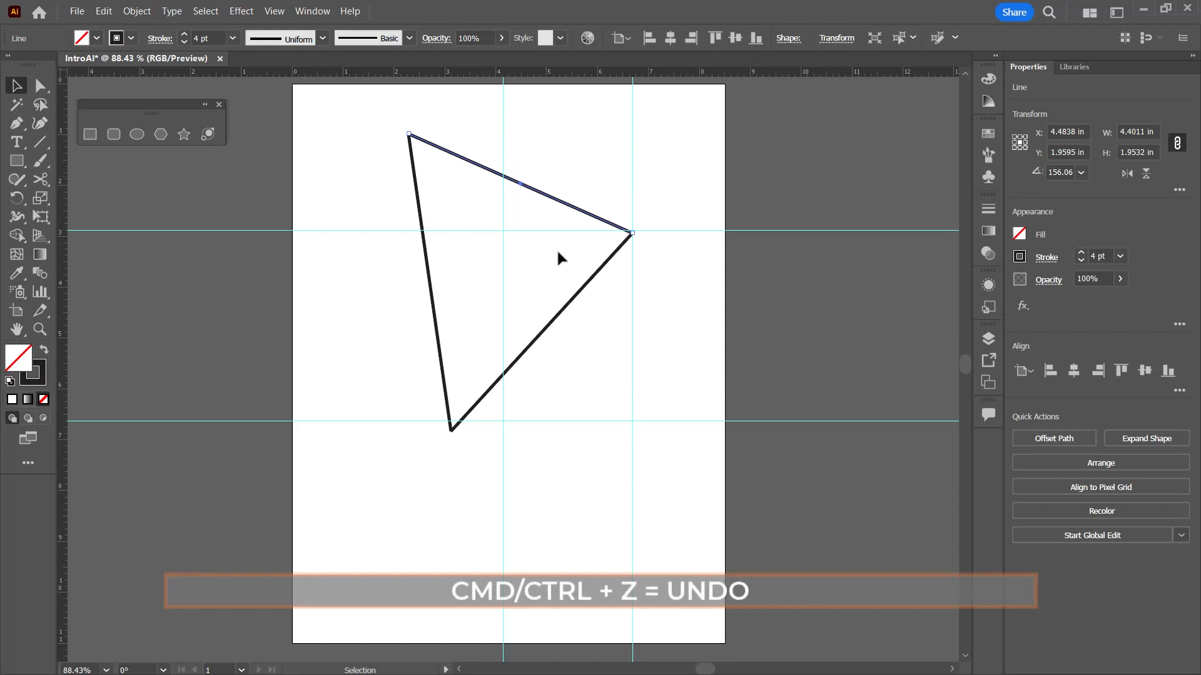
- Join the triangle's top and right lines into one path, and join the left line to it to close the triangle
{"action": "left_click_drag", "start_coordinate": [682, 200], "coordinate": [576, 301]}
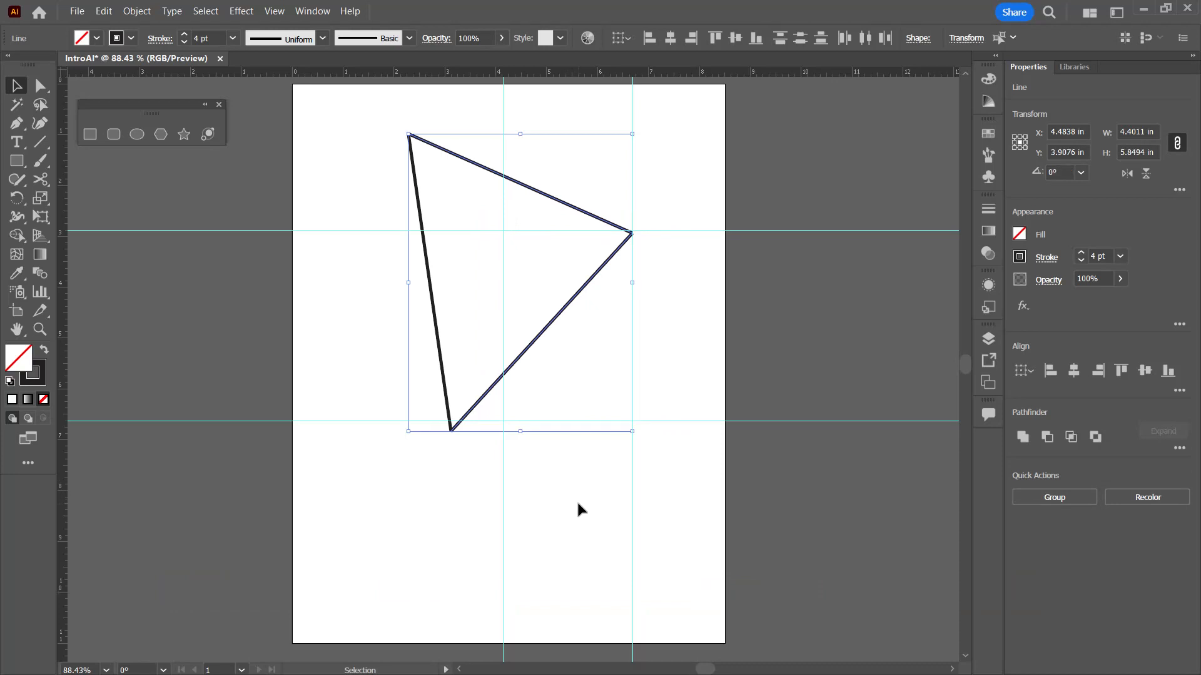
{"action": "key", "text": "a"}
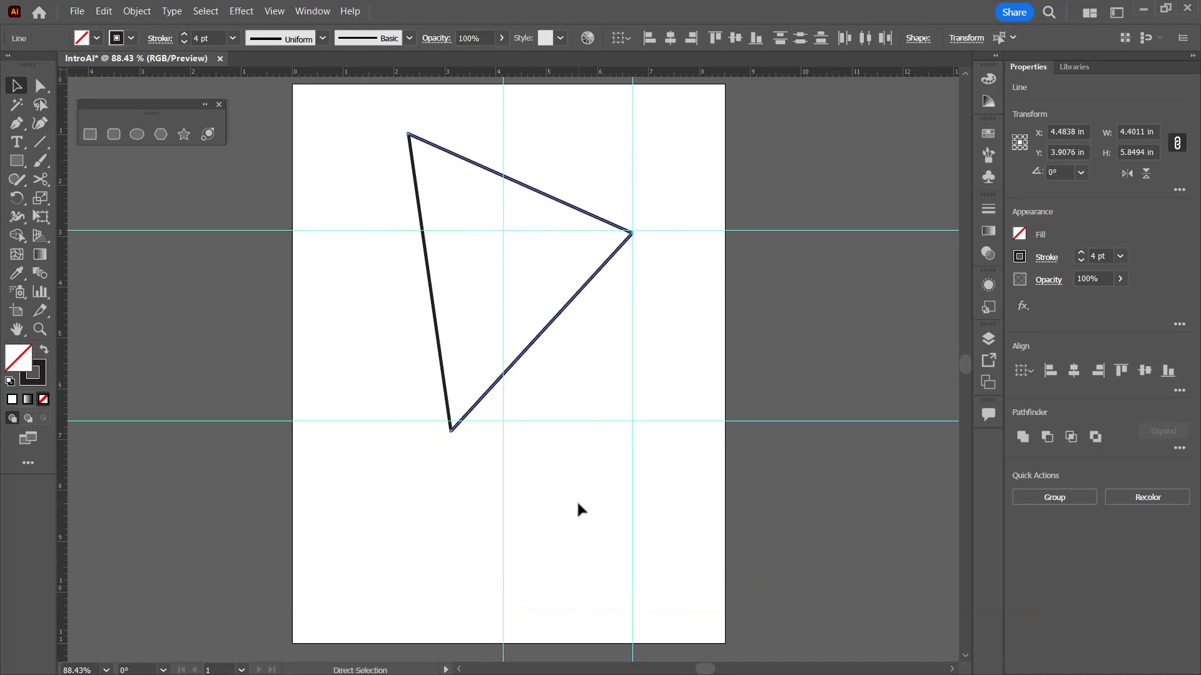
{"action": "key", "text": "ctrl+j"}
{"action": "key", "text": "v"}
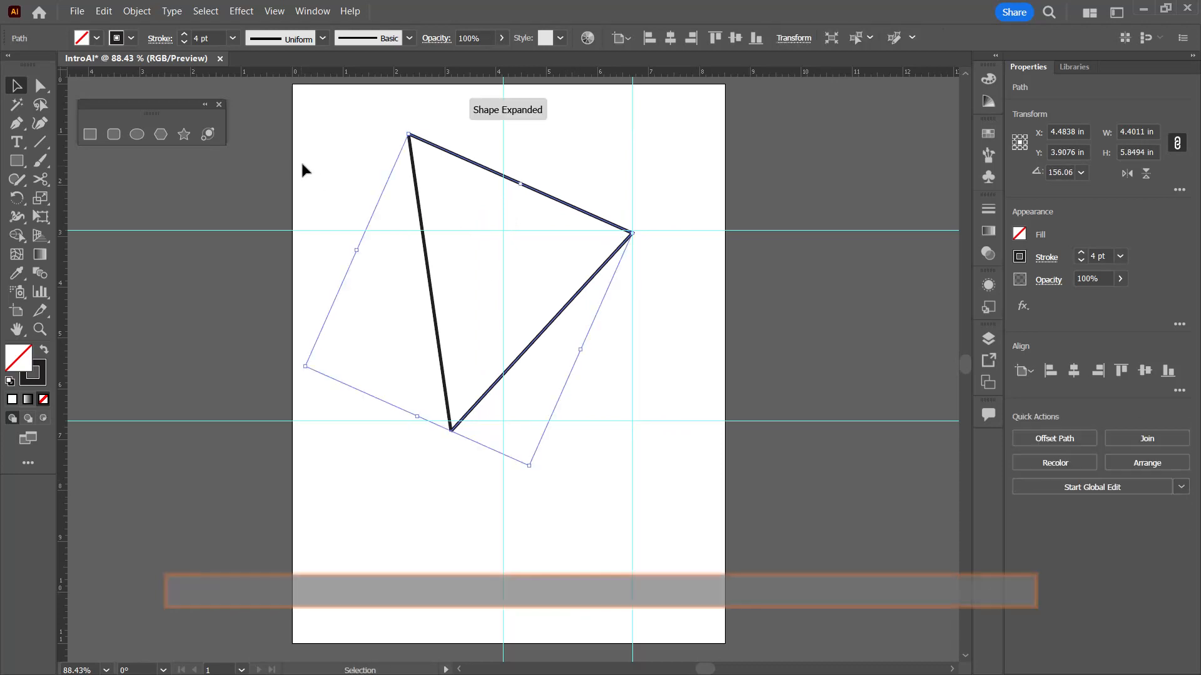
{"action": "left_click_drag", "start_coordinate": [374, 111], "coordinate": [473, 516]}
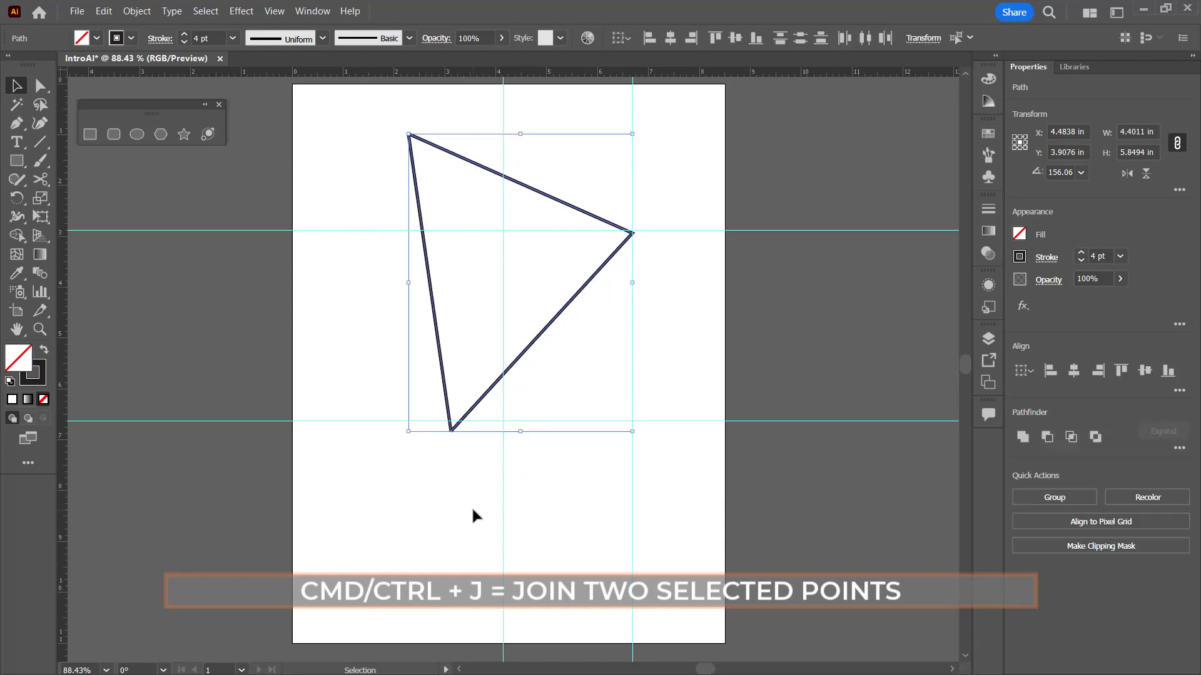
{"action": "key", "text": "a"}
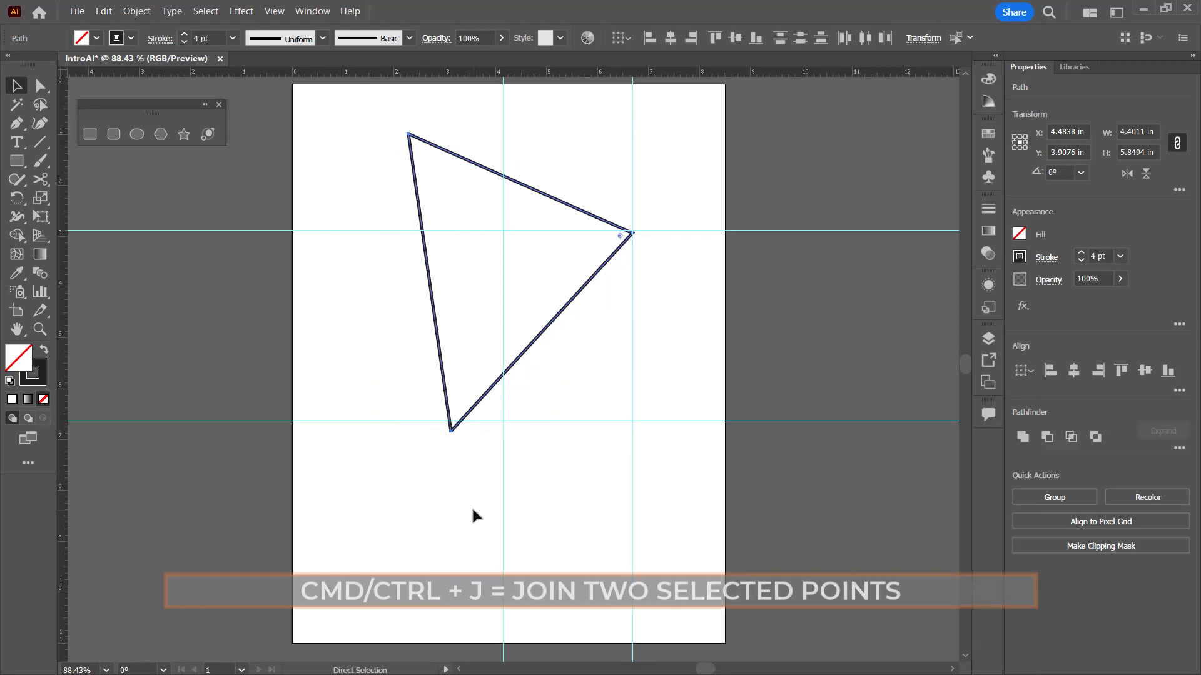
{"action": "key", "text": "ctrl+j"}
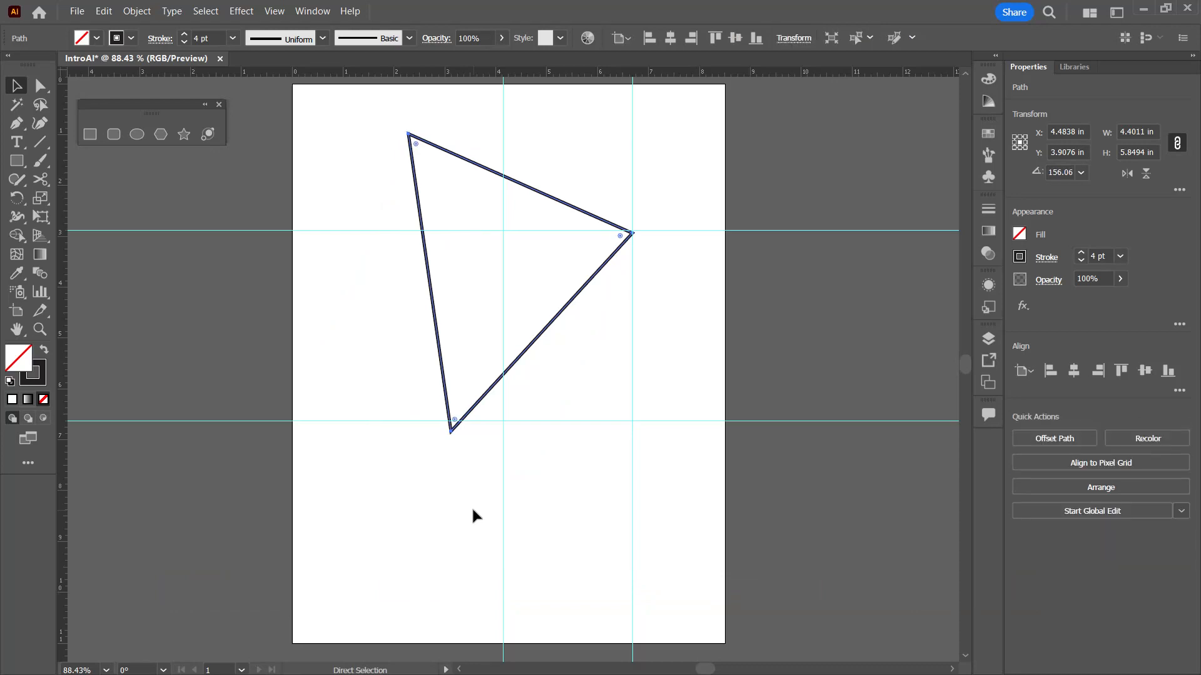
{"action": "key", "text": "v"}
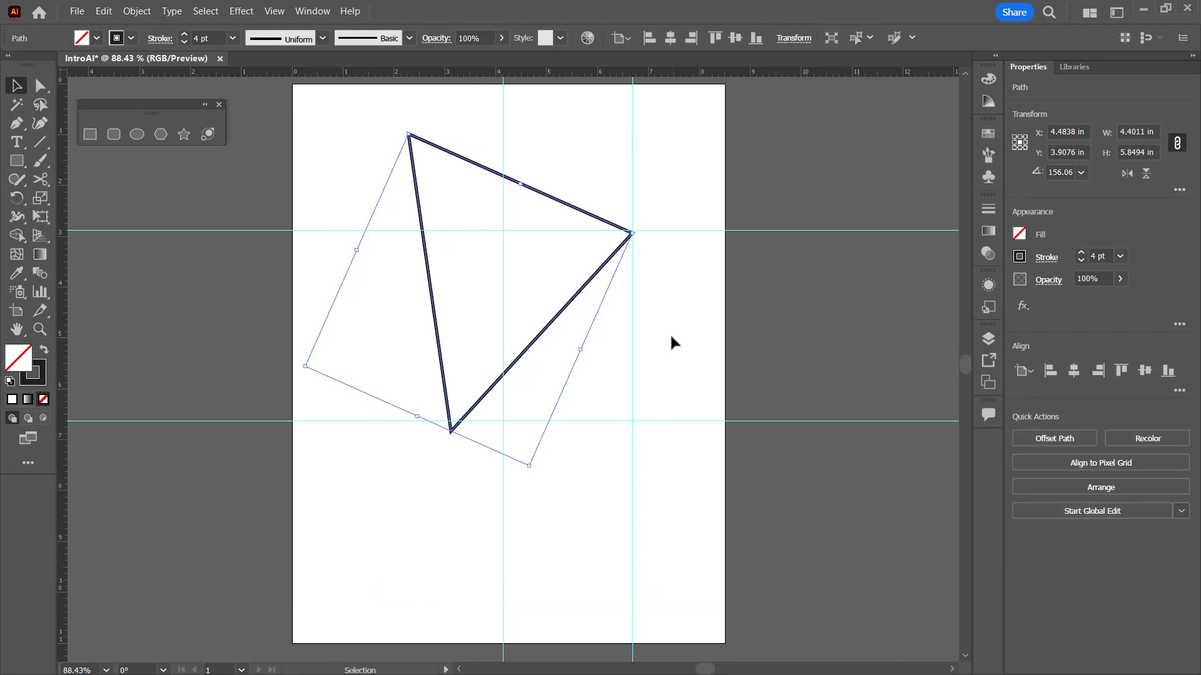
- Move the closed triangle up and to the left, to about X 3.52 in, Y 3.61 in
{"action": "left_click", "coordinate": [533, 332]}
{"action": "left_click_drag", "start_coordinate": [539, 336], "coordinate": [478, 319]}
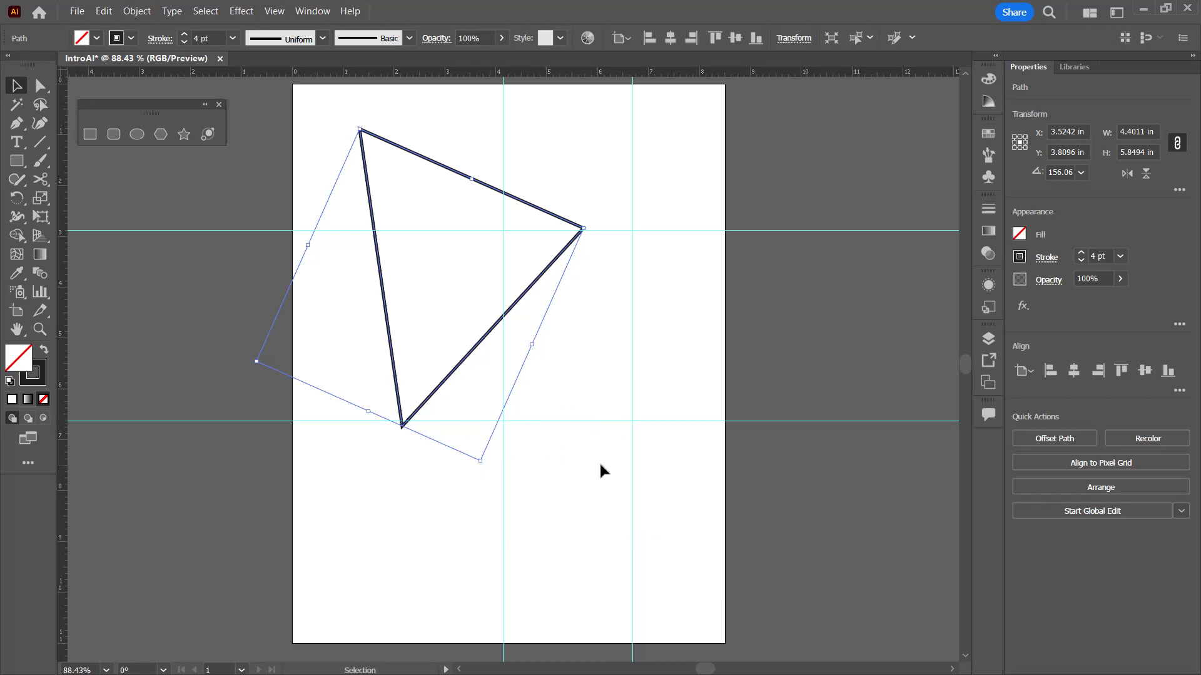
{"action": "mouse_move", "coordinate": [507, 318]}
{"action": "left_mouse_down"}
{"action": "mouse_move", "coordinate": [587, 287]}
{"action": "mouse_move", "coordinate": [640, 304]}
{"action": "mouse_move", "coordinate": [507, 310]}
{"action": "left_mouse_up"}
- Draw a square about 3.07 in wide below the triangle with the Rectangle tool, and delete it
{"action": "left_click", "coordinate": [18, 161]}
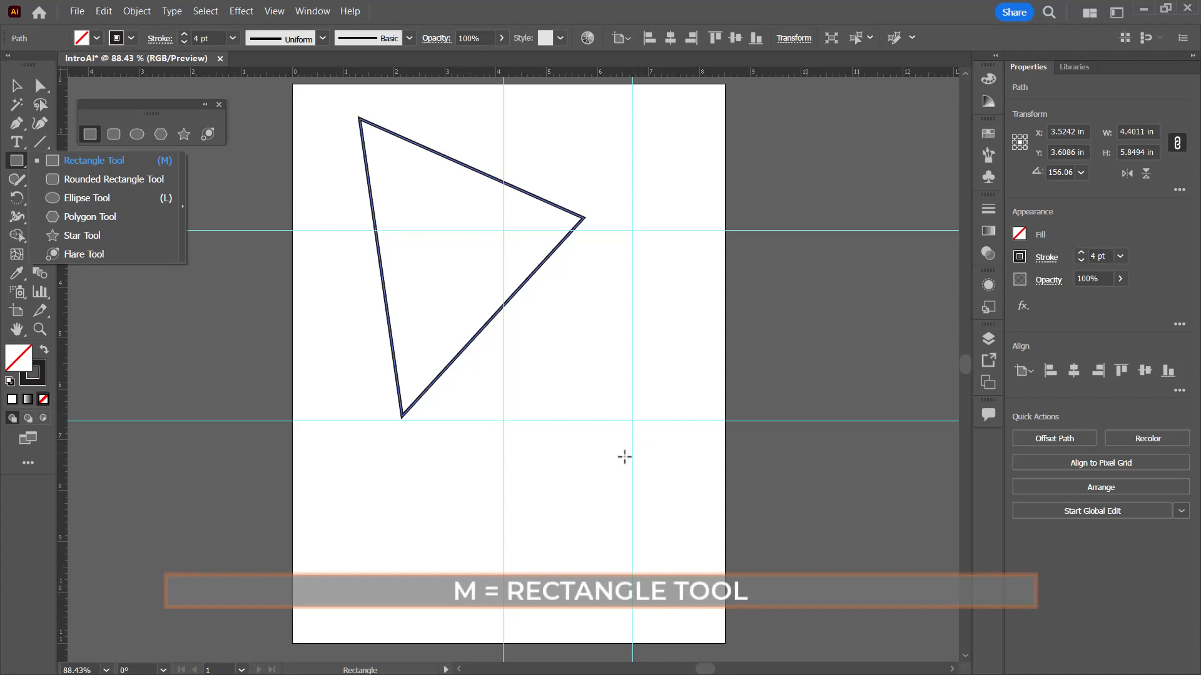
{"action": "left_click_drag", "start_coordinate": [476, 378], "coordinate": [611, 535]}
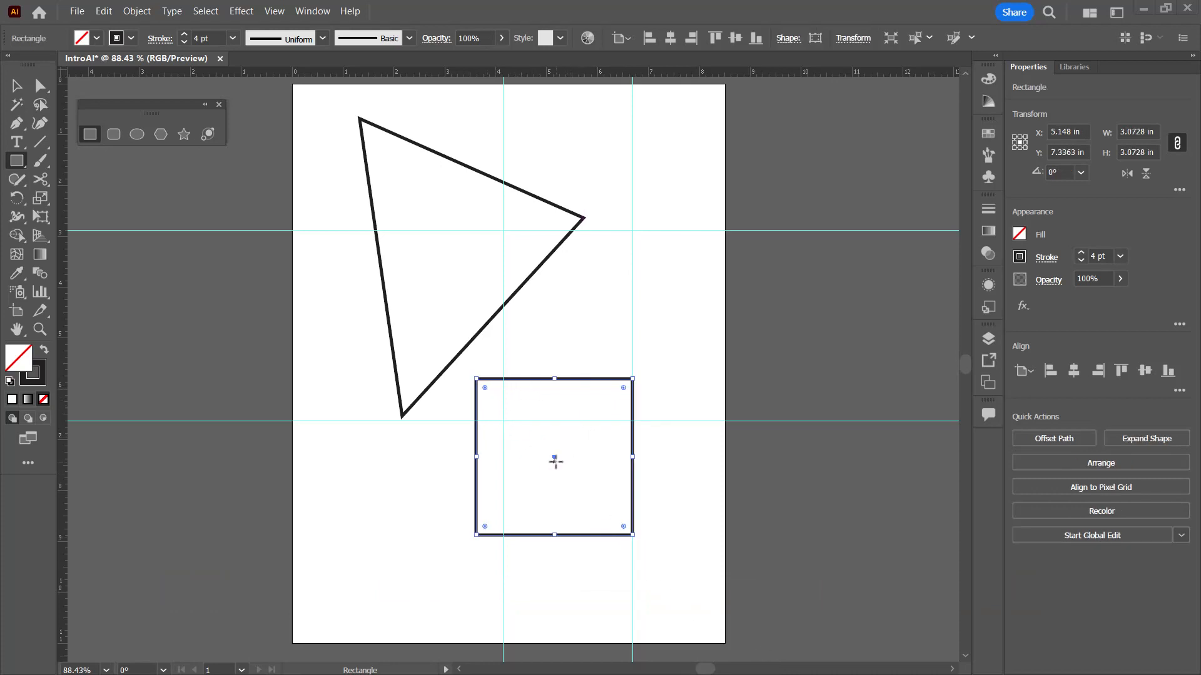
{"action": "key", "text": "Delete"}
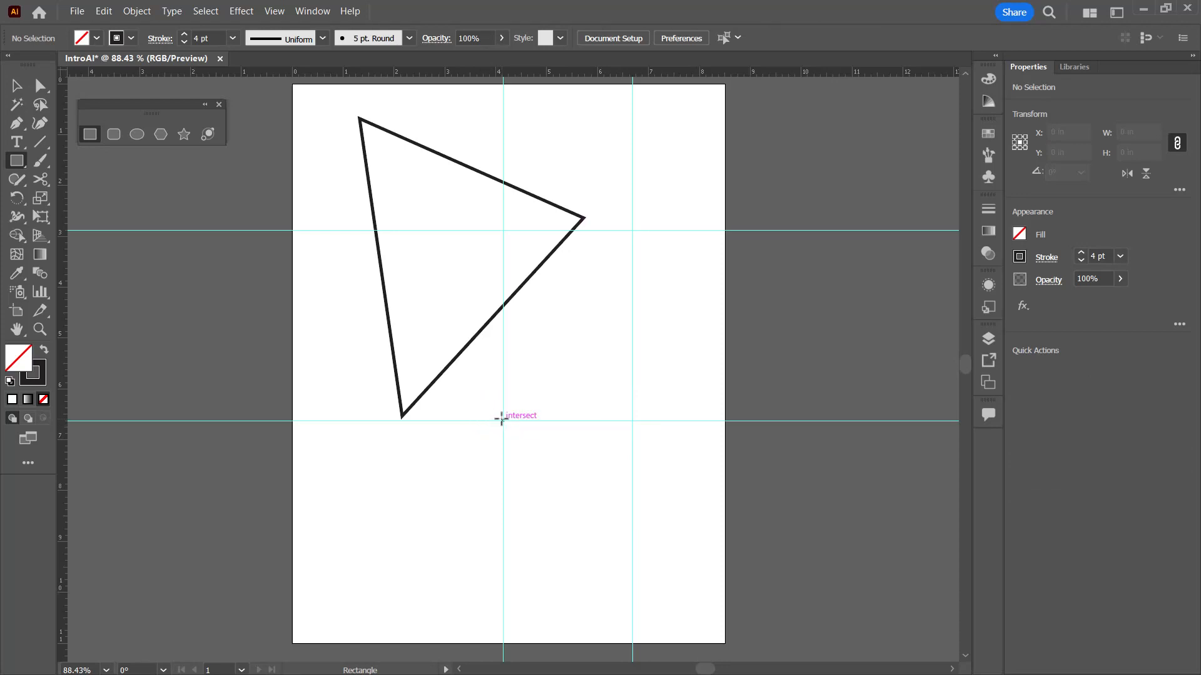
- Draw a rectangle about 2.54 by 3.75 in filling the area enclosed by the four guides
{"action": "left_click_drag", "start_coordinate": [502, 421], "coordinate": [632, 229]}
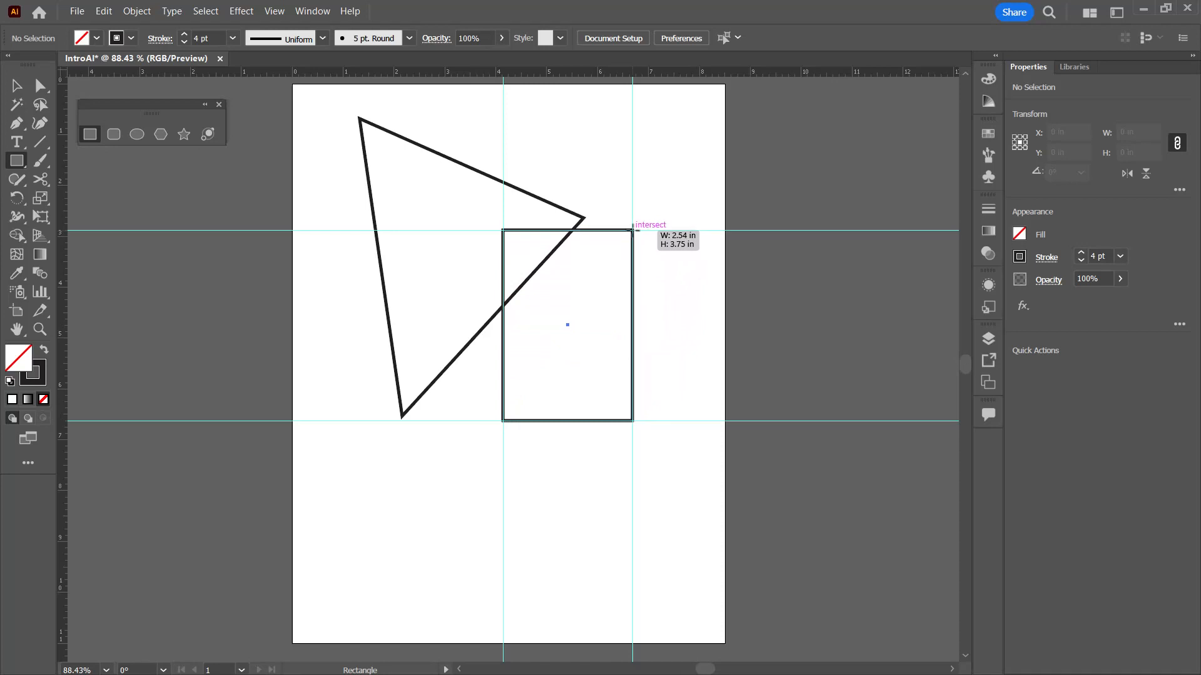
{"action": "left_click_drag", "start_coordinate": [632, 229], "coordinate": [633, 230]}
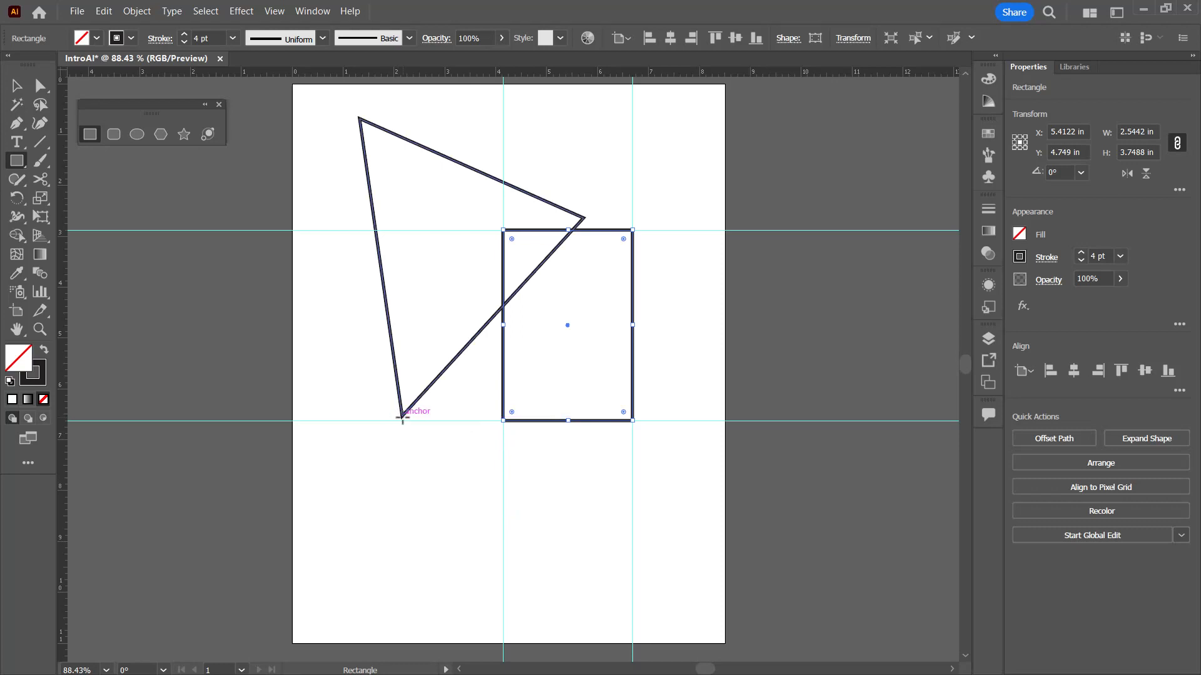
- Draw a square about 3.36 in wide centred on the triangle's lower corner, and deselect it with the Rectangle tool active
{"action": "mouse_move", "coordinate": [401, 417]}
{"action": "left_mouse_down"}
{"action": "mouse_move", "coordinate": [488, 383]}
{"action": "mouse_move", "coordinate": [448, 401]}
{"action": "mouse_move", "coordinate": [482, 373]}
{"action": "mouse_move", "coordinate": [454, 309]}
{"action": "mouse_move", "coordinate": [474, 348]}
{"action": "mouse_move", "coordinate": [496, 322]}
{"action": "mouse_move", "coordinate": [474, 333]}
{"action": "mouse_move", "coordinate": [458, 402]}
{"action": "mouse_move", "coordinate": [469, 348]}
{"action": "mouse_move", "coordinate": [456, 353]}
{"action": "left_mouse_up"}
{"action": "mouse_move", "coordinate": [437, 301]}
{"action": "left_mouse_down"}
{"action": "mouse_move", "coordinate": [434, 281]}
{"action": "mouse_move", "coordinate": [408, 370]}
{"action": "mouse_move", "coordinate": [480, 327]}
{"action": "left_mouse_up"}
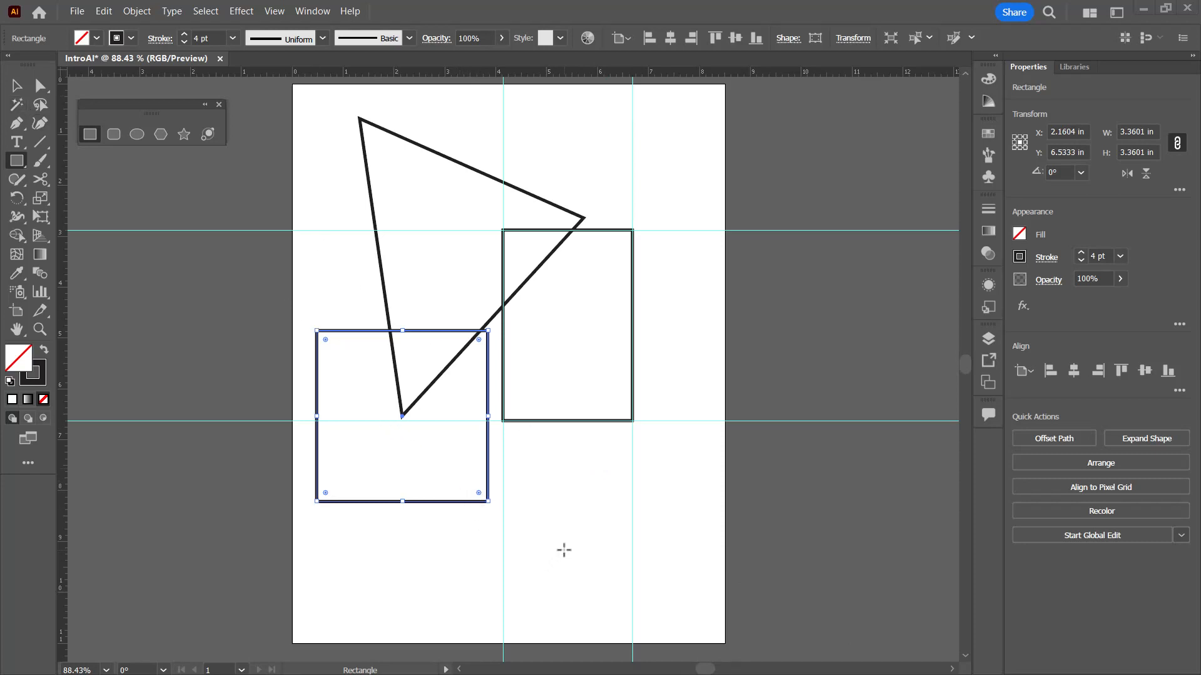
{"action": "left_click", "coordinate": [18, 90]}
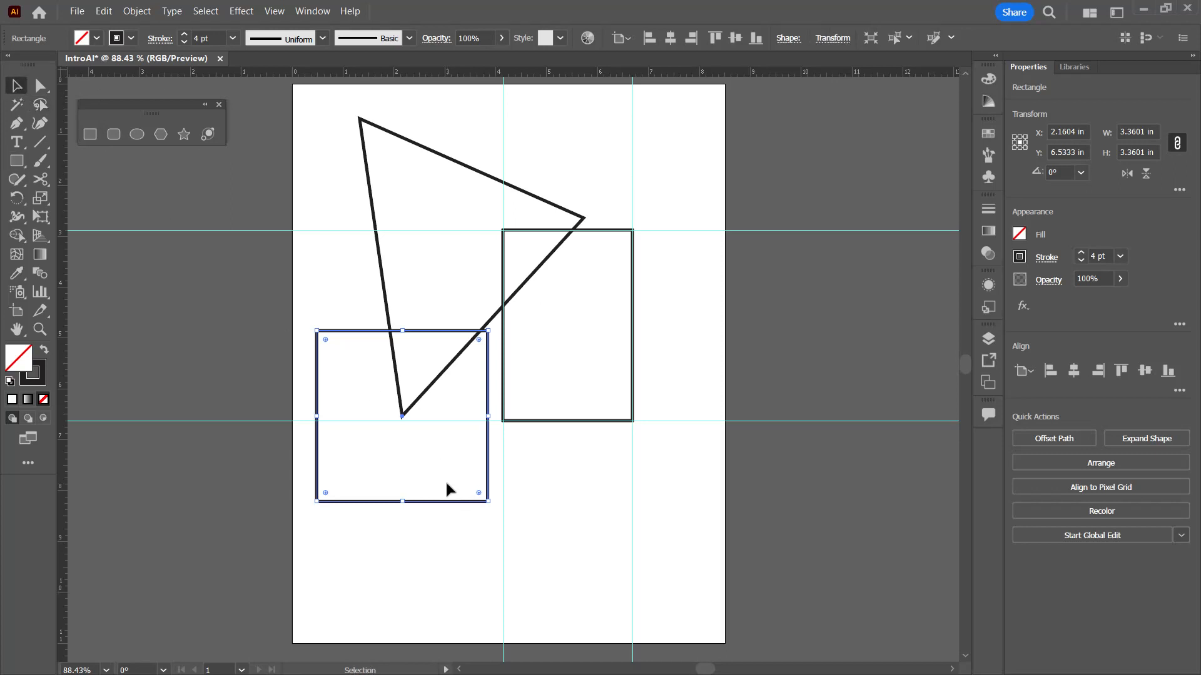
{"action": "mouse_move", "coordinate": [444, 505]}
{"action": "left_mouse_down"}
{"action": "mouse_move", "coordinate": [526, 504]}
{"action": "mouse_move", "coordinate": [525, 527]}
{"action": "mouse_move", "coordinate": [444, 504]}
{"action": "left_mouse_up"}
{"action": "key", "text": "m"}
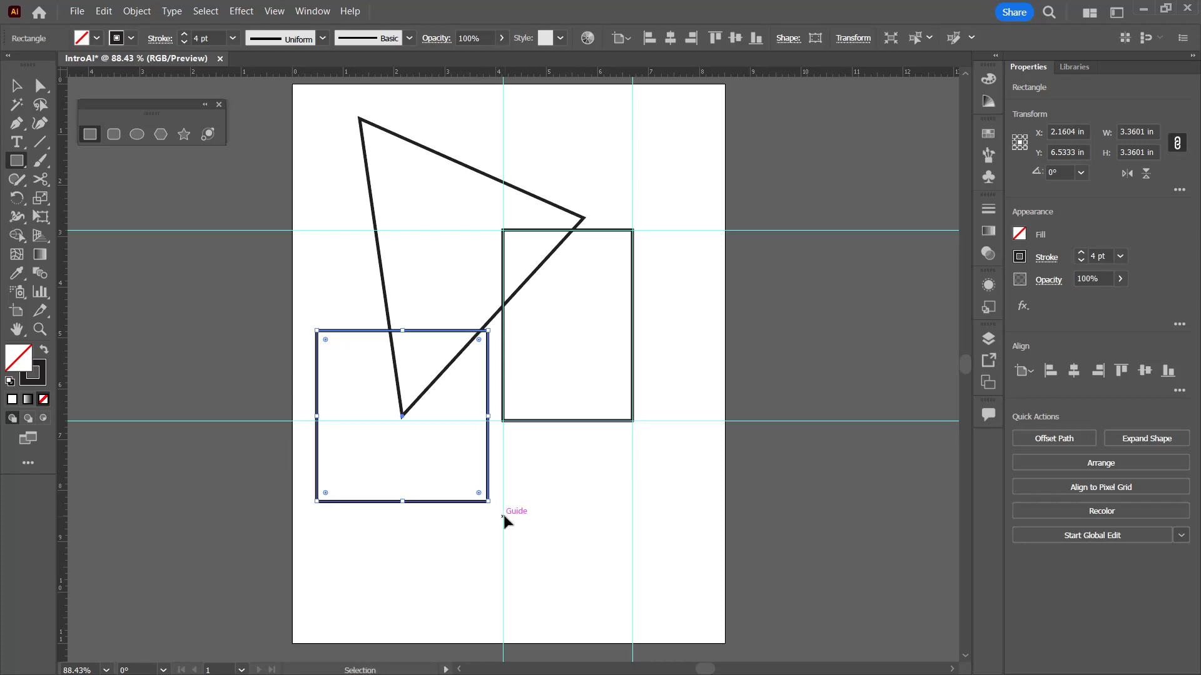
{"action": "left_click", "coordinate": [521, 516], "text": "ctrl"}
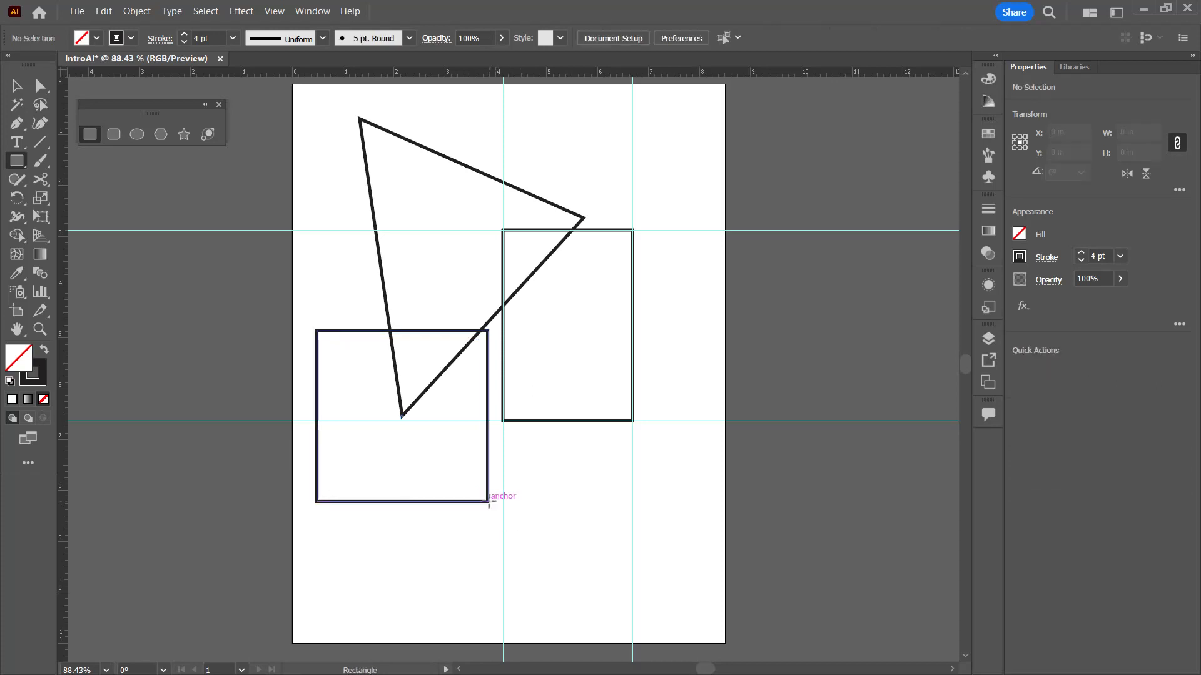
- Create a 1 by 1 in square with the Rectangle tool, starting at the large square's lower-right corner
{"action": "left_click", "coordinate": [488, 501]}
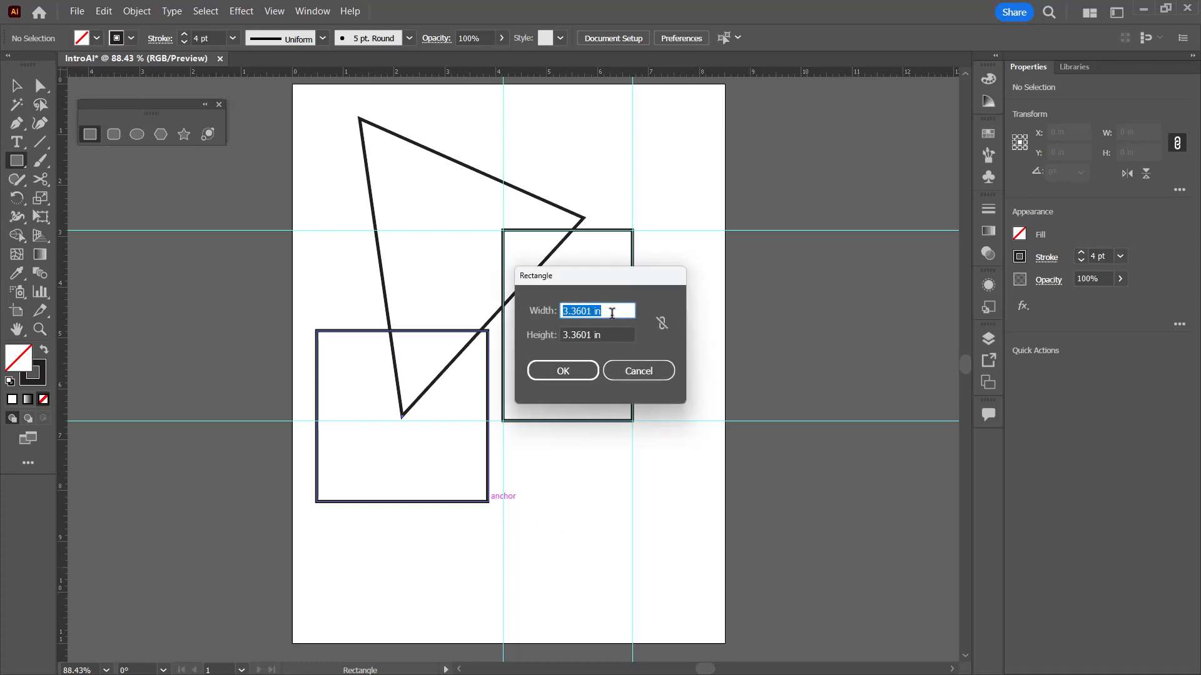
{"action": "type", "text": "1"}
{"action": "key", "text": "Tab"}
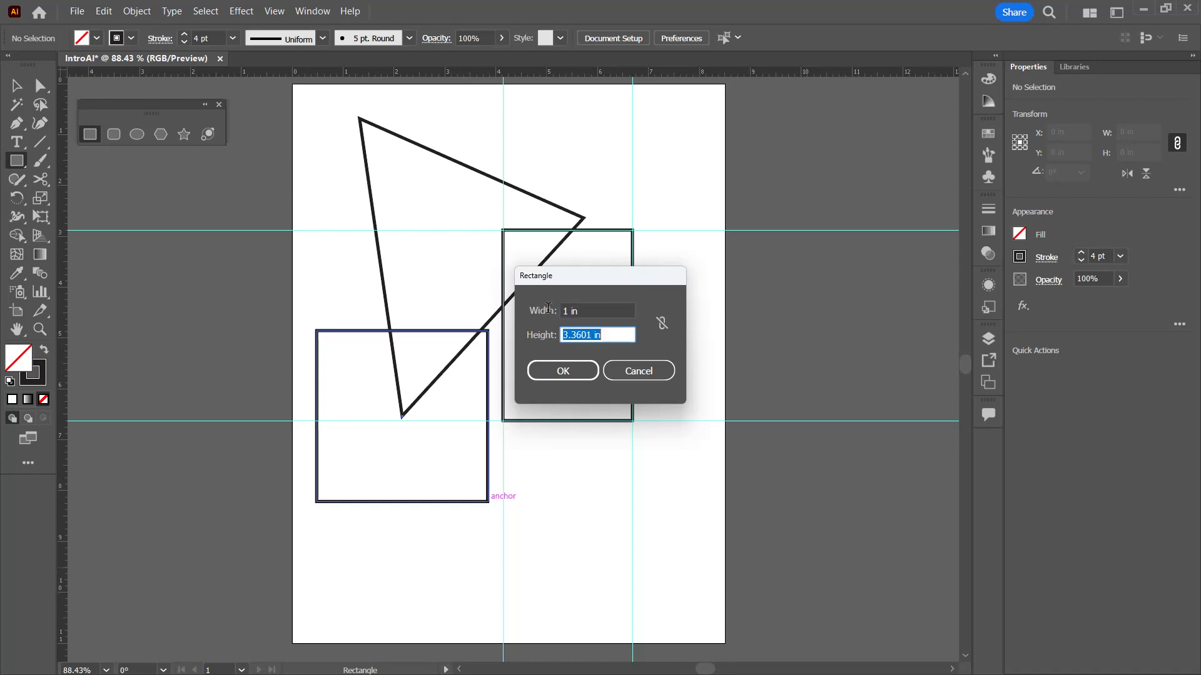
{"action": "type", "text": "1"}
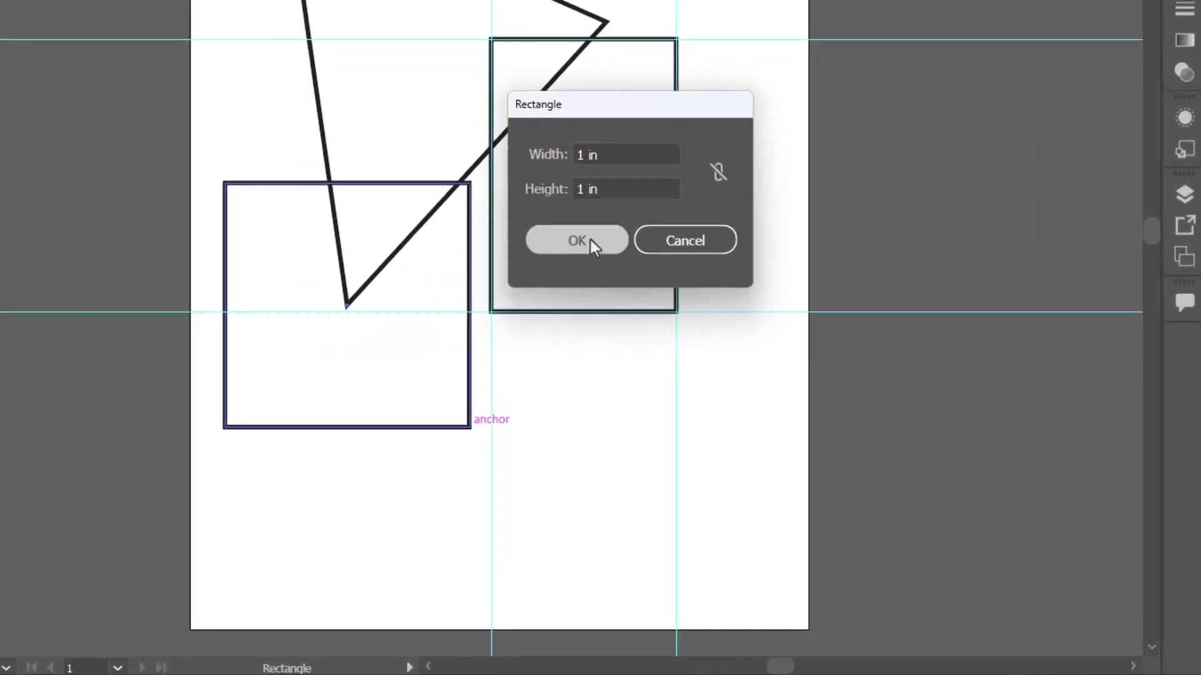
{"action": "left_click", "coordinate": [565, 371]}
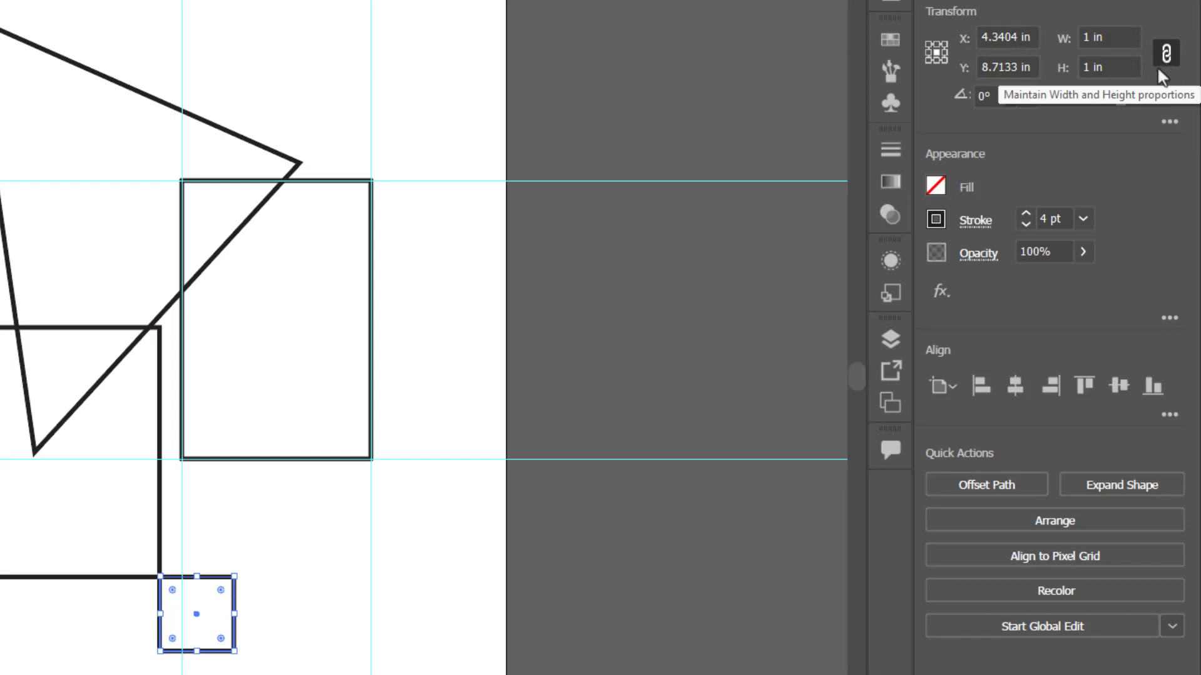
- Set the small square's height to 2 in with proportions linked, and undo the resize
{"action": "left_click", "coordinate": [1106, 66]}
{"action": "triple_click", "coordinate": [1106, 66]}
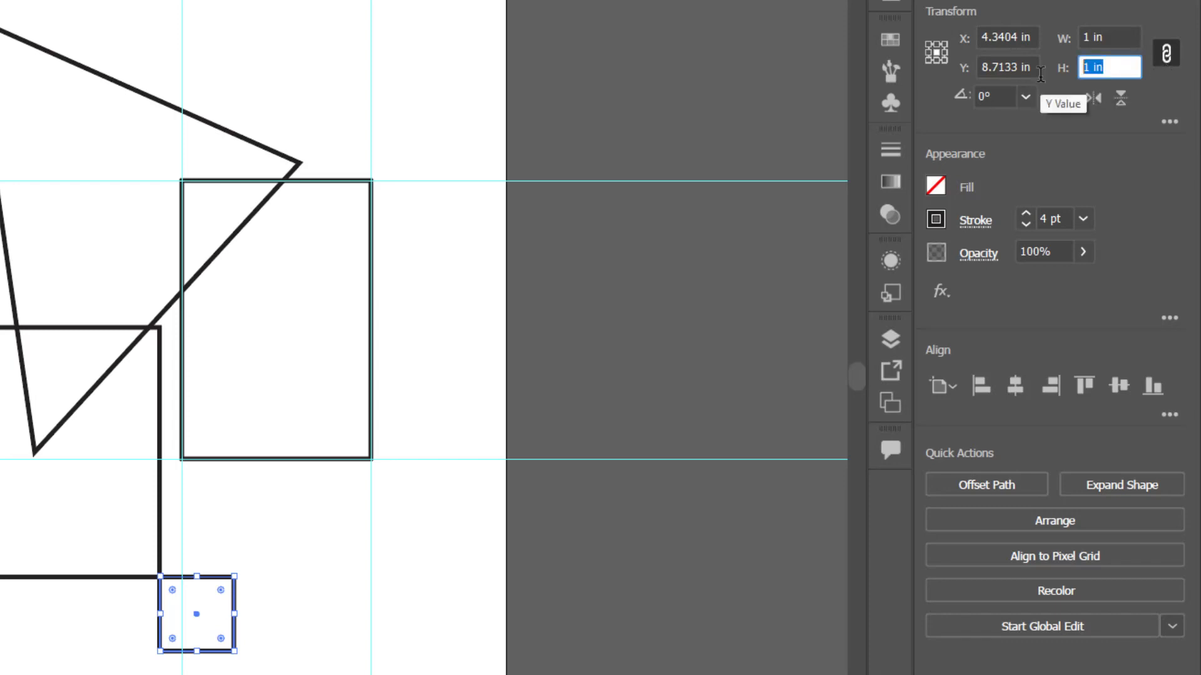
{"action": "type", "text": "2"}
{"action": "key", "text": "Tab"}
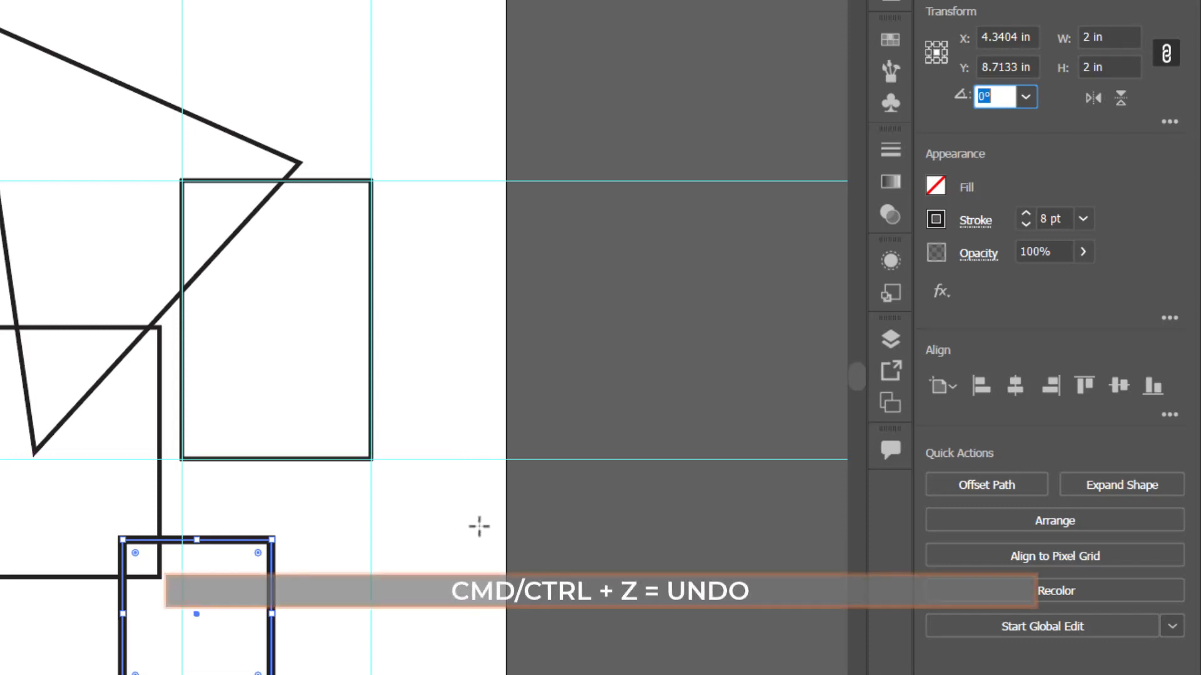
{"action": "key", "text": "ctrl+z"}
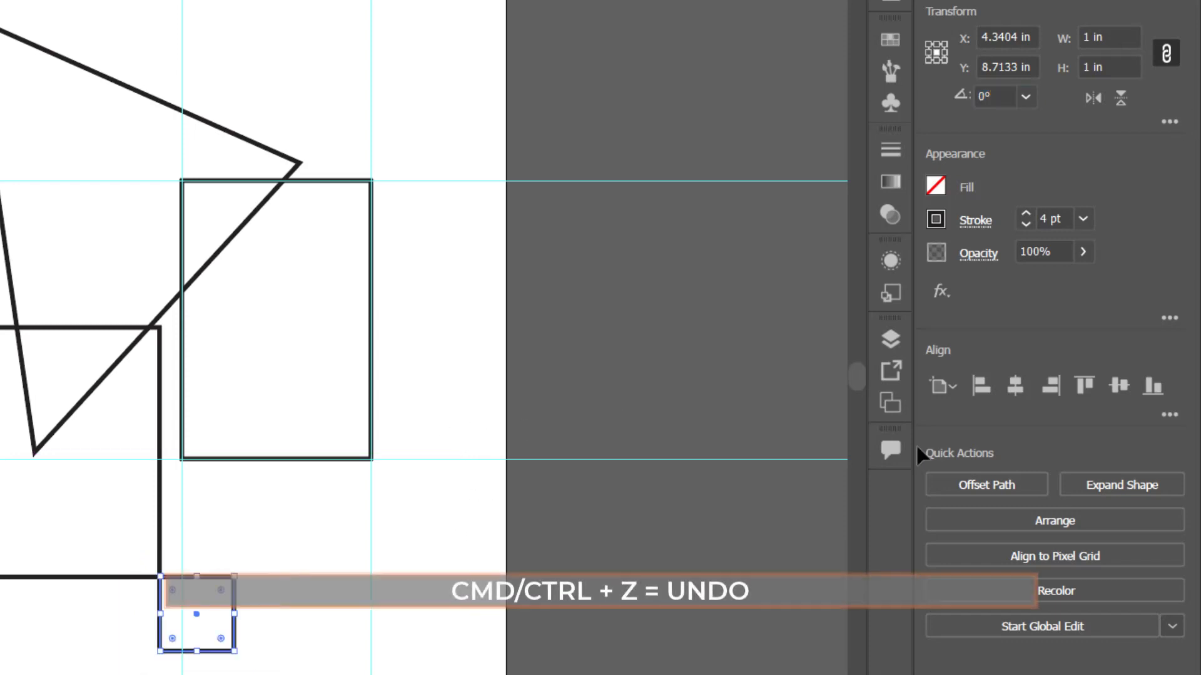
- Unlink the small square's width and height proportions and set its height to 2 in
{"action": "left_click", "coordinate": [1166, 55]}
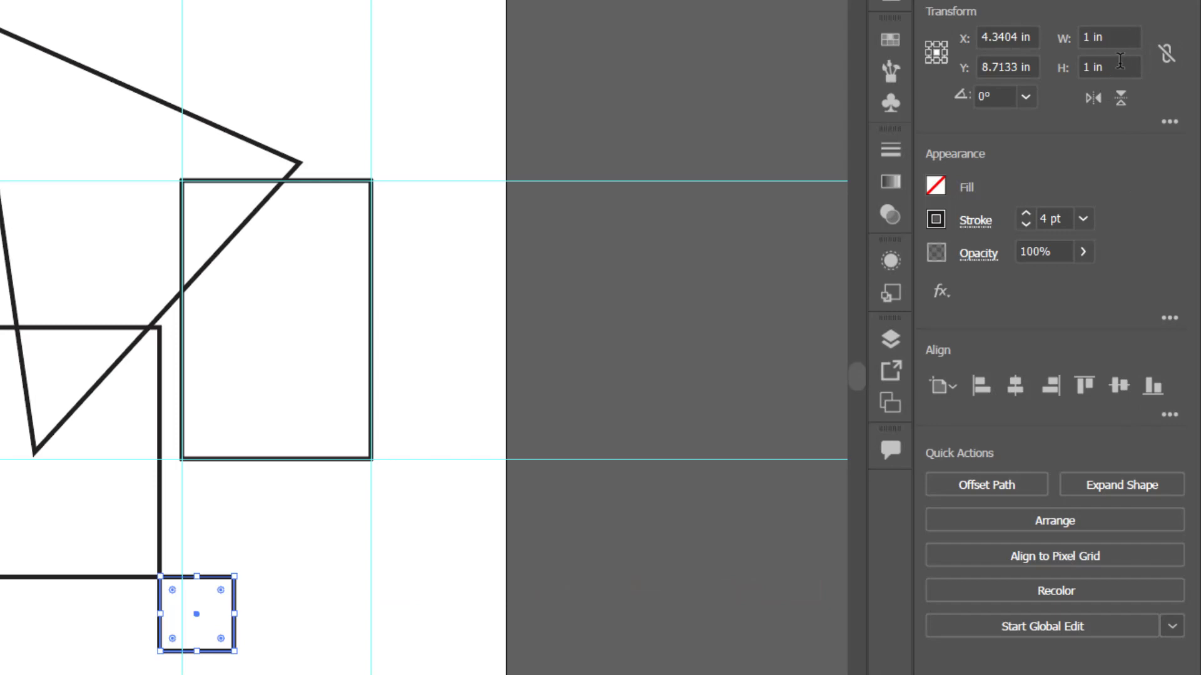
{"action": "left_click", "coordinate": [1120, 62]}
{"action": "type", "text": "2"}
{"action": "key", "text": "Return"}
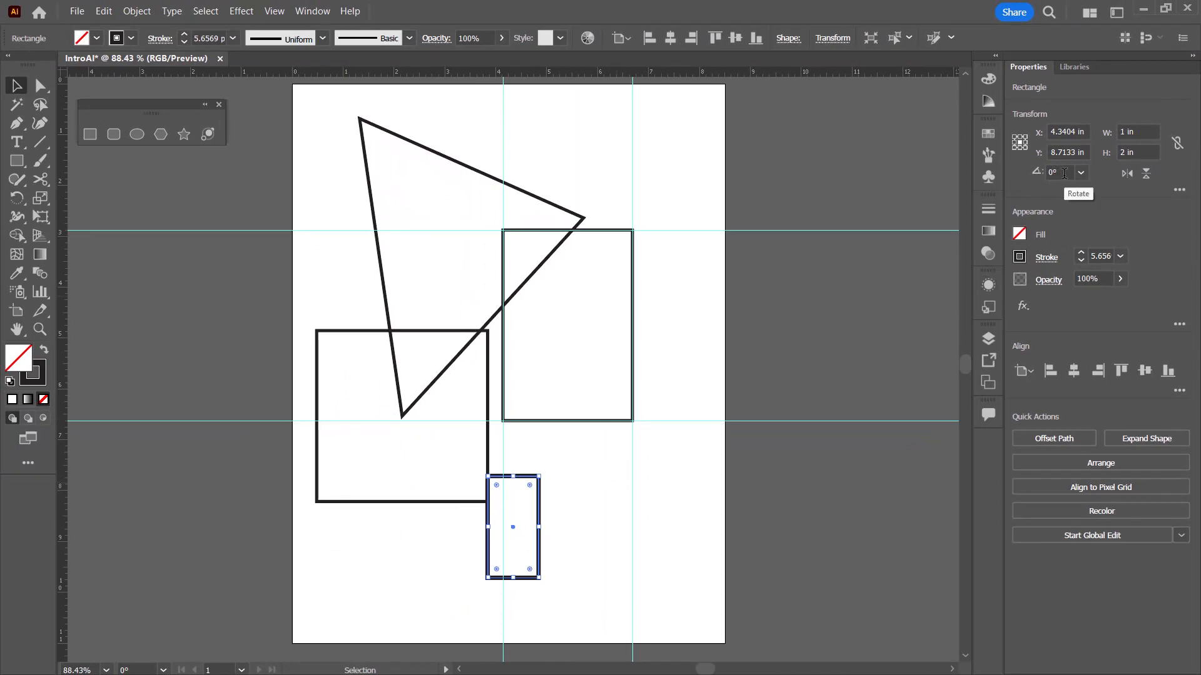
- Rotate the small rectangle to 30°, and turn it further freehand to about 255°
{"action": "left_click_drag", "start_coordinate": [1060, 174], "coordinate": [1022, 172]}
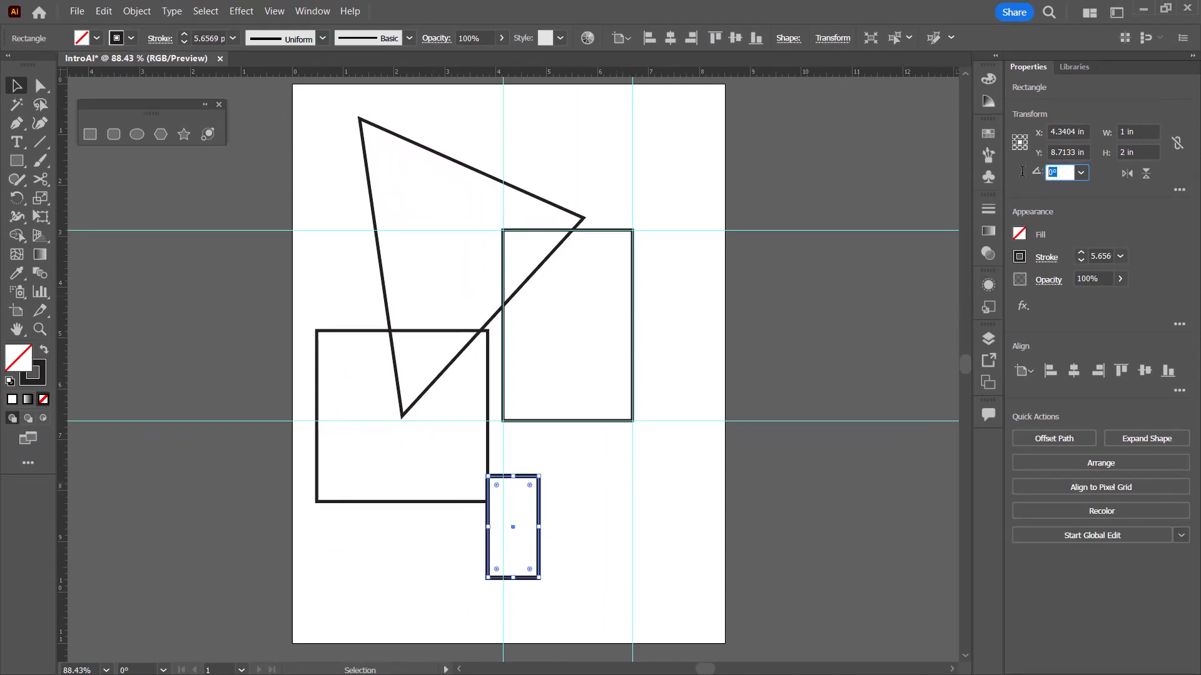
{"action": "type", "text": "30"}
{"action": "key", "text": "Return"}
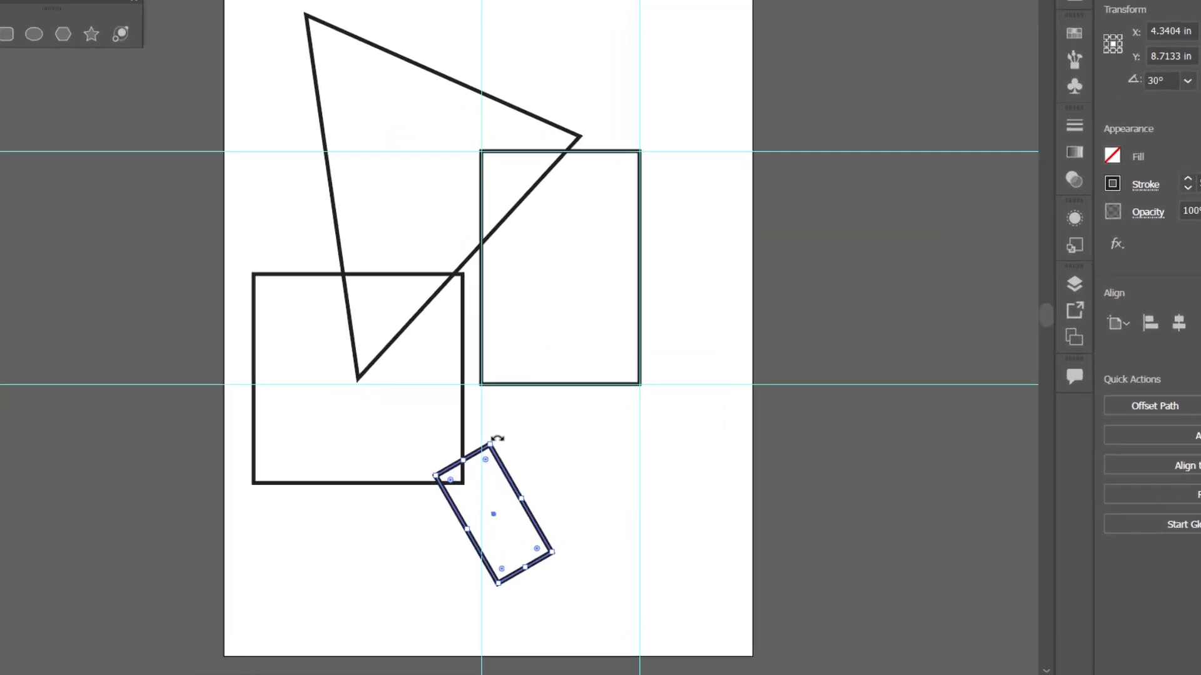
{"action": "left_click_drag", "start_coordinate": [464, 403], "coordinate": [608, 588]}
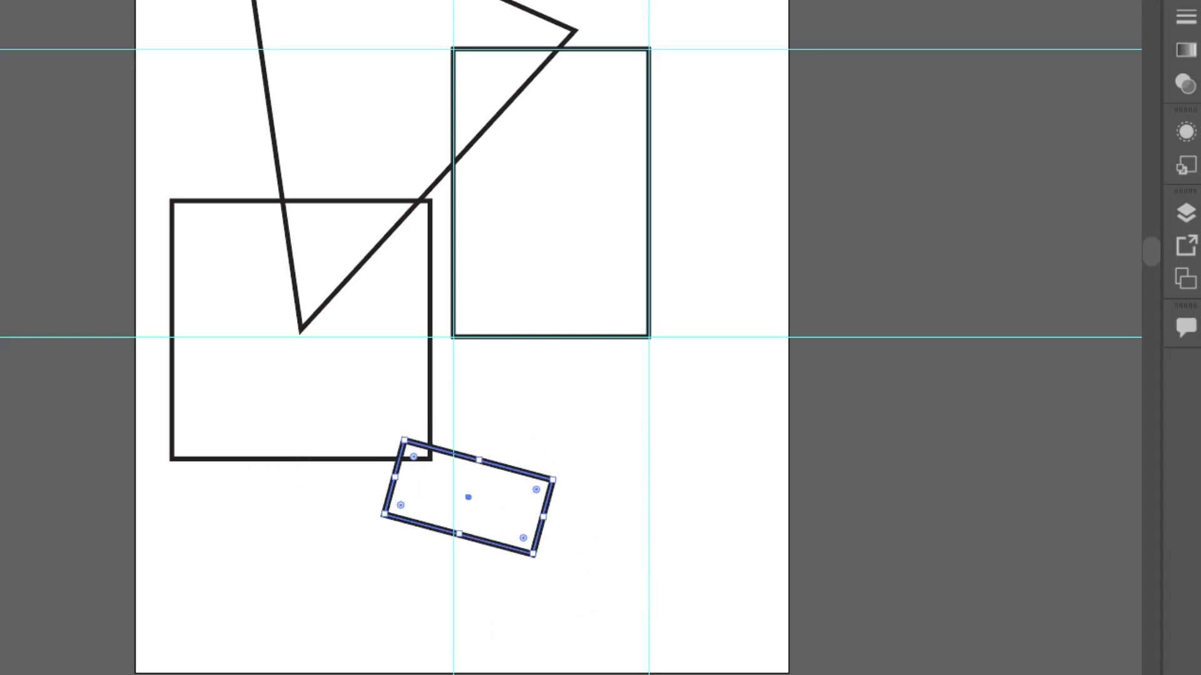
- Move and stretch the rotated rectangle to about 2.22 by 3.70 in overall, centred near X 7.07 in, Y 7.00 in, and deselect it
{"action": "left_click_drag", "start_coordinate": [467, 499], "coordinate": [594, 442]}
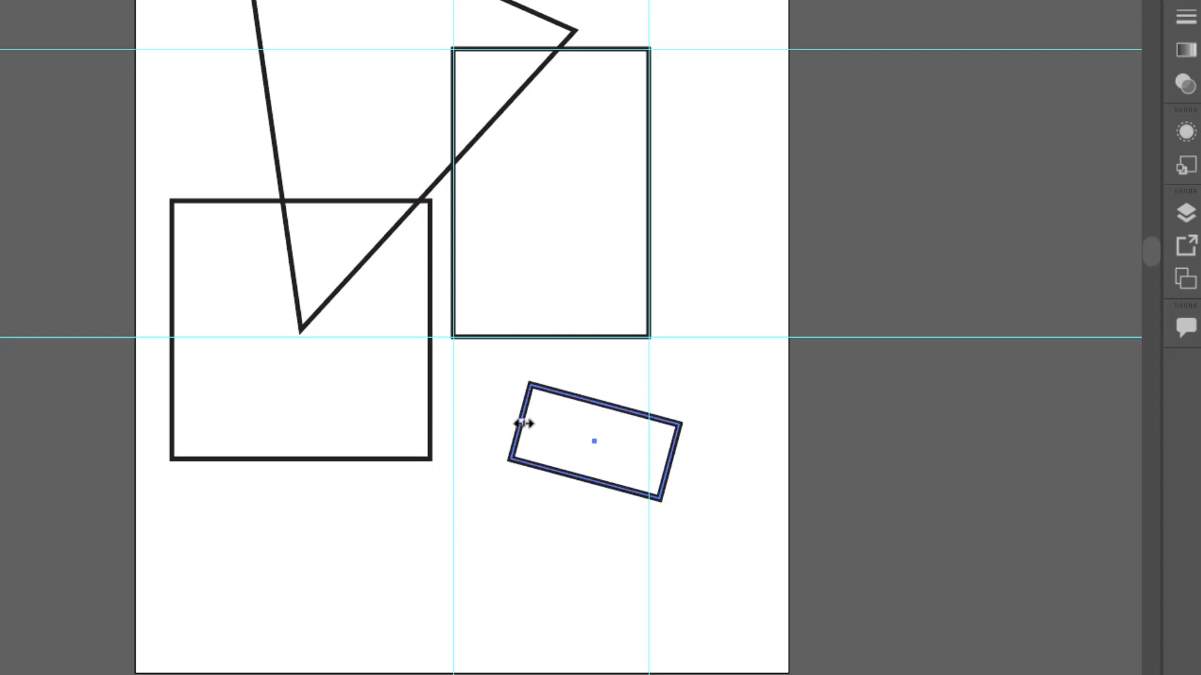
{"action": "left_click_drag", "start_coordinate": [520, 424], "coordinate": [677, 299]}
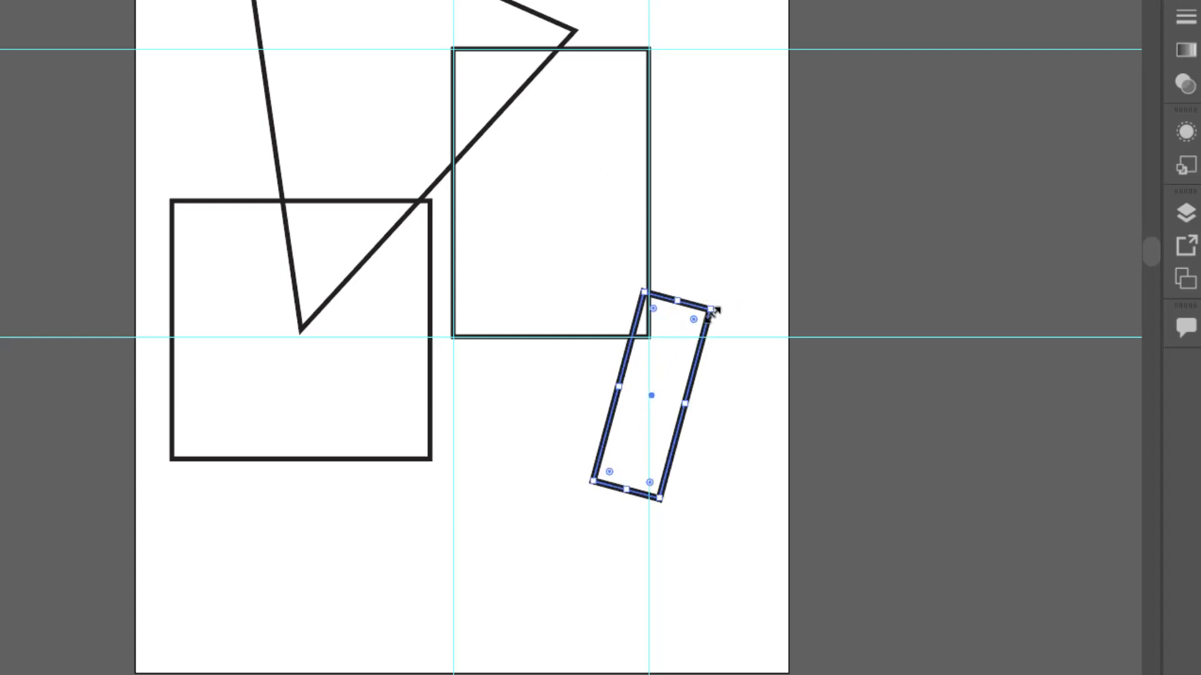
{"action": "left_click_drag", "start_coordinate": [710, 308], "coordinate": [767, 248]}
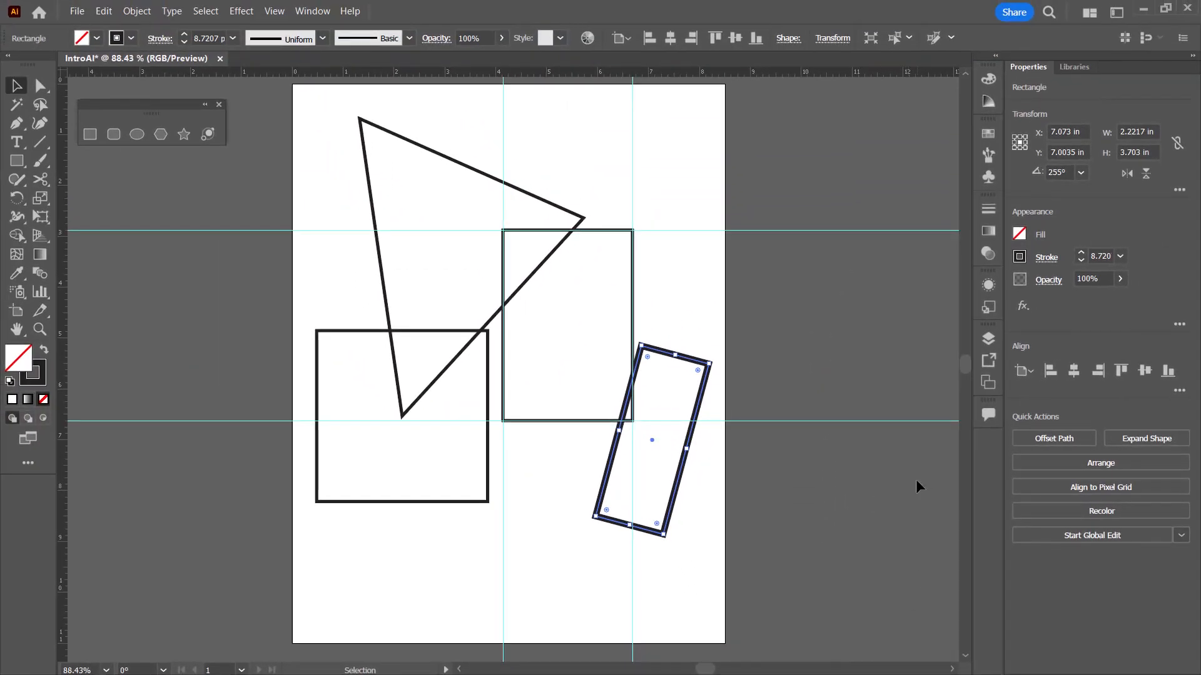
{"action": "left_click", "coordinate": [549, 543]}
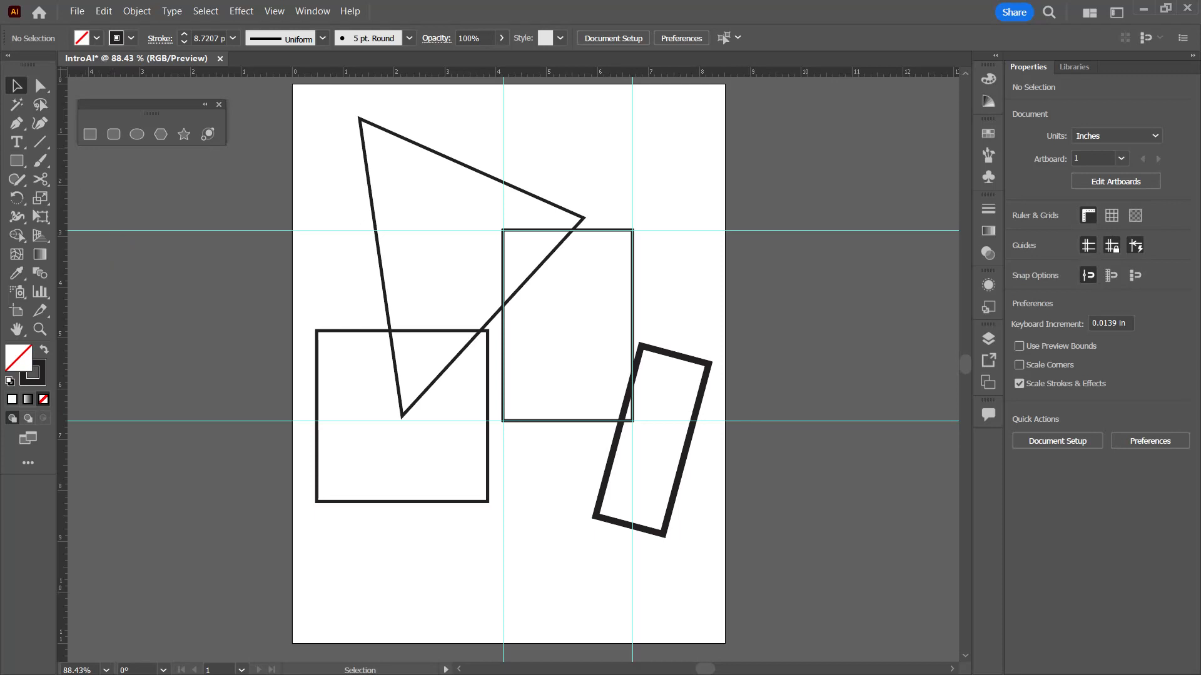
- Select all the shapes on the artboard and delete them
{"action": "left_click", "coordinate": [16, 162]}
{"action": "left_click", "coordinate": [136, 104]}
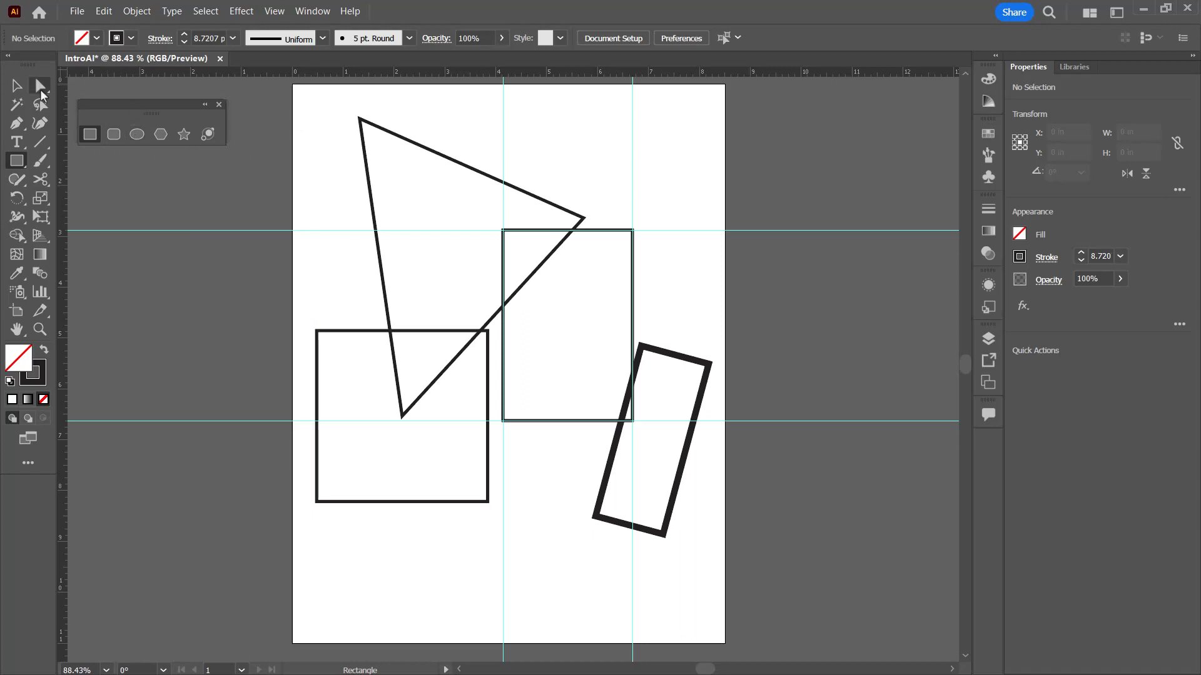
{"action": "left_click", "coordinate": [10, 89]}
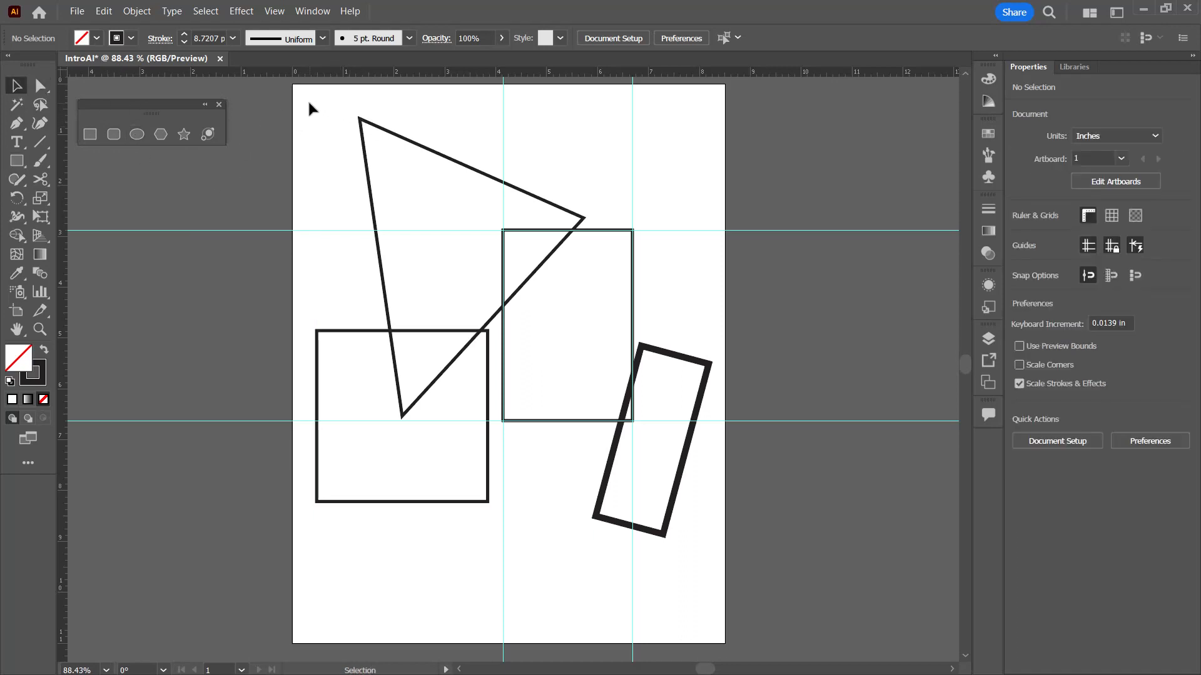
{"action": "left_click_drag", "start_coordinate": [309, 103], "coordinate": [708, 565]}
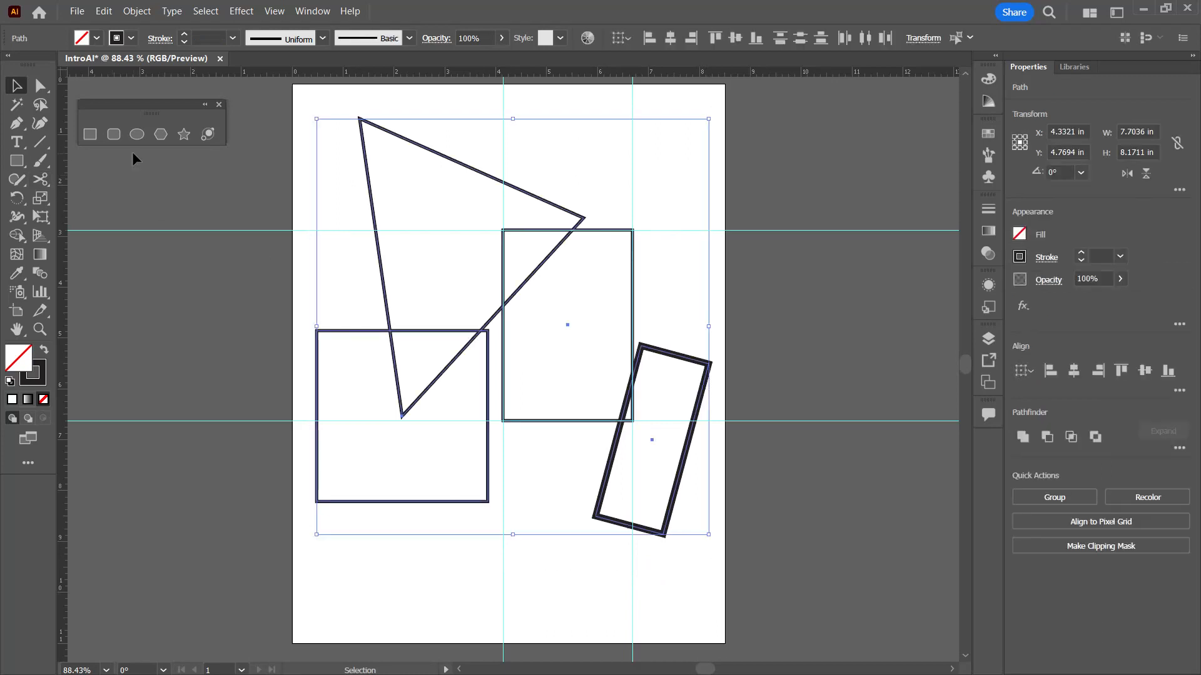
{"action": "key", "text": "Delete"}
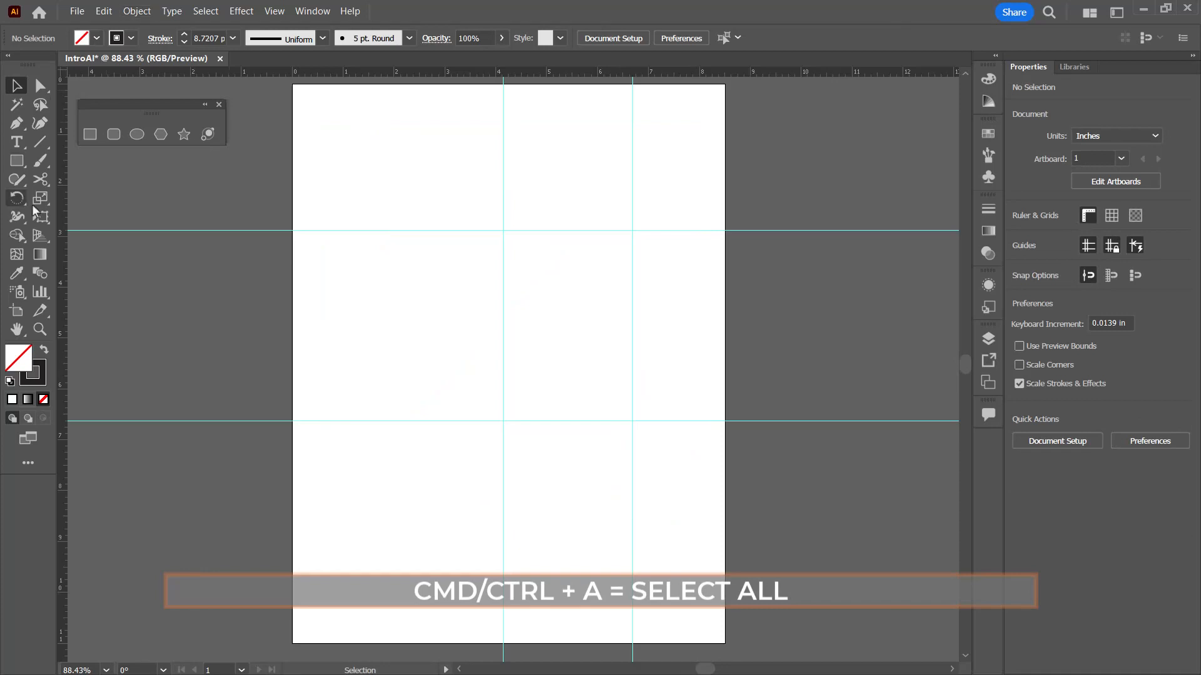
- Draw a circle about 5.09 in wide centred on the upper-left guide intersection and reaching the right vertical guide
{"action": "left_click", "coordinate": [137, 134]}
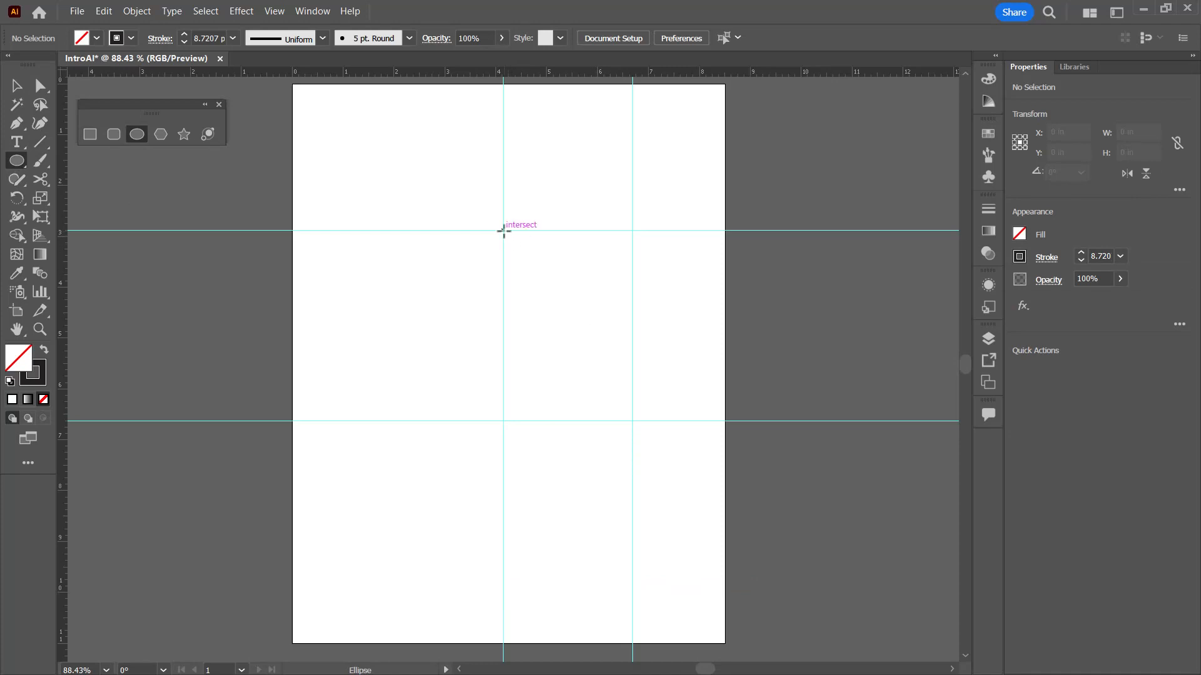
{"action": "left_click_drag", "start_coordinate": [504, 231], "coordinate": [462, 340]}
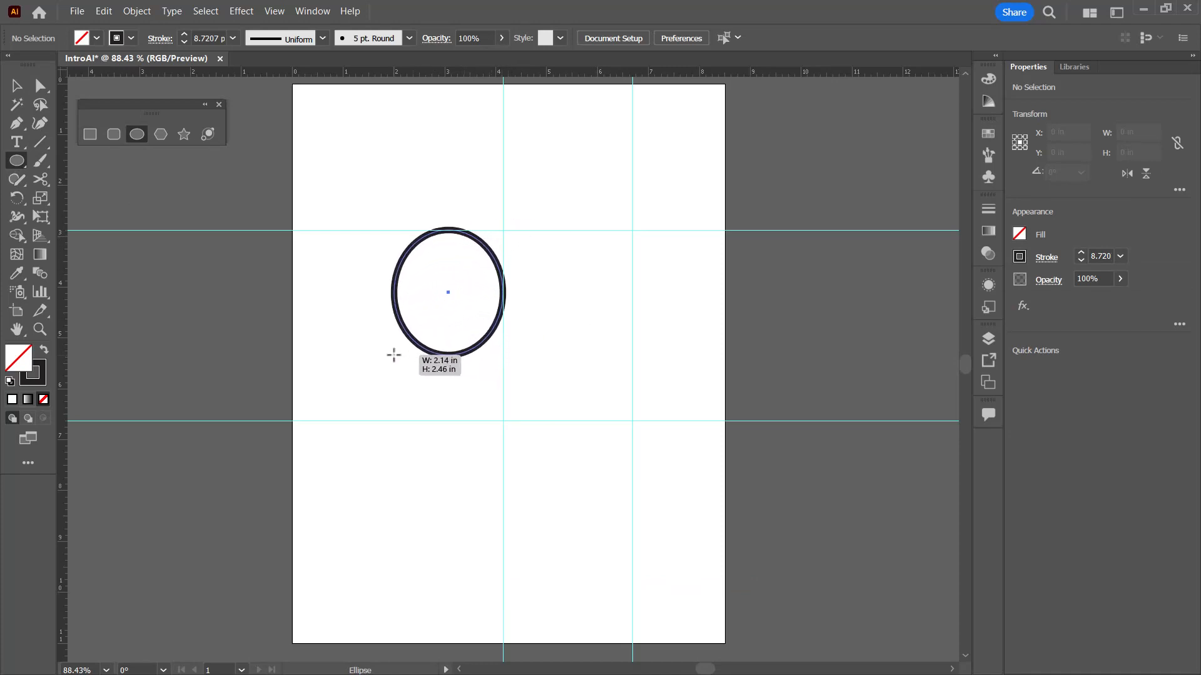
{"action": "left_click_drag", "start_coordinate": [394, 355], "coordinate": [632, 235]}
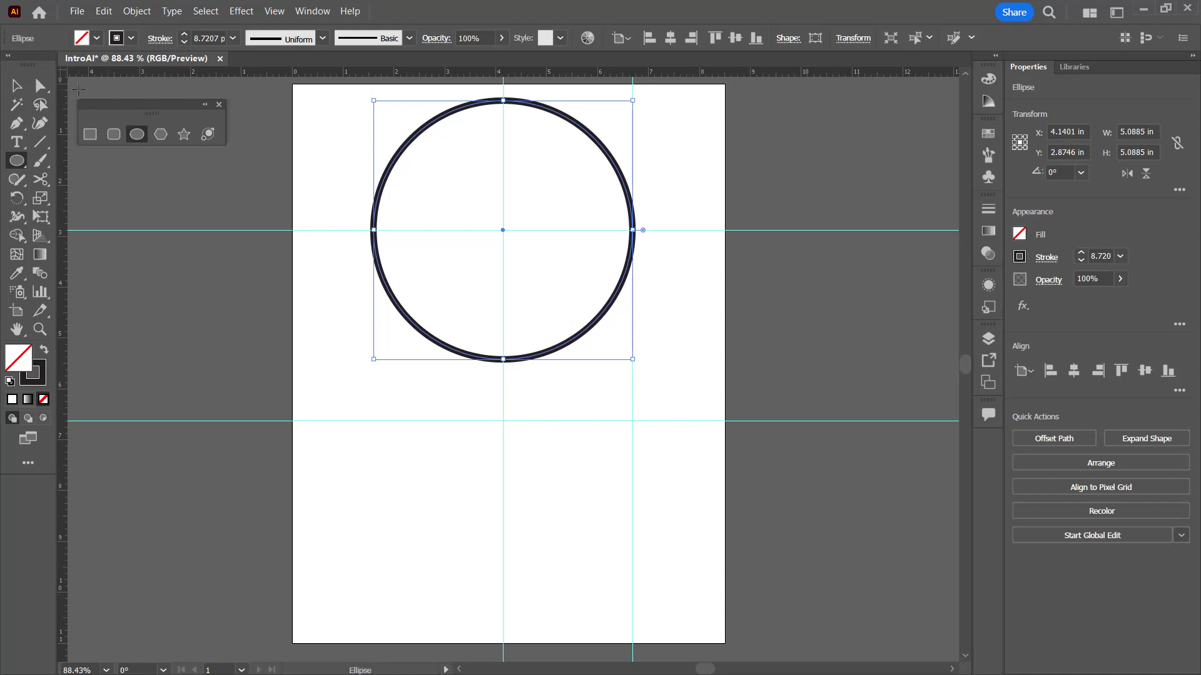
- Copy the circle, paste a duplicate onto the artboard, and undo the paste
{"action": "left_click", "coordinate": [17, 87]}
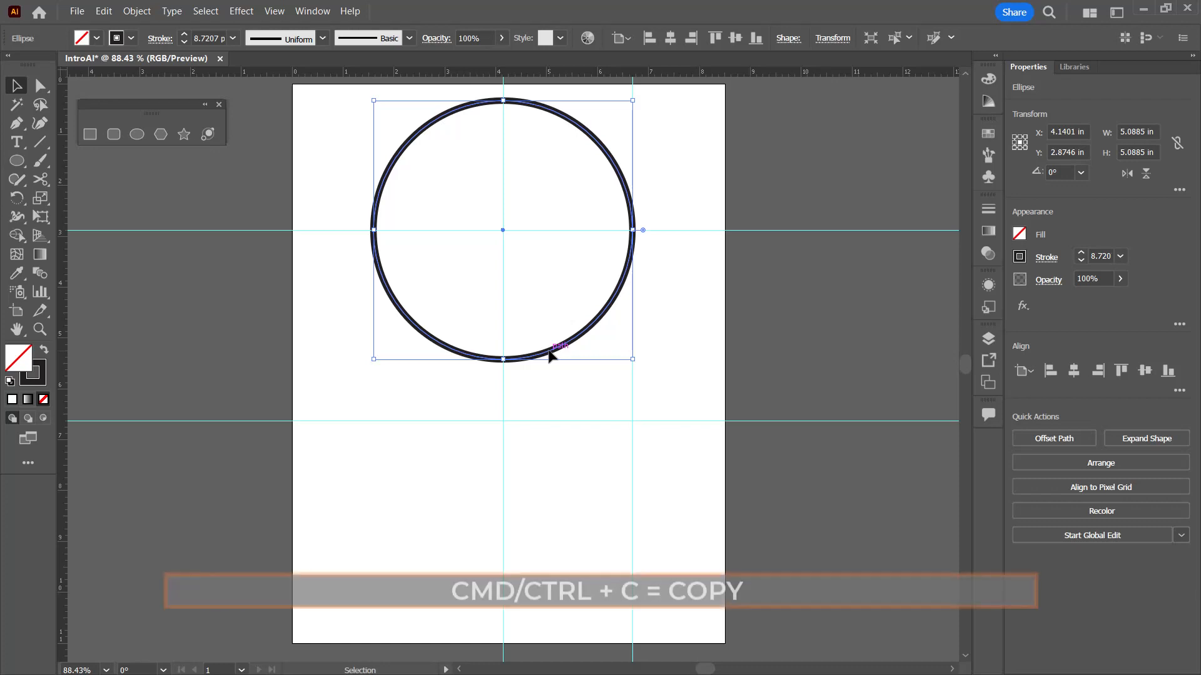
{"action": "key", "text": "ctrl+c"}
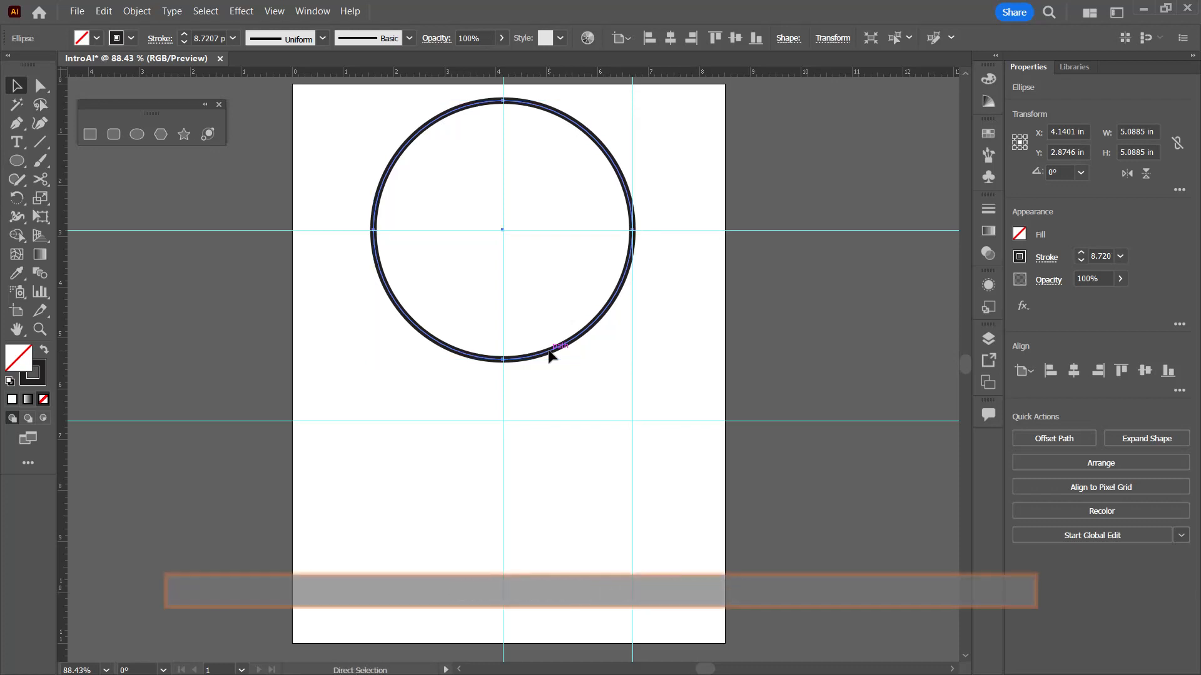
{"action": "key", "text": "ctrl+v"}
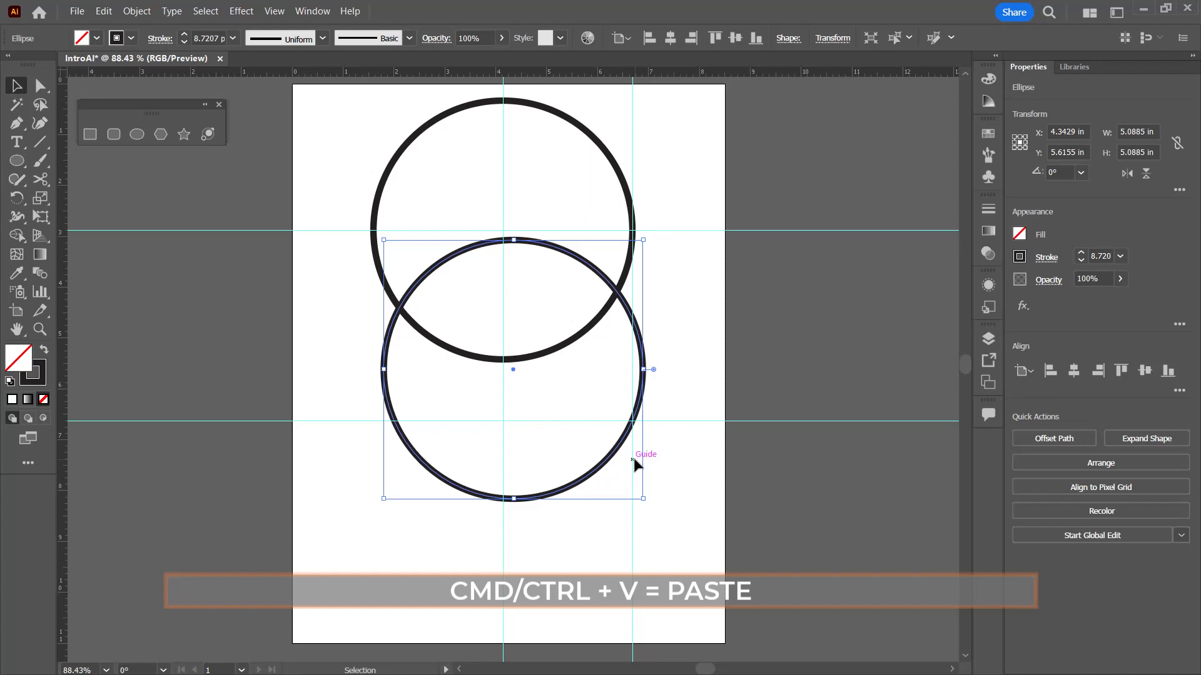
{"action": "key", "text": "ctrl+z"}
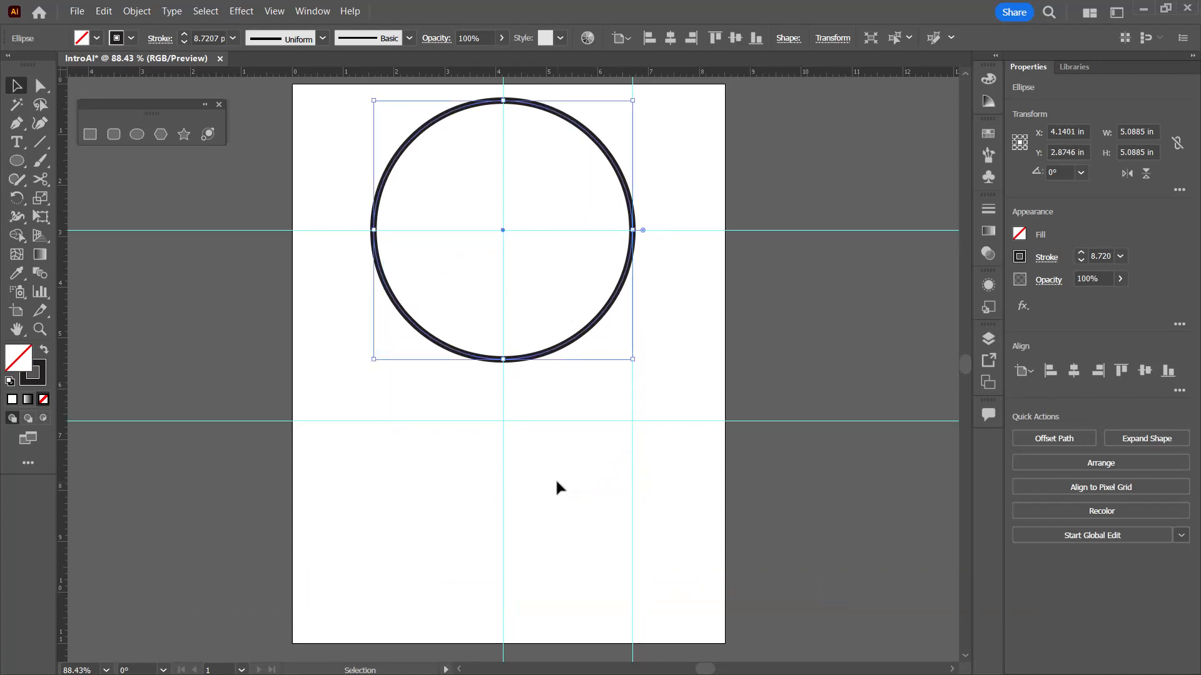
- Paste the circle in place, move the duplicate straight down until its top meets the original's centre, and deselect it
{"action": "key", "text": "ctrl"}
{"action": "key", "text": "ctrl"}
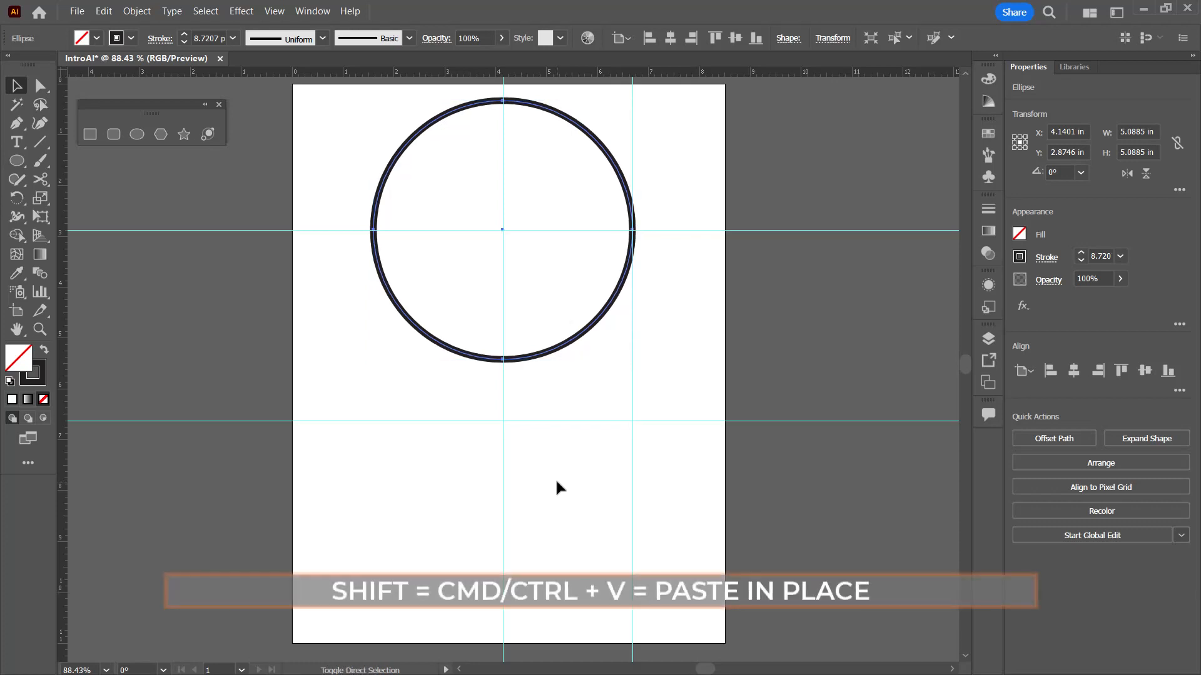
{"action": "key", "text": "ctrl+shift+v"}
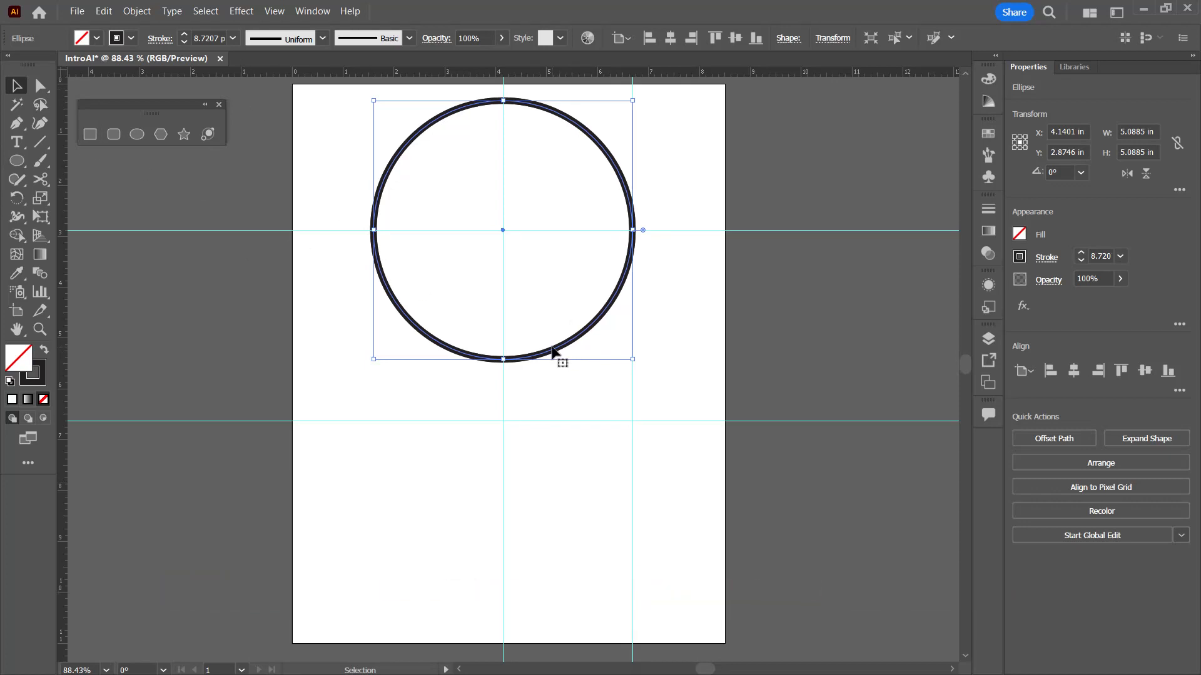
{"action": "left_click_drag", "start_coordinate": [558, 353], "coordinate": [597, 479]}
{"action": "left_click", "coordinate": [668, 499]}
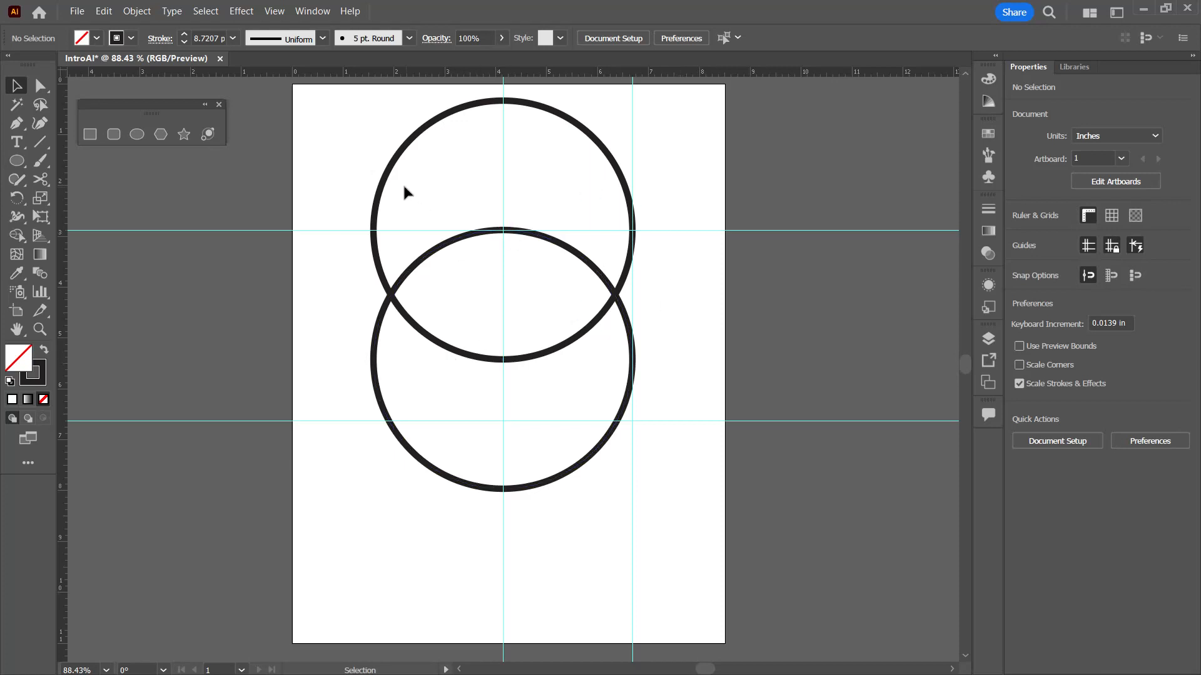
- Select the upper circle for cutting with the Scissors tool and magnify the left crossing of the two circles to 300%
{"action": "left_click", "coordinate": [394, 164]}
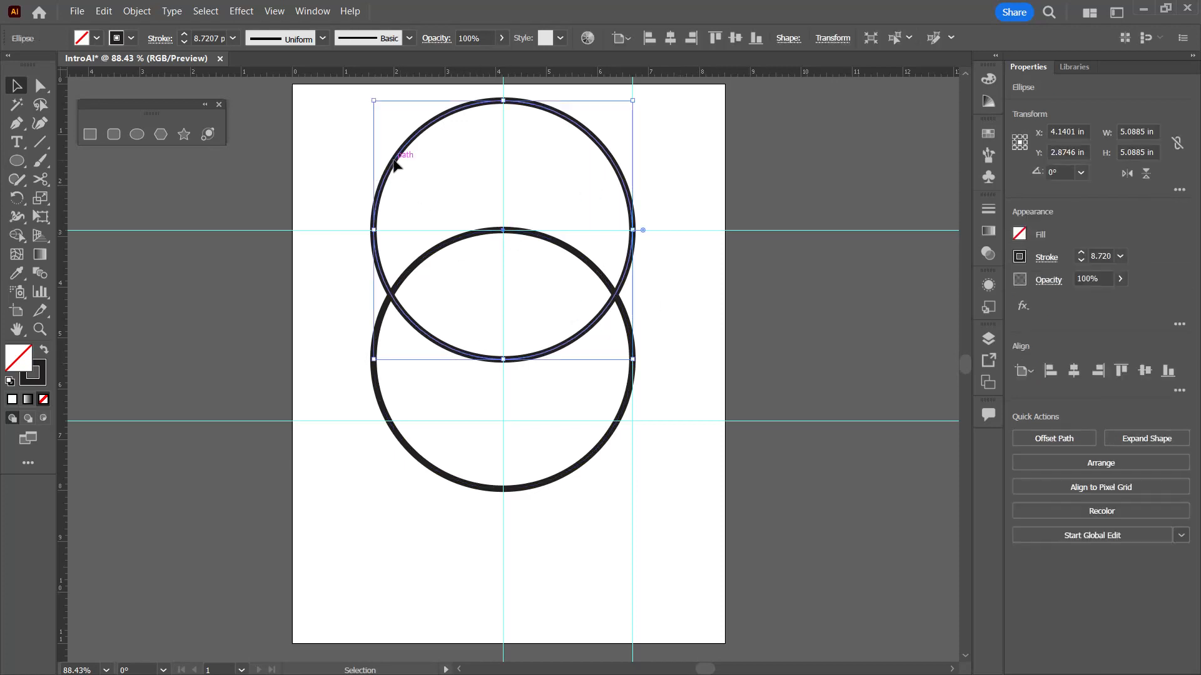
{"action": "key", "text": "c"}
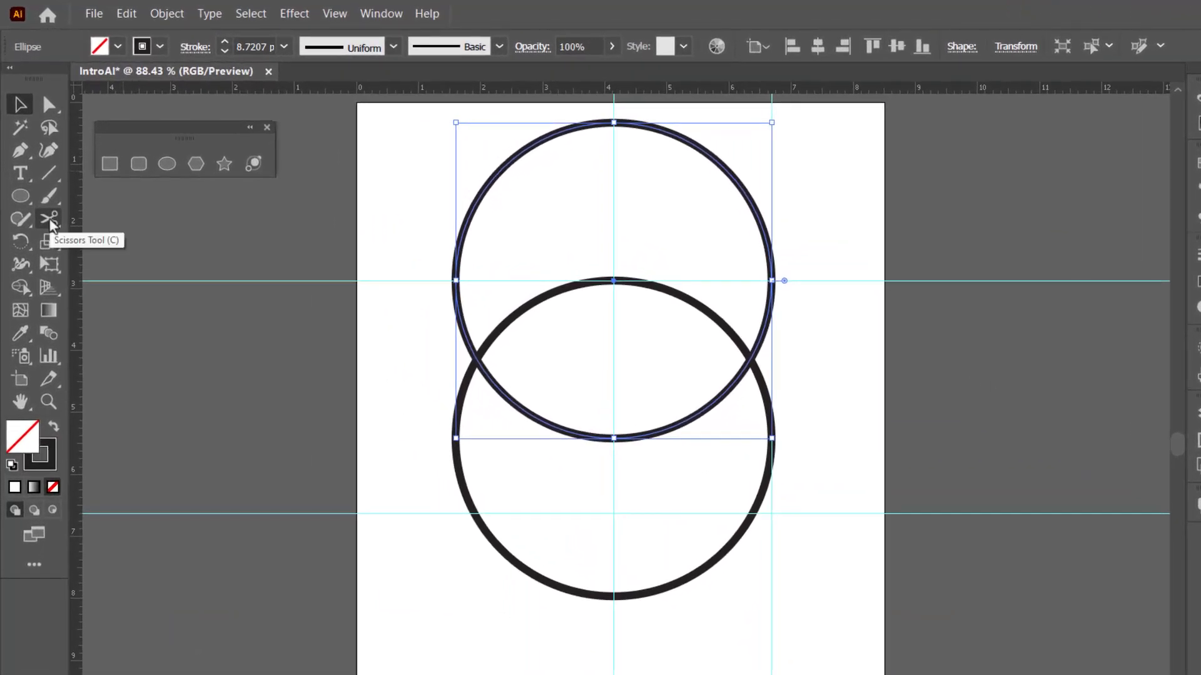
{"action": "left_click", "coordinate": [50, 222]}
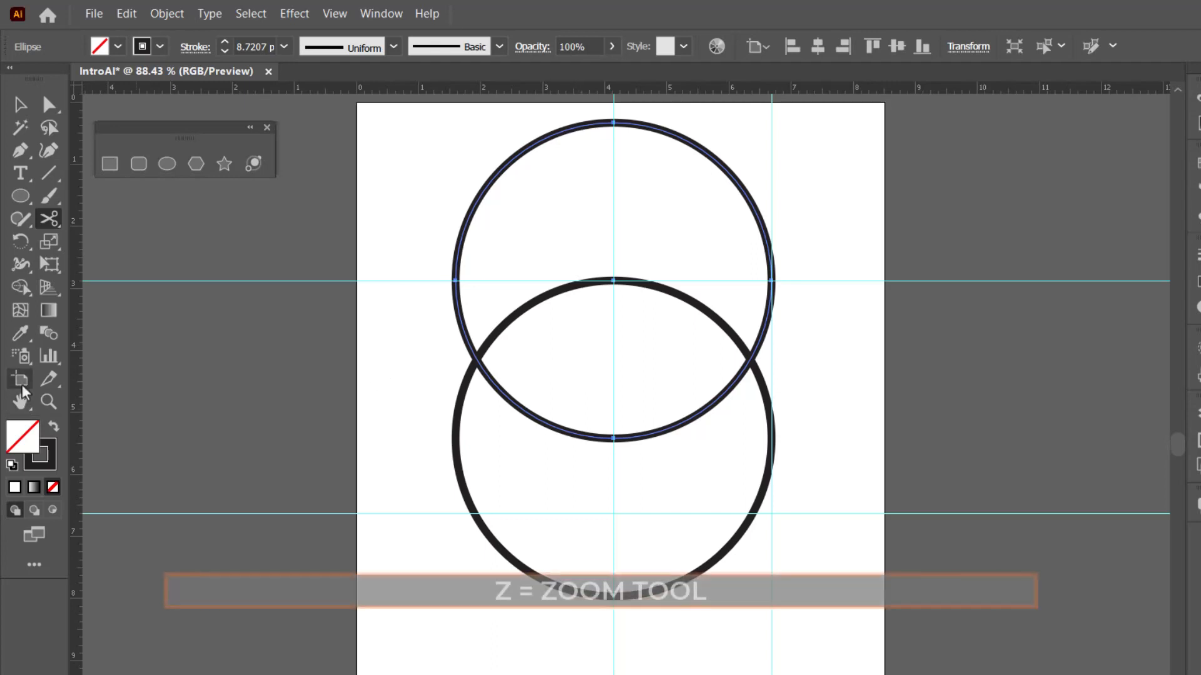
{"action": "key", "text": "z"}
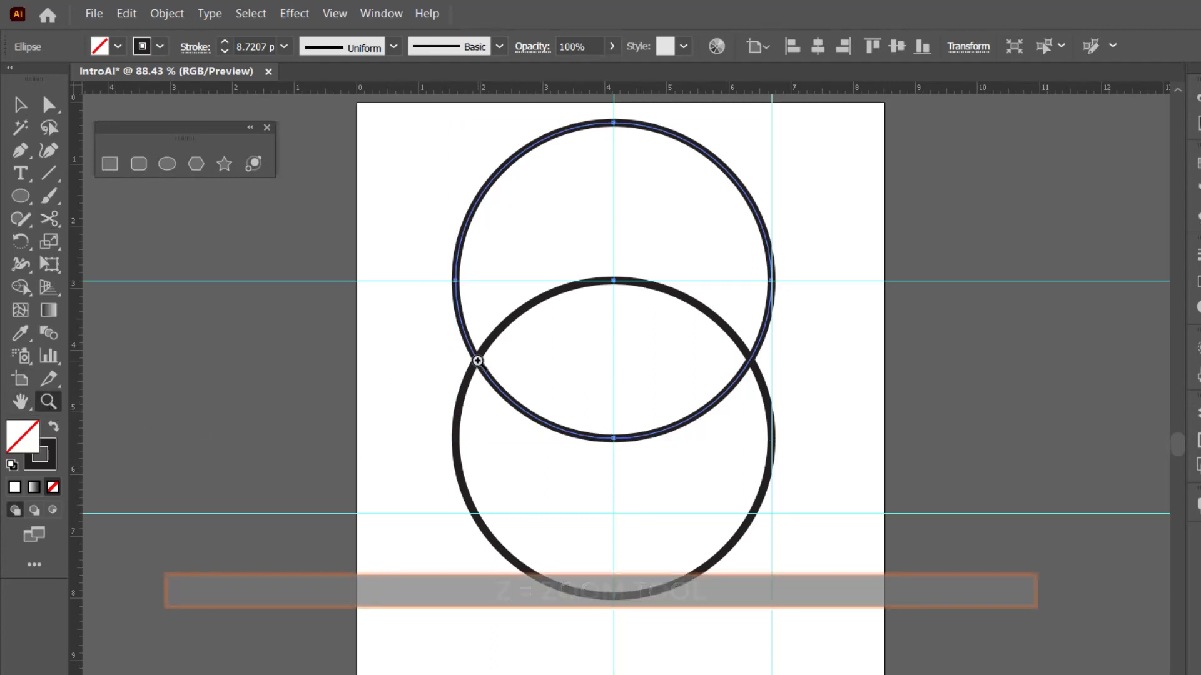
{"action": "left_click", "coordinate": [492, 371]}
{"action": "left_click", "coordinate": [615, 440]}
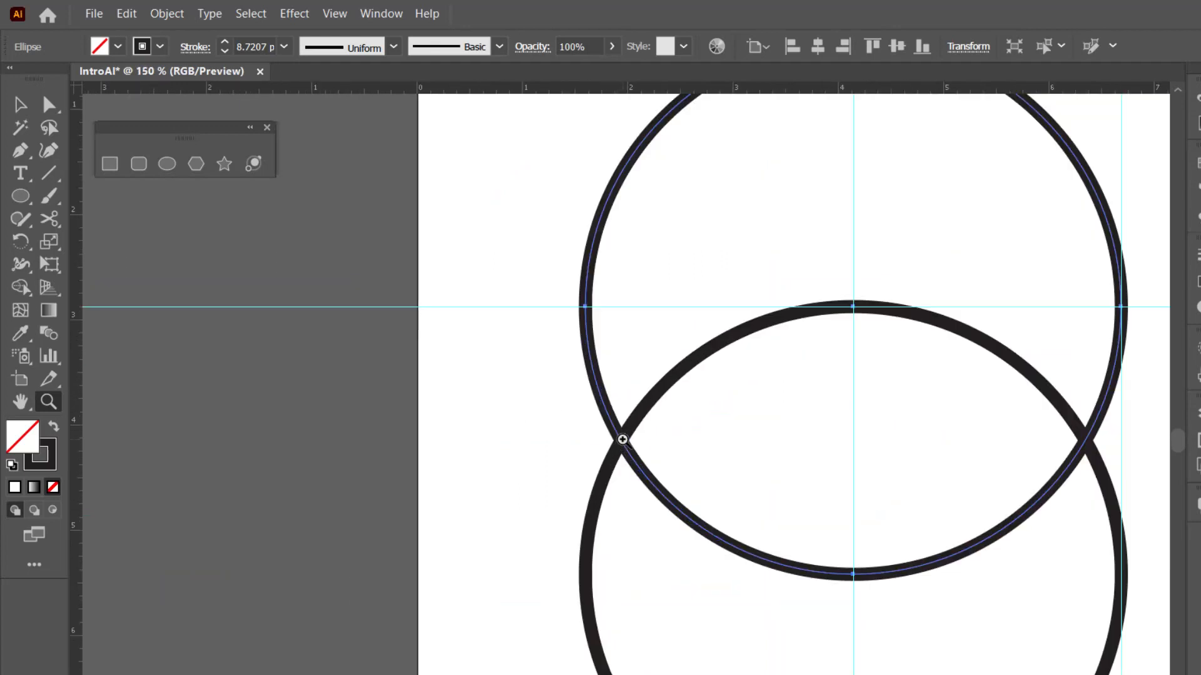
{"action": "left_click", "coordinate": [619, 446]}
{"action": "left_click", "coordinate": [620, 451]}
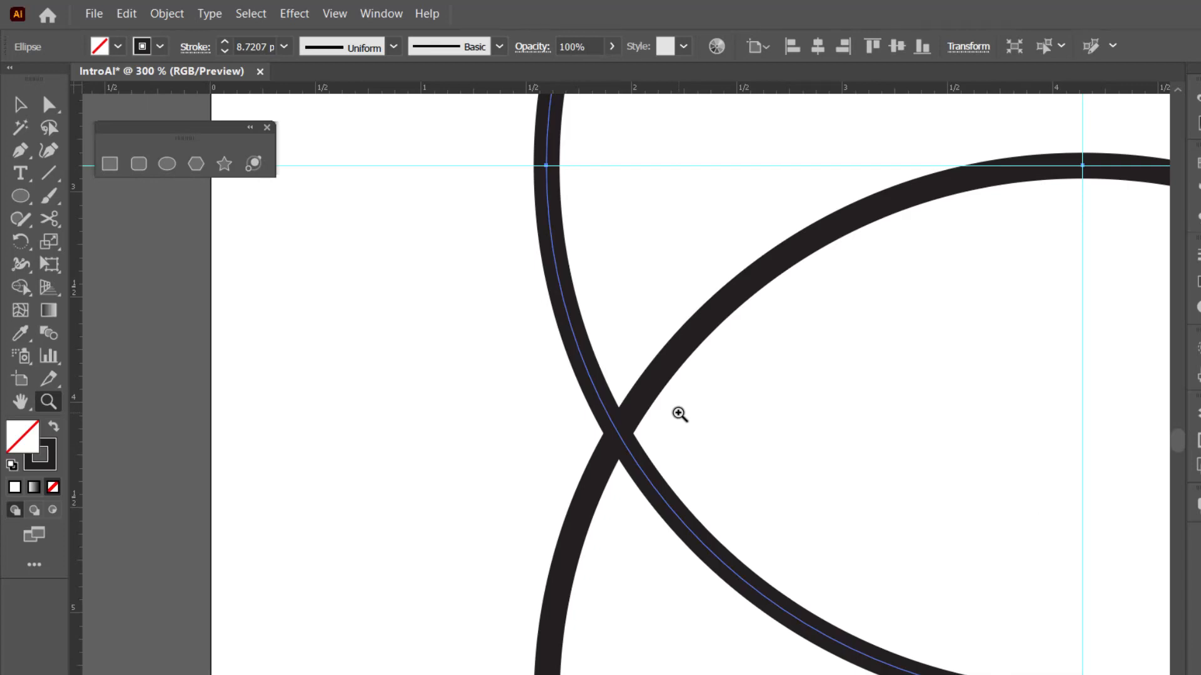
- Zoom in and out repeatedly around the selected circle's centre, between 66.67% and 800%
{"action": "key", "text": "ctrl+plus"}
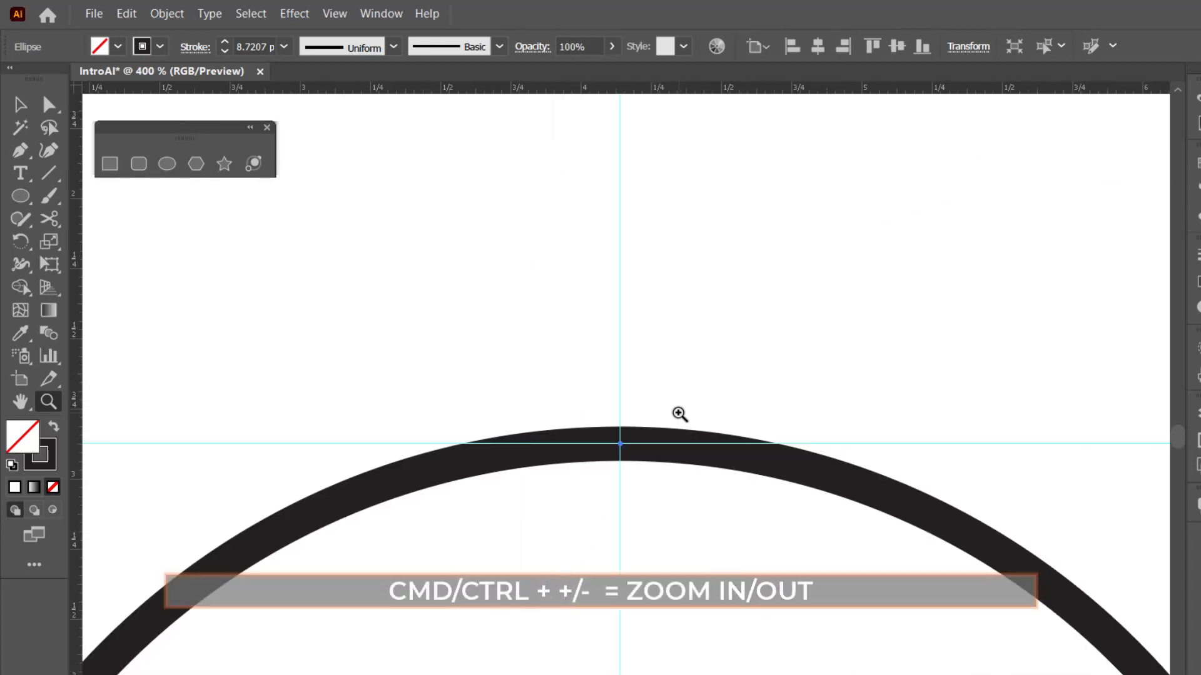
{"action": "key", "text": "ctrl+minus"}
{"action": "key", "text": "ctrl+minus"}
{"action": "key", "text": "ctrl+minus"}
{"action": "key", "text": "ctrl+plus"}
{"action": "key", "text": "ctrl+plus"}
{"action": "key", "text": "ctrl+plus"}
{"action": "key", "text": "ctrl+plus"}
{"action": "key", "text": "ctrl+minus"}
{"action": "key", "text": "ctrl+minus"}
{"action": "key", "text": "ctrl+minus"}
{"action": "key", "text": "ctrl+minus"}
{"action": "key", "text": "ctrl+minus"}
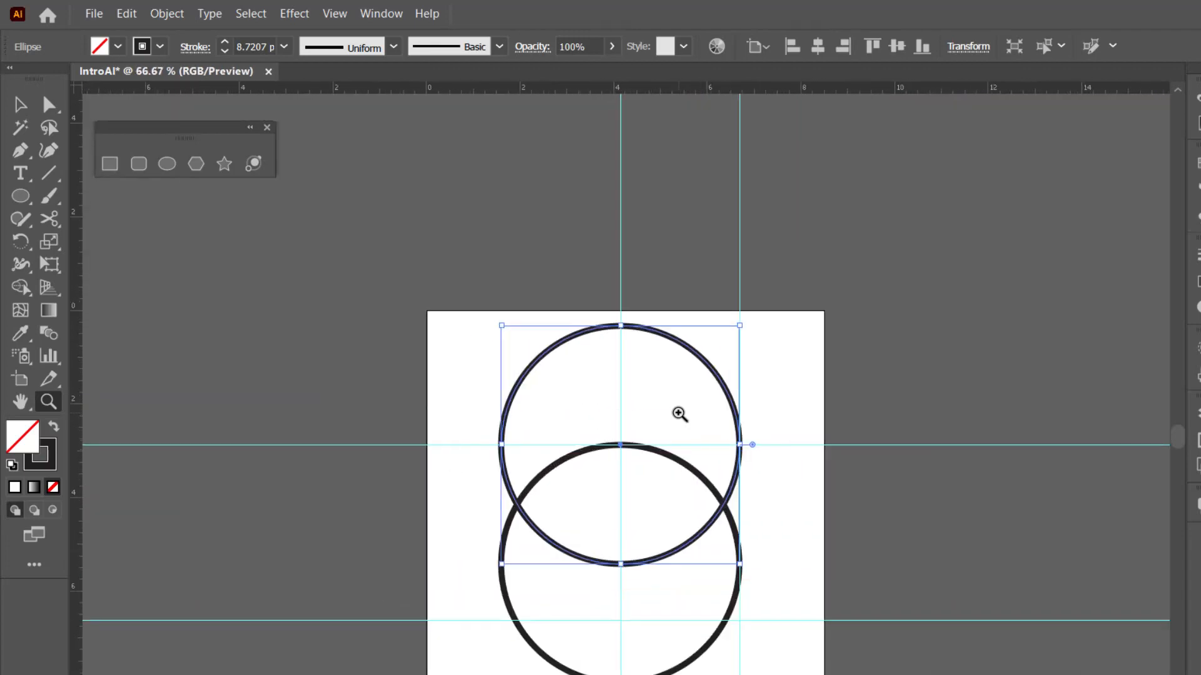
{"action": "key", "text": "ctrl+plus"}
{"action": "key", "text": "ctrl+minus"}
{"action": "key", "text": "ctrl+plus"}
{"action": "key", "text": "ctrl+minus"}
{"action": "key", "text": "ctrl+plus"}
{"action": "key", "text": "ctrl+plus"}
{"action": "key", "text": "ctrl+plus"}
{"action": "key", "text": "ctrl+plus"}
{"action": "key", "text": "ctrl+plus"}
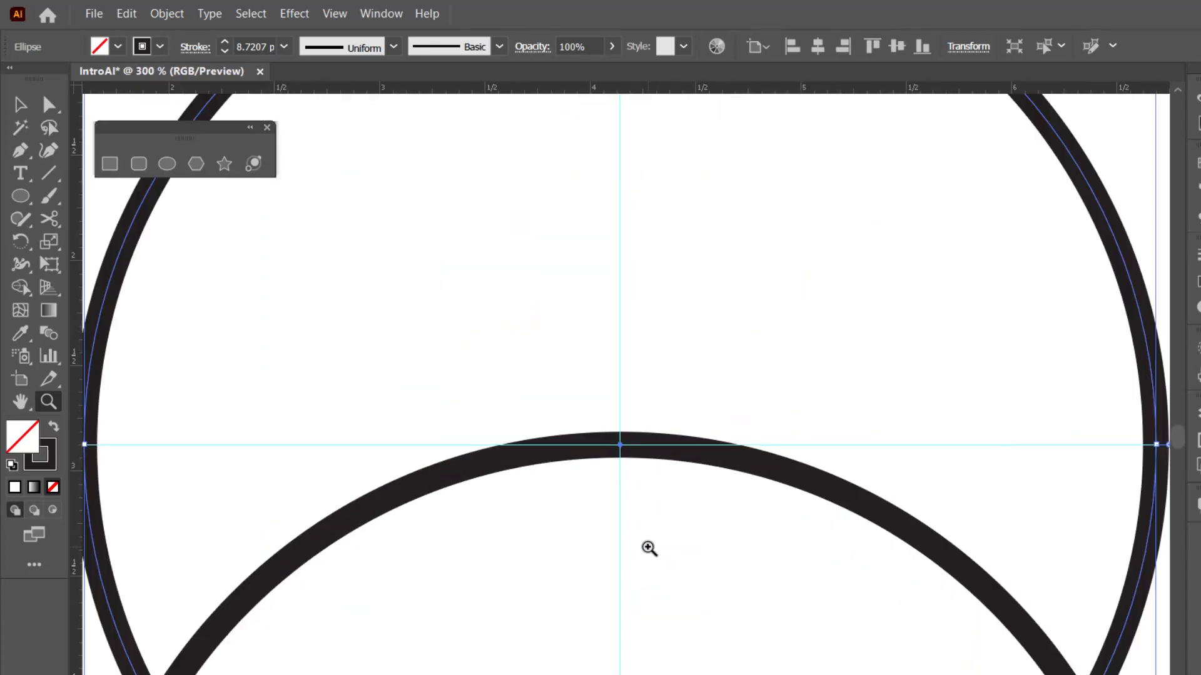
{"action": "key", "text": "ctrl+plus"}
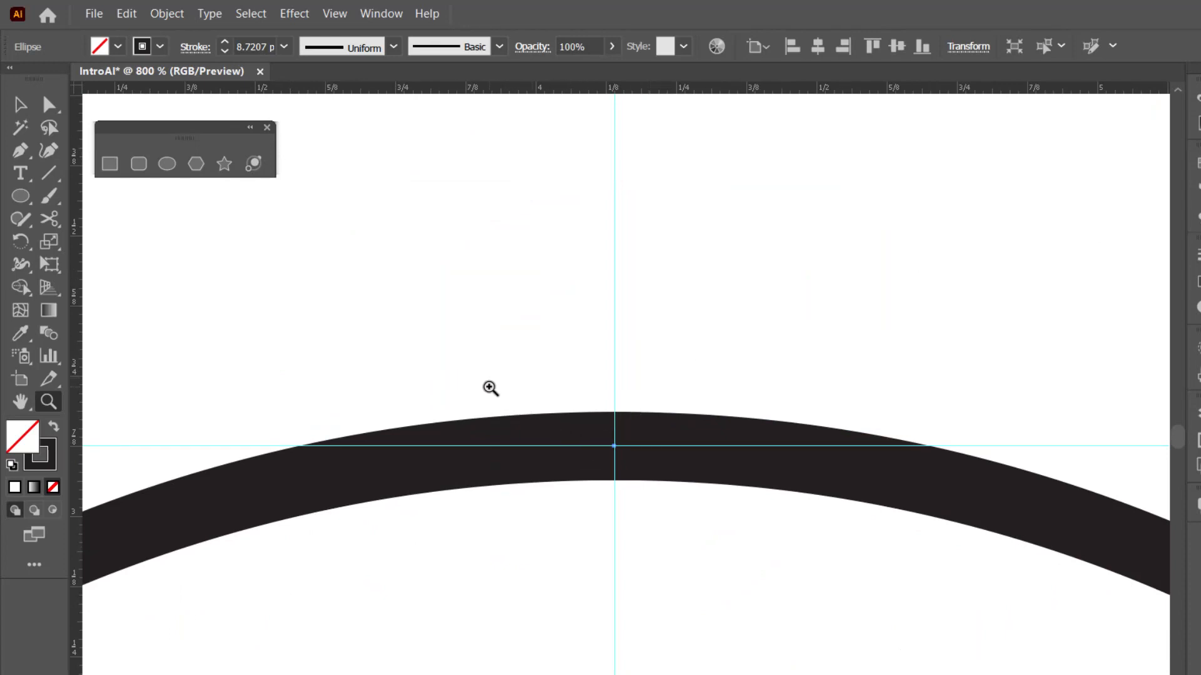
- Pan the magnified view to the circles' left crossing, zoom out and back in, and fit the whole artboard in view
{"action": "key", "text": "space"}
{"action": "left_click_drag", "start_coordinate": [247, 370], "coordinate": [880, 142]}
{"action": "left_click_drag", "start_coordinate": [836, 479], "coordinate": [457, 525]}
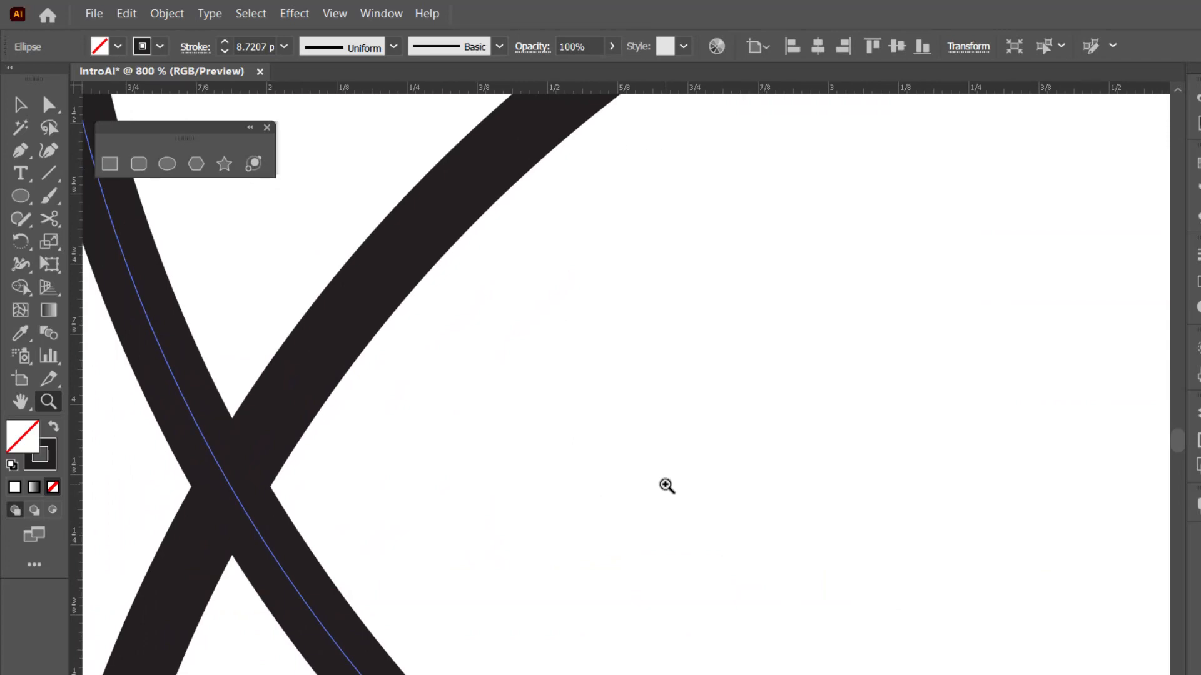
{"action": "key", "text": "ctrl+minus"}
{"action": "key", "text": "ctrl+minus"}
{"action": "key", "text": "ctrl+minus"}
{"action": "key", "text": "ctrl+minus"}
{"action": "key", "text": "ctrl+minus"}
{"action": "key", "text": "ctrl+minus"}
{"action": "key", "text": "ctrl+minus"}
{"action": "key", "text": "ctrl+minus"}
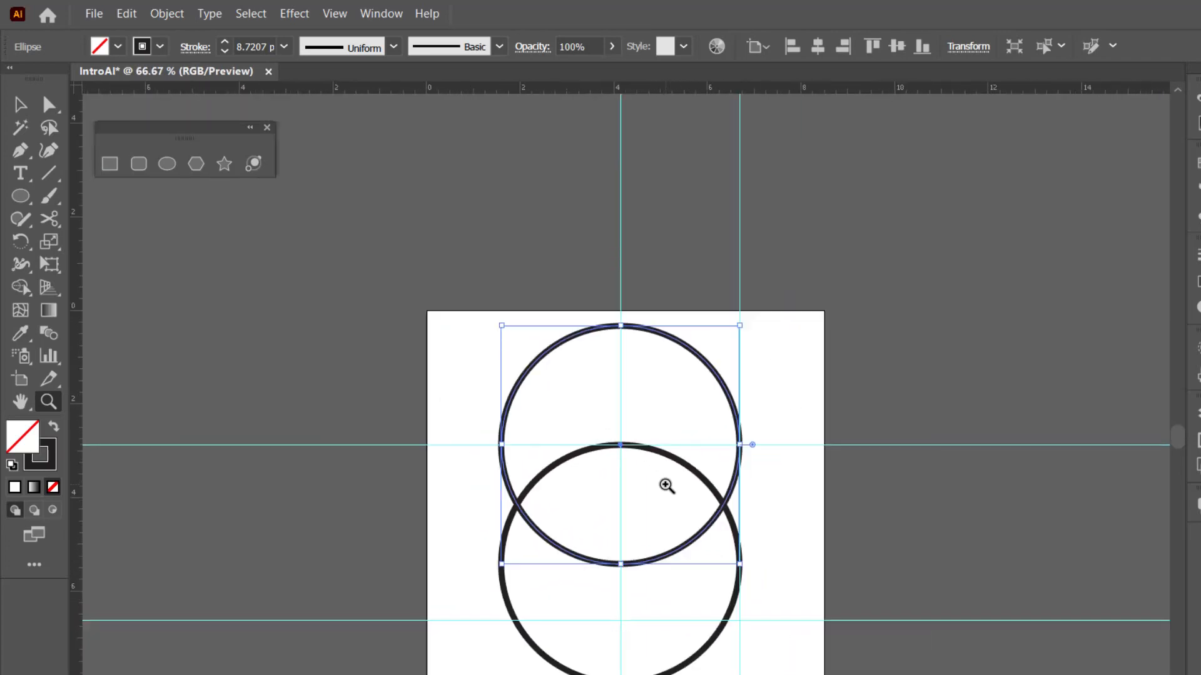
{"action": "key", "text": "ctrl+plus"}
{"action": "key", "text": "ctrl+plus"}
{"action": "key", "text": "ctrl+plus"}
{"action": "key", "text": "ctrl+plus"}
{"action": "key", "text": "ctrl+plus"}
{"action": "key", "text": "ctrl+plus"}
{"action": "key", "text": "ctrl+plus"}
{"action": "key", "text": "ctrl+plus"}
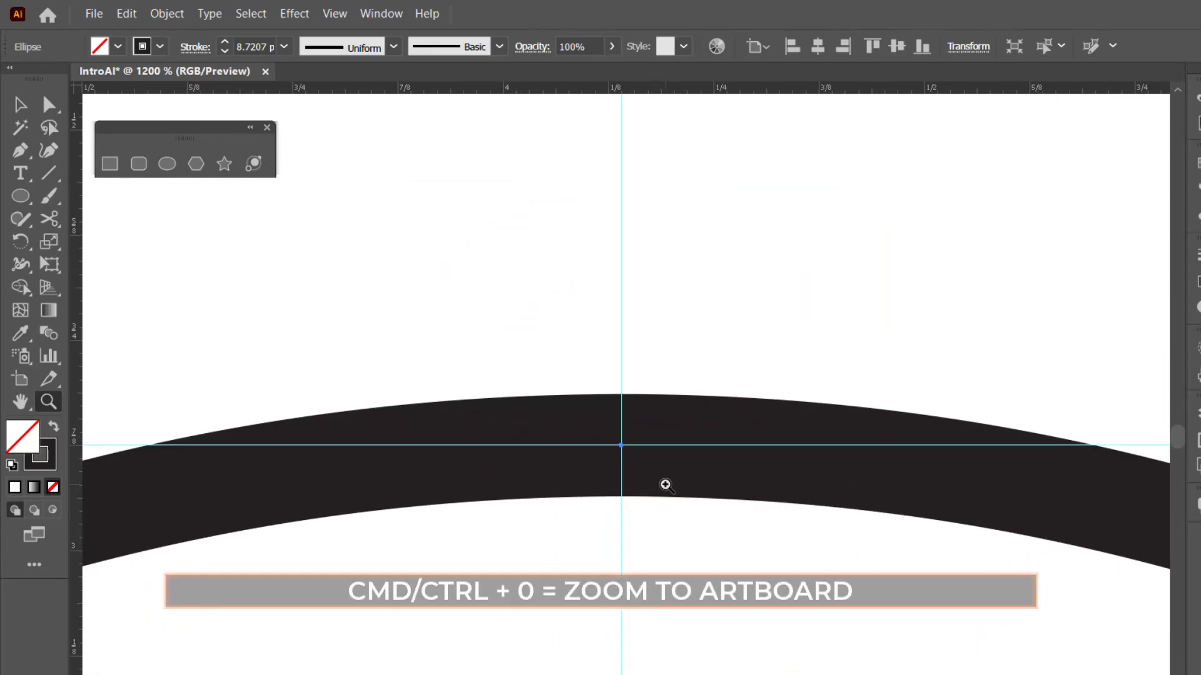
{"action": "key", "text": "ctrl+0"}
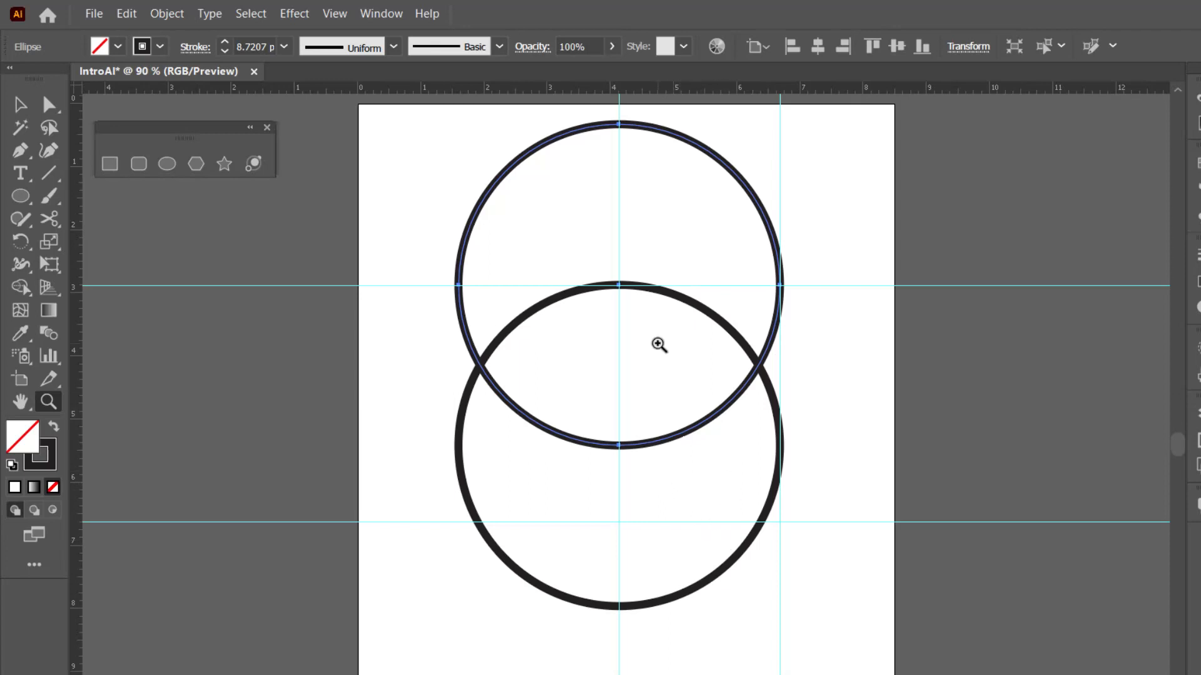
- Cut the upper circle with the Scissors tool at both points where it crosses the lower circle
{"action": "left_click", "coordinate": [483, 370]}
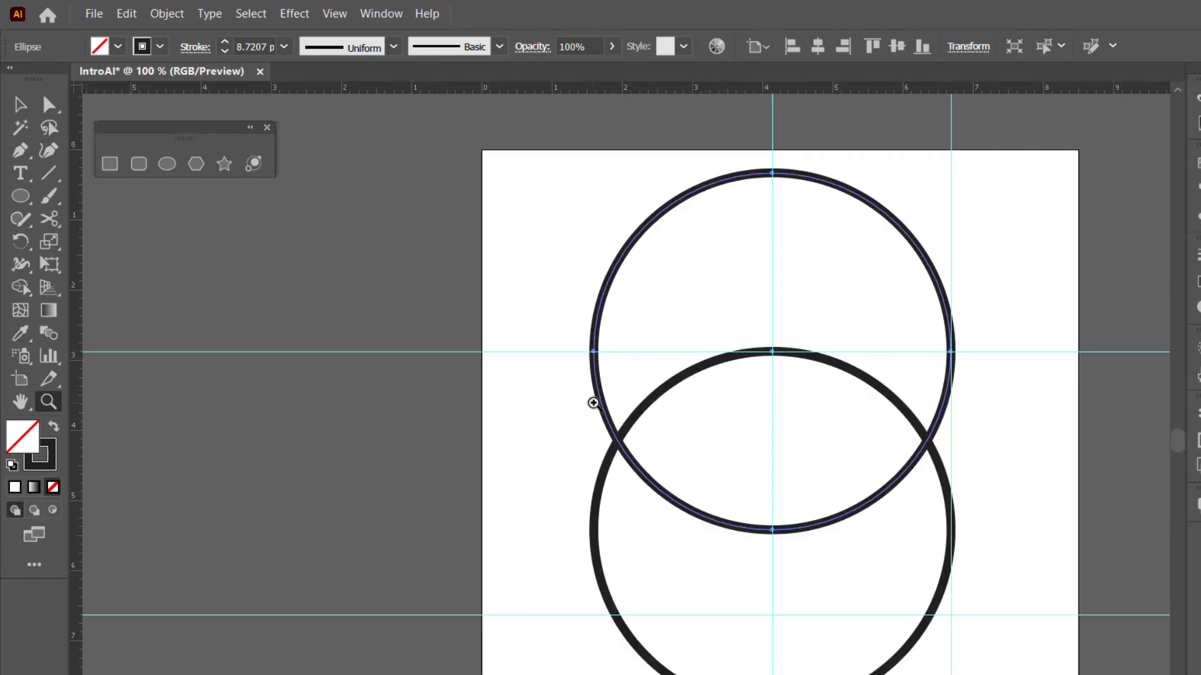
{"action": "left_click", "coordinate": [624, 450]}
{"action": "left_click", "coordinate": [618, 433]}
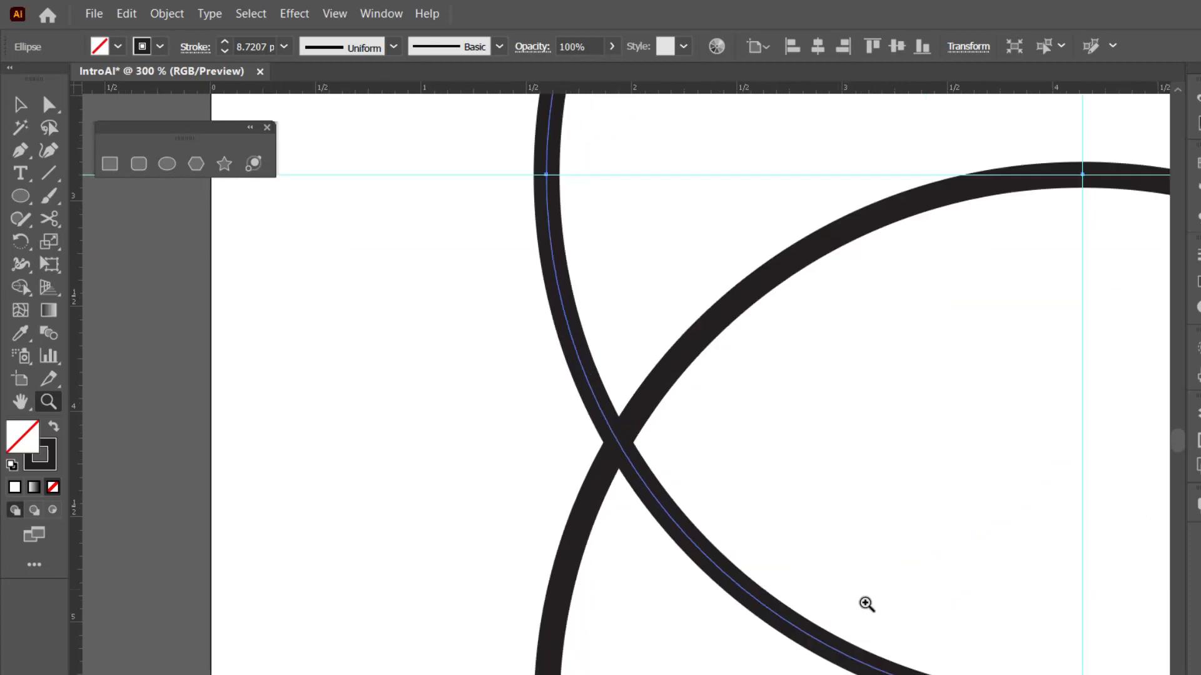
{"action": "left_click_drag", "start_coordinate": [971, 477], "coordinate": [542, 467]}
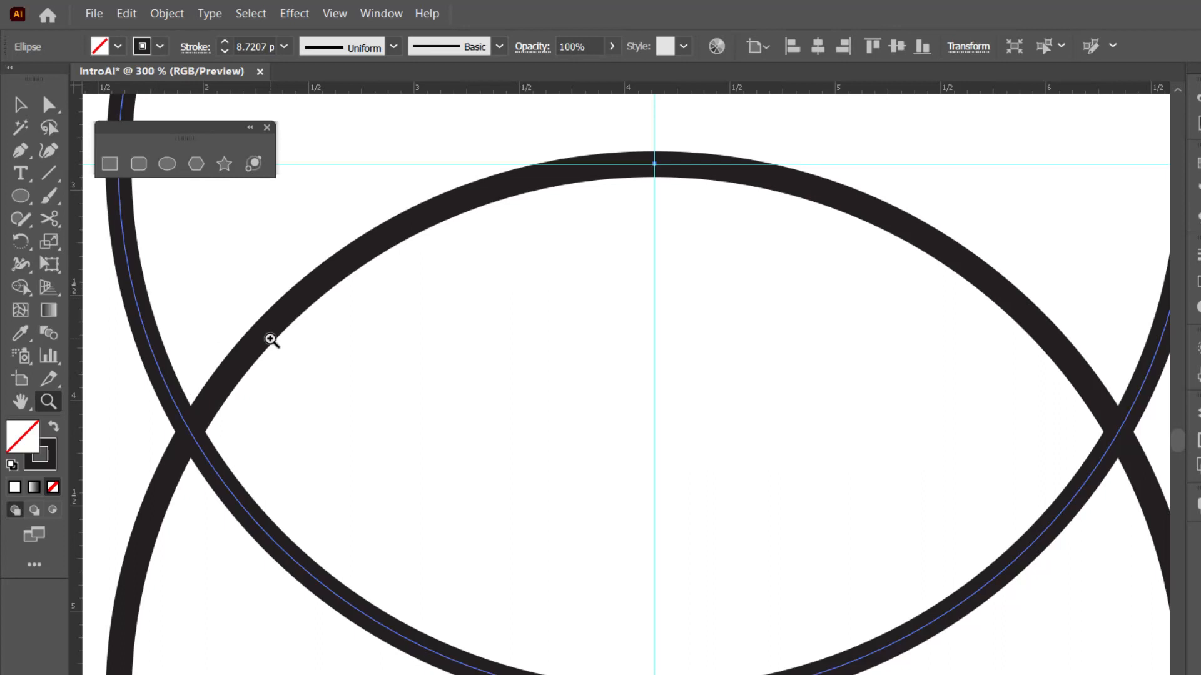
{"action": "key", "text": "c"}
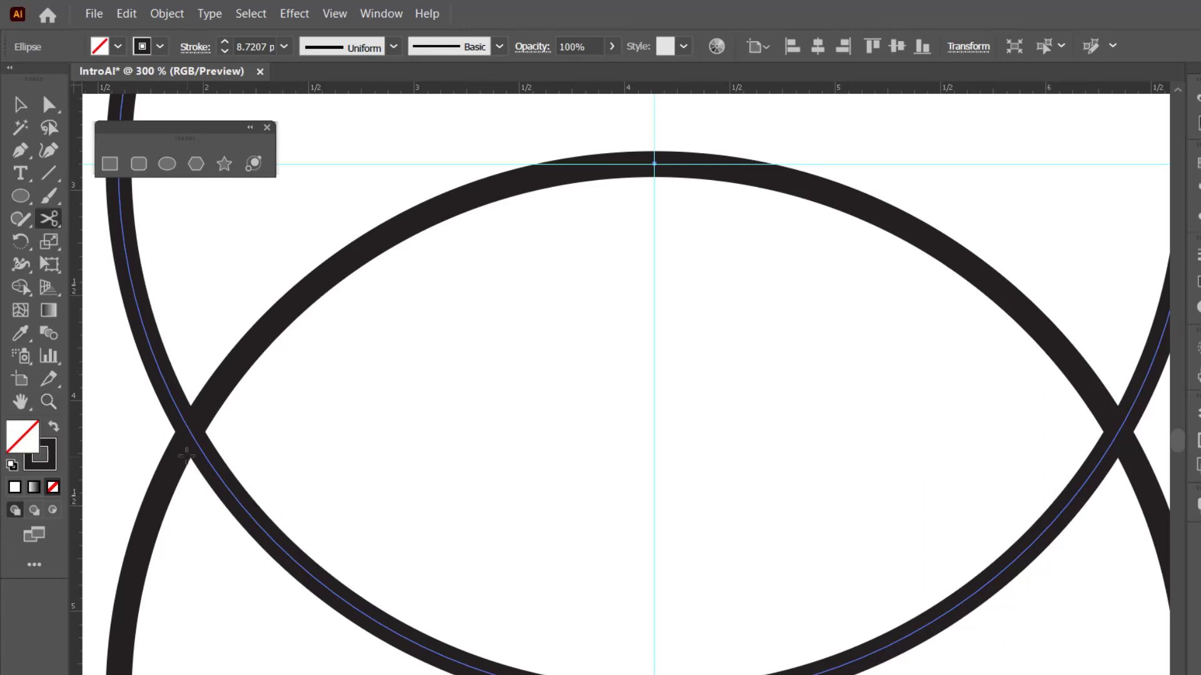
{"action": "left_click", "coordinate": [189, 430]}
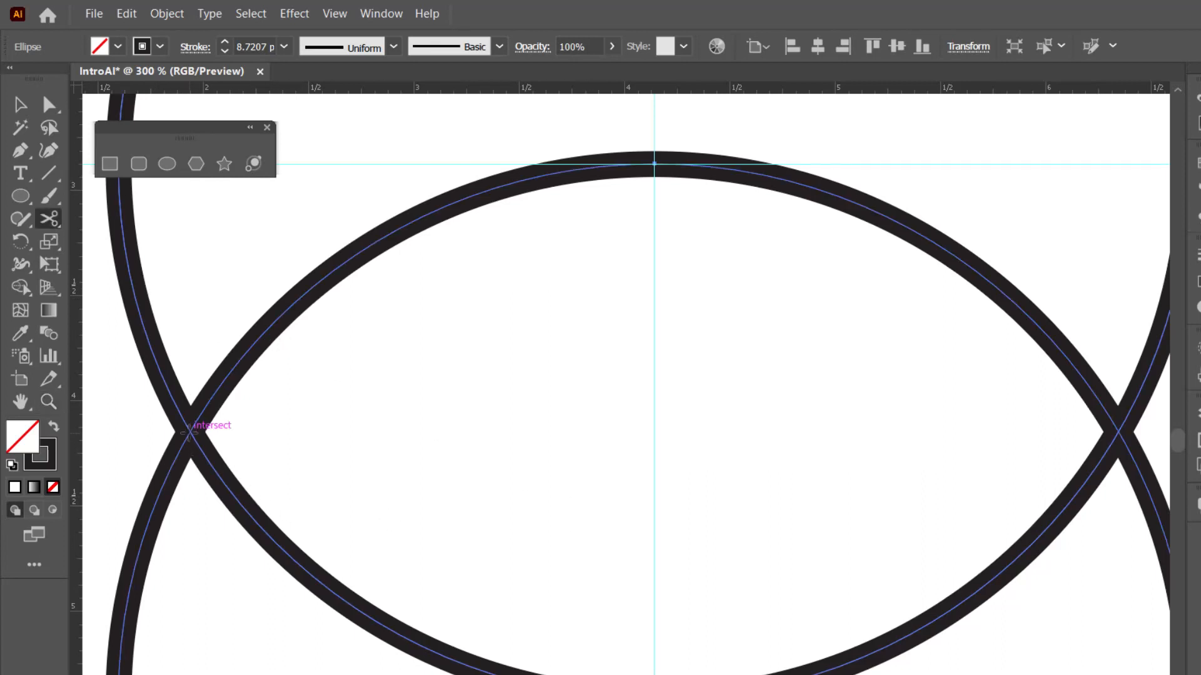
{"action": "left_click", "coordinate": [188, 432]}
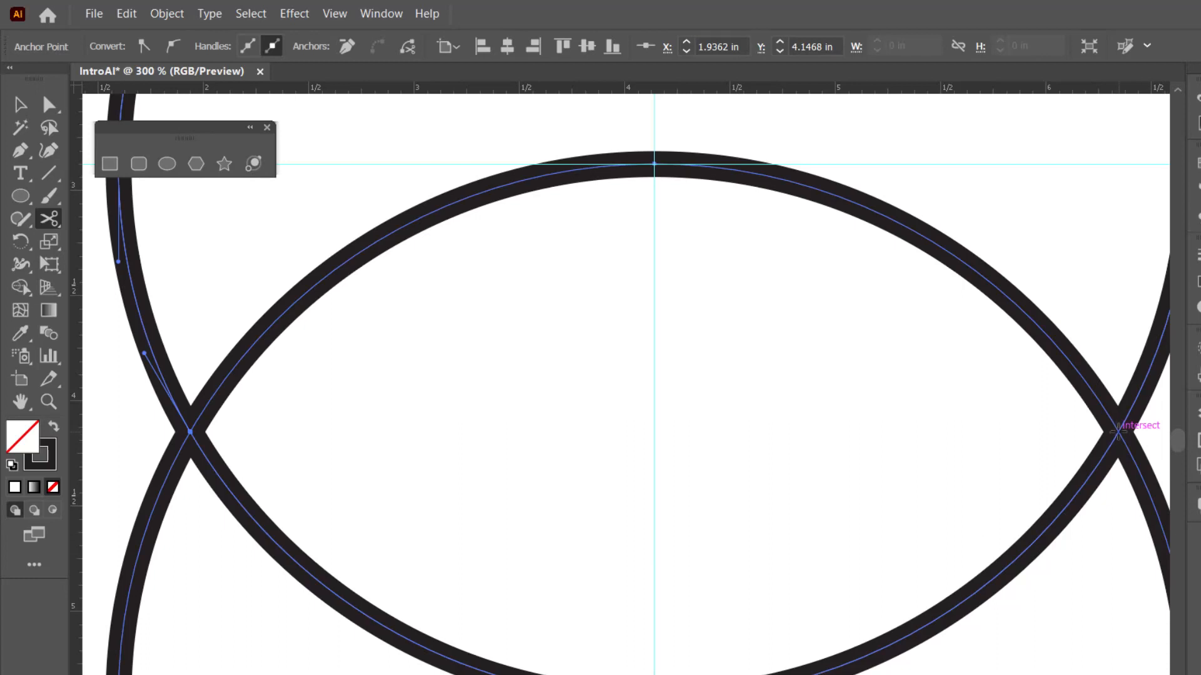
{"action": "left_click", "coordinate": [1117, 431]}
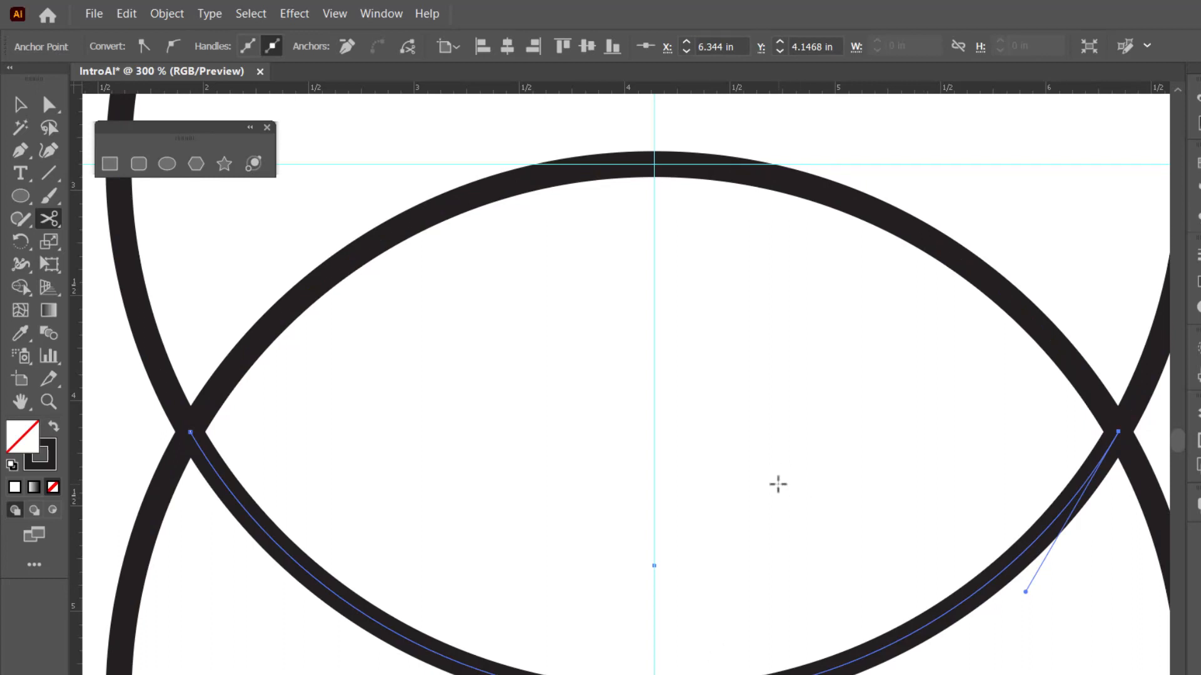
- Select the upper circle's severed bottom arc, which lies inside the lower circle, and delete it
{"action": "key", "text": "ctrl"}
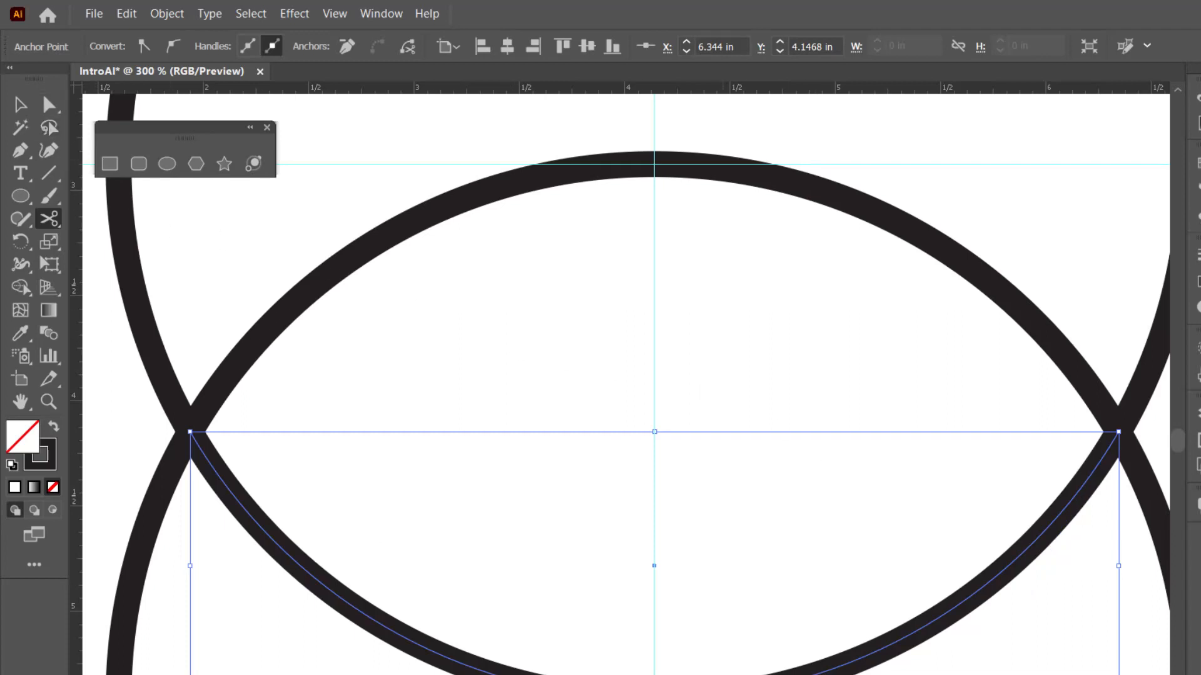
{"action": "left_click", "coordinate": [829, 673], "text": "ctrl"}
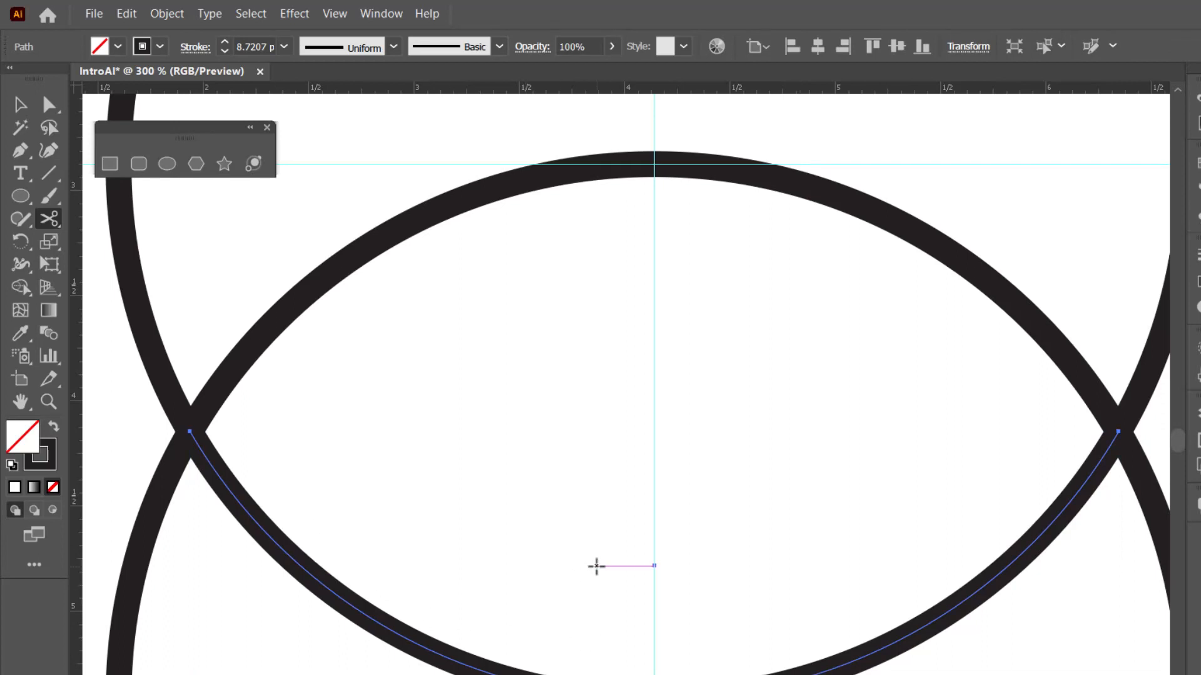
{"action": "key", "text": "Delete"}
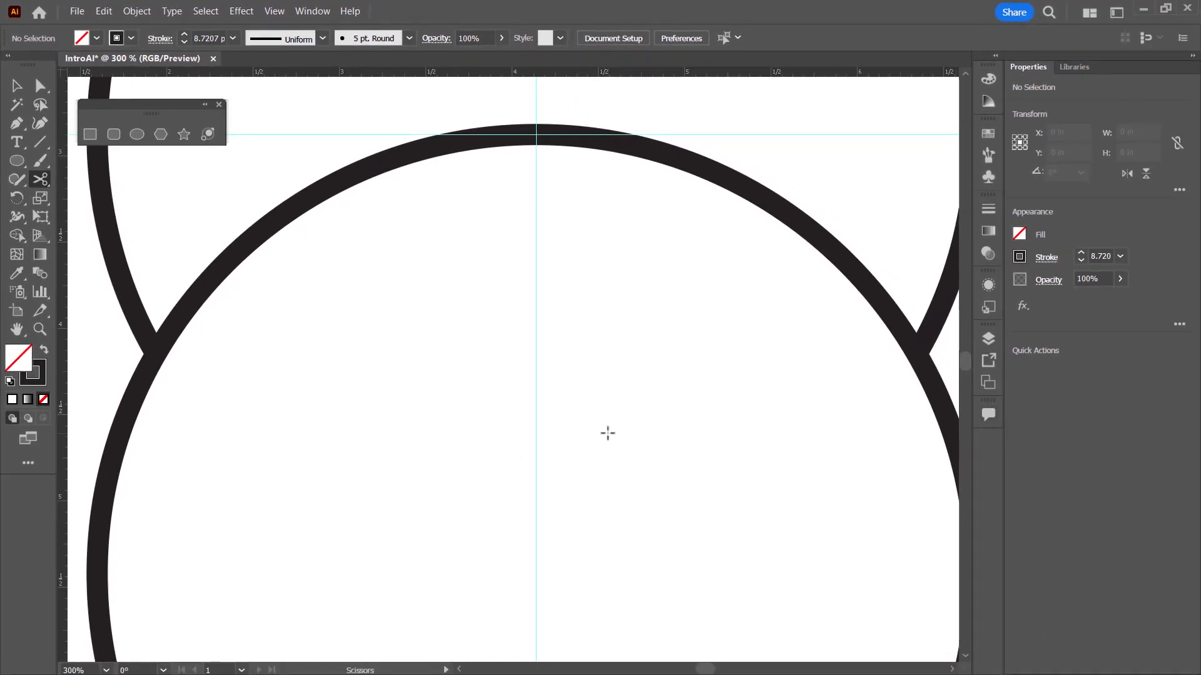
- Select the lower circle and cut it with the Scissors tool at both points where the upper arc's ends meet it
{"action": "key", "text": "ctrl+minus"}
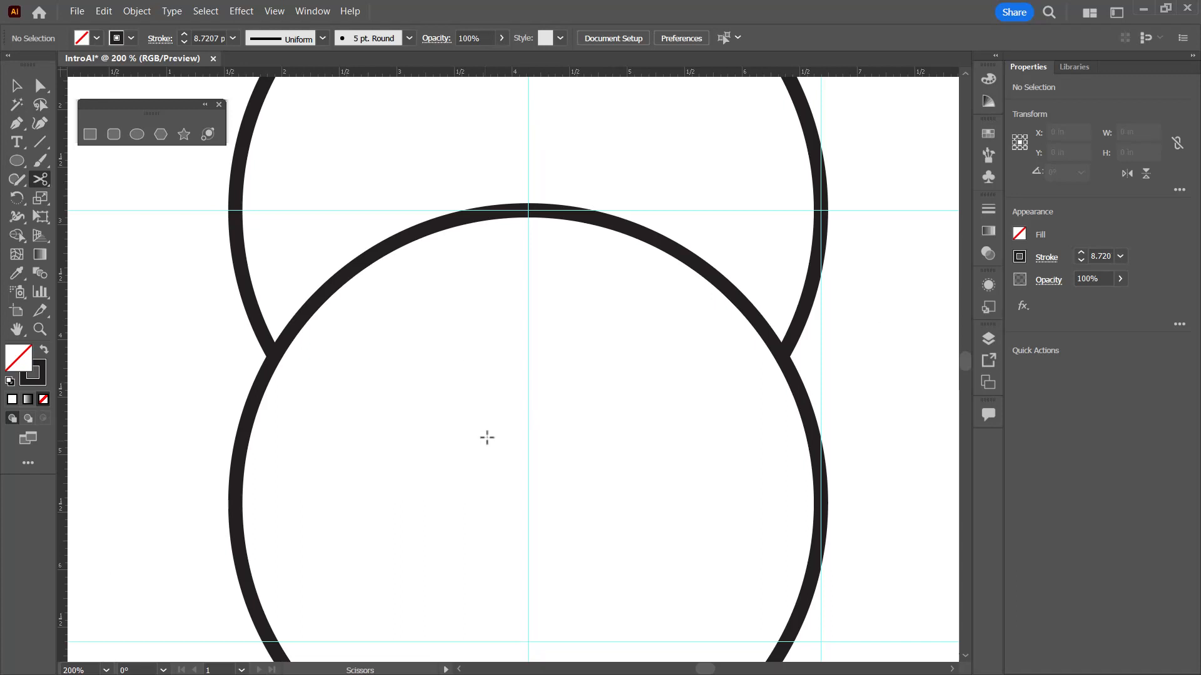
{"action": "key", "text": "v"}
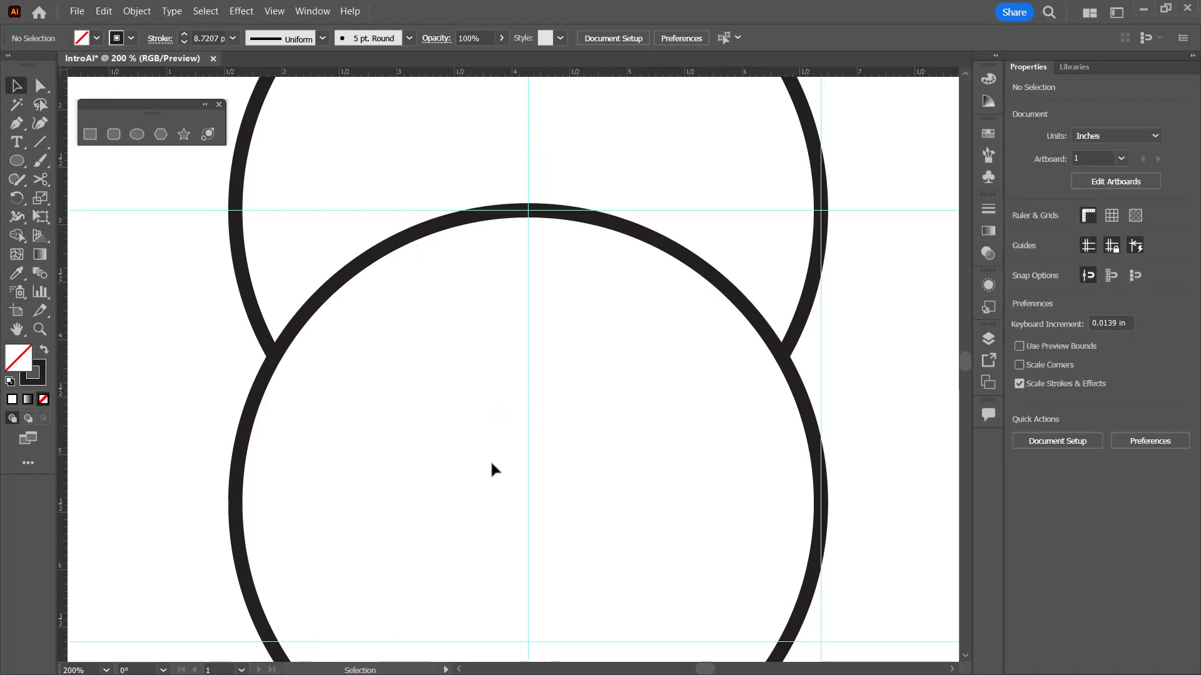
{"action": "left_click", "coordinate": [347, 272]}
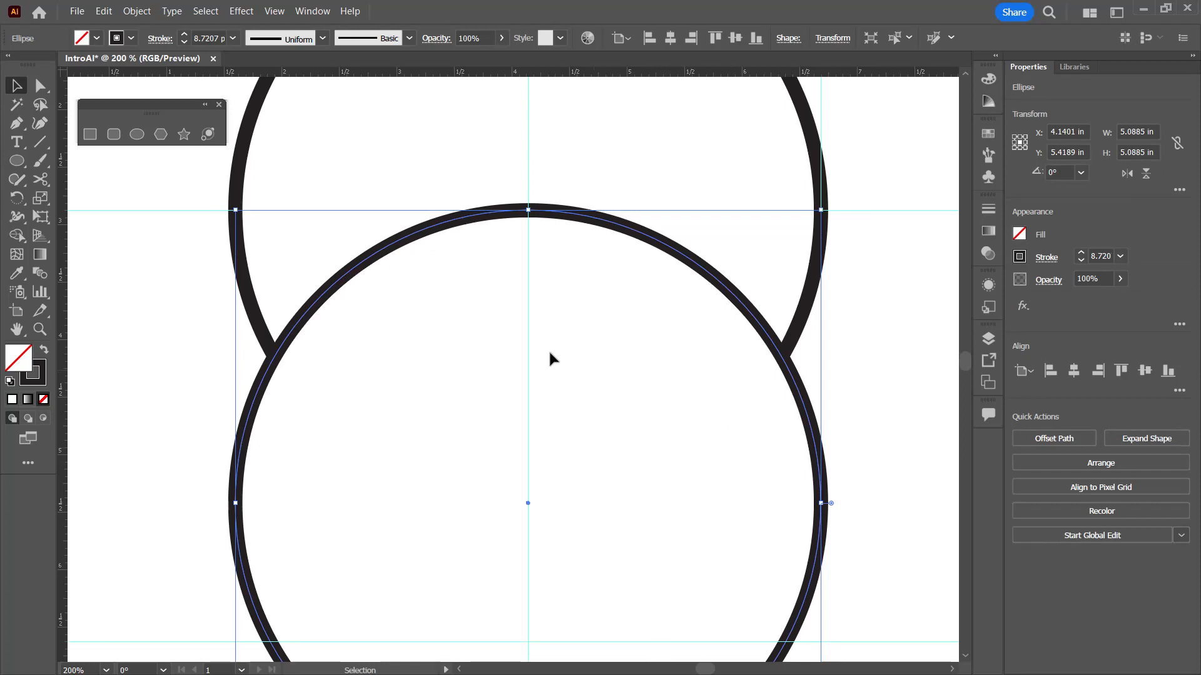
{"action": "left_click", "coordinate": [40, 180]}
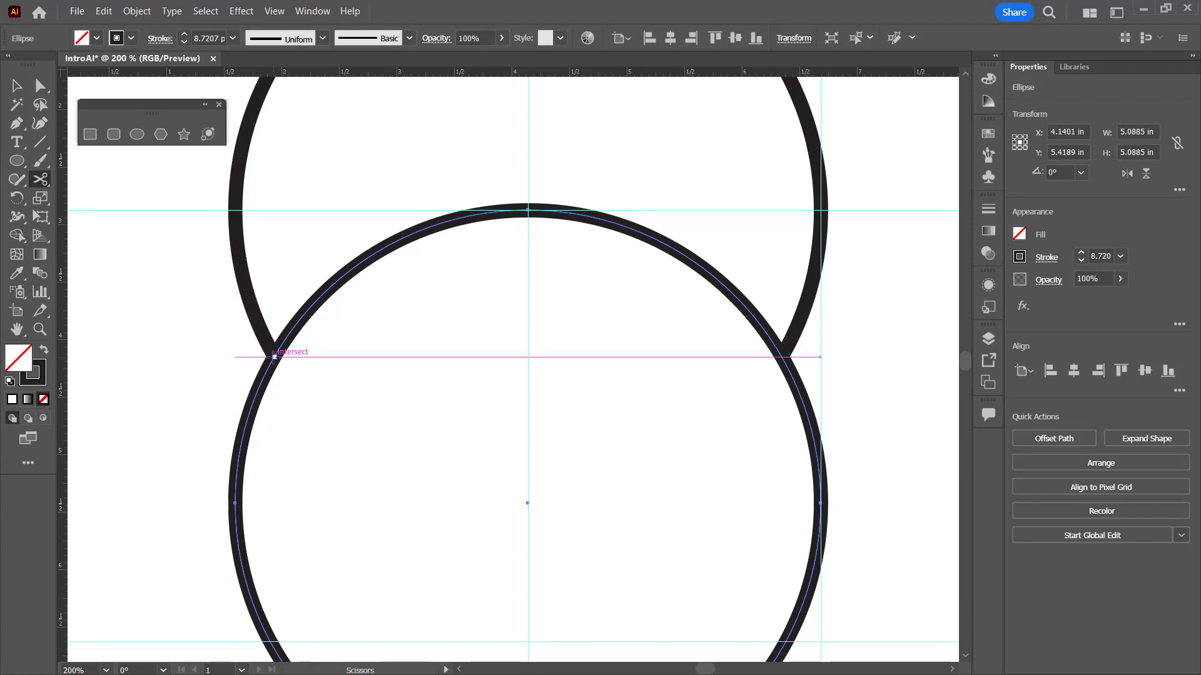
{"action": "left_click", "coordinate": [274, 356]}
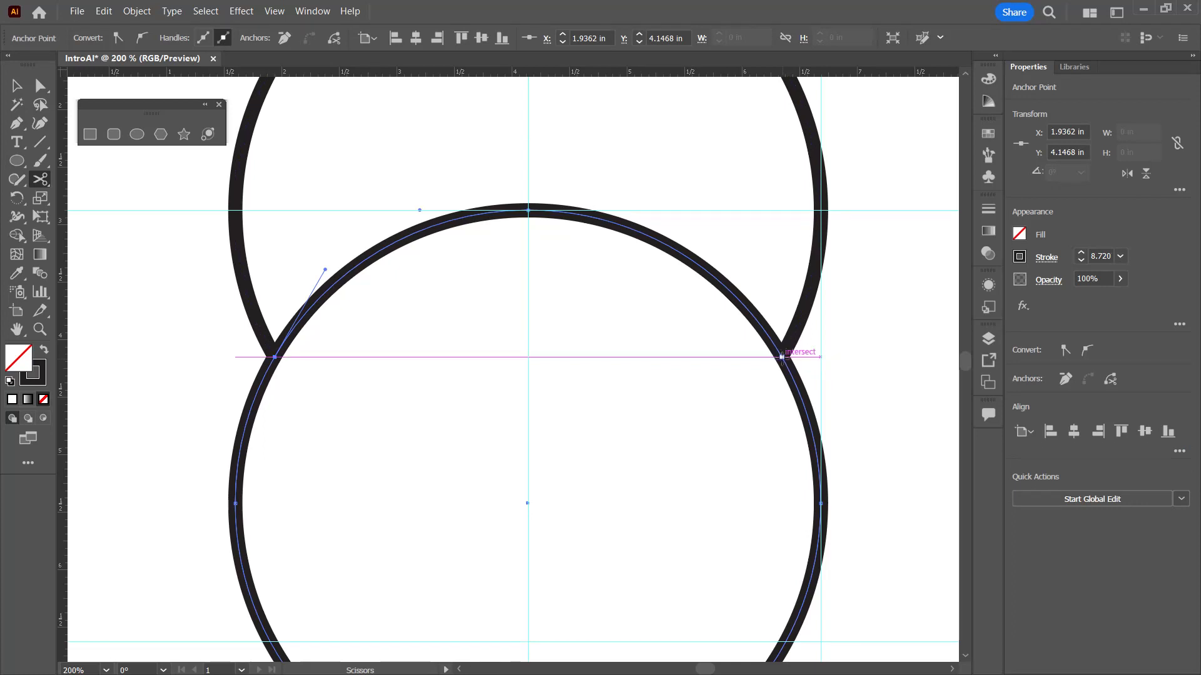
{"action": "left_click", "coordinate": [781, 356]}
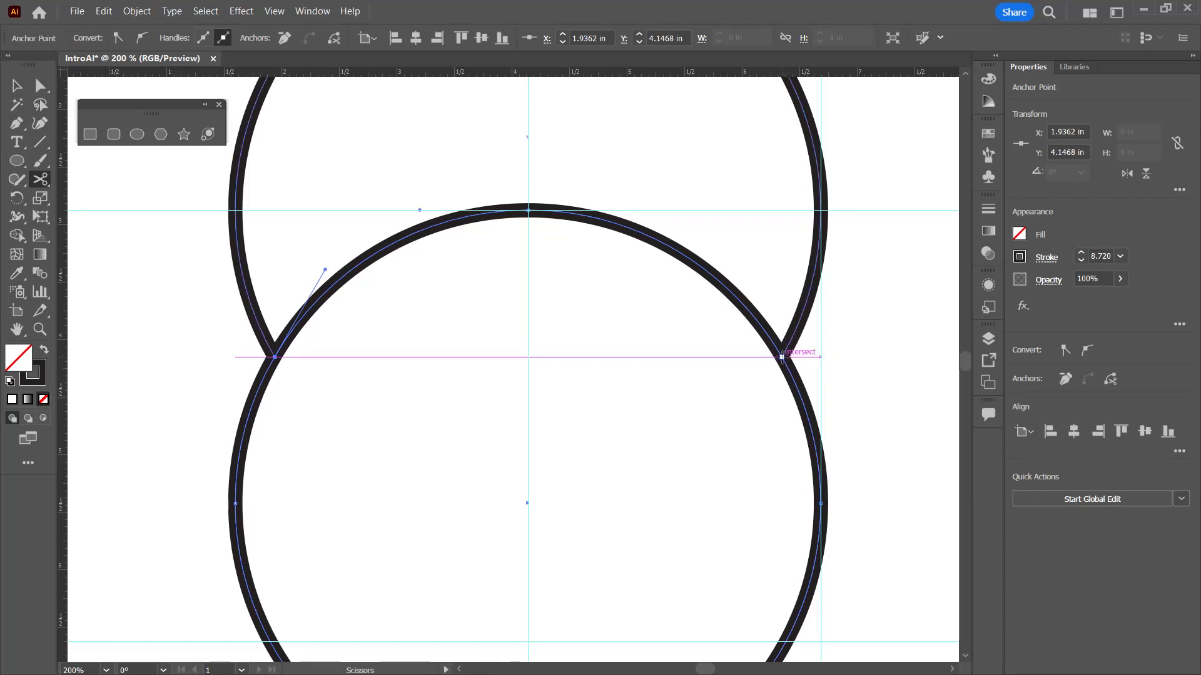
{"action": "left_click", "coordinate": [782, 356]}
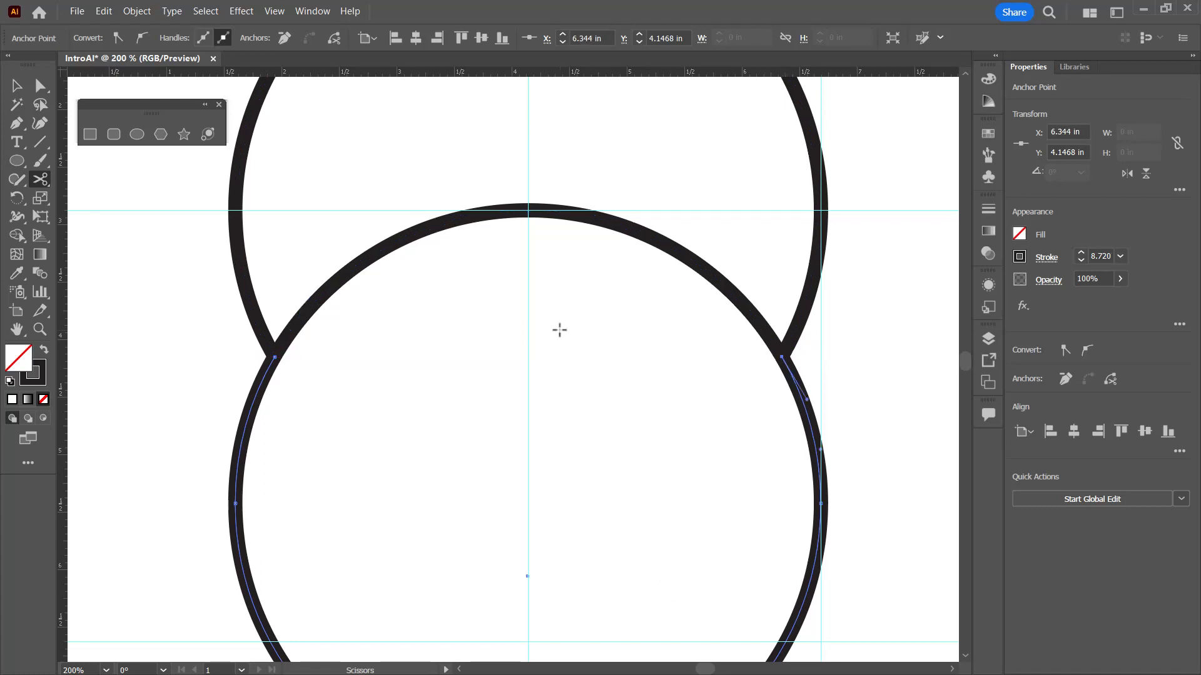
- Delete the severed lower part of the bottom circle, leaving a crescent outline, and return to the Selection tool
{"action": "key", "text": "v"}
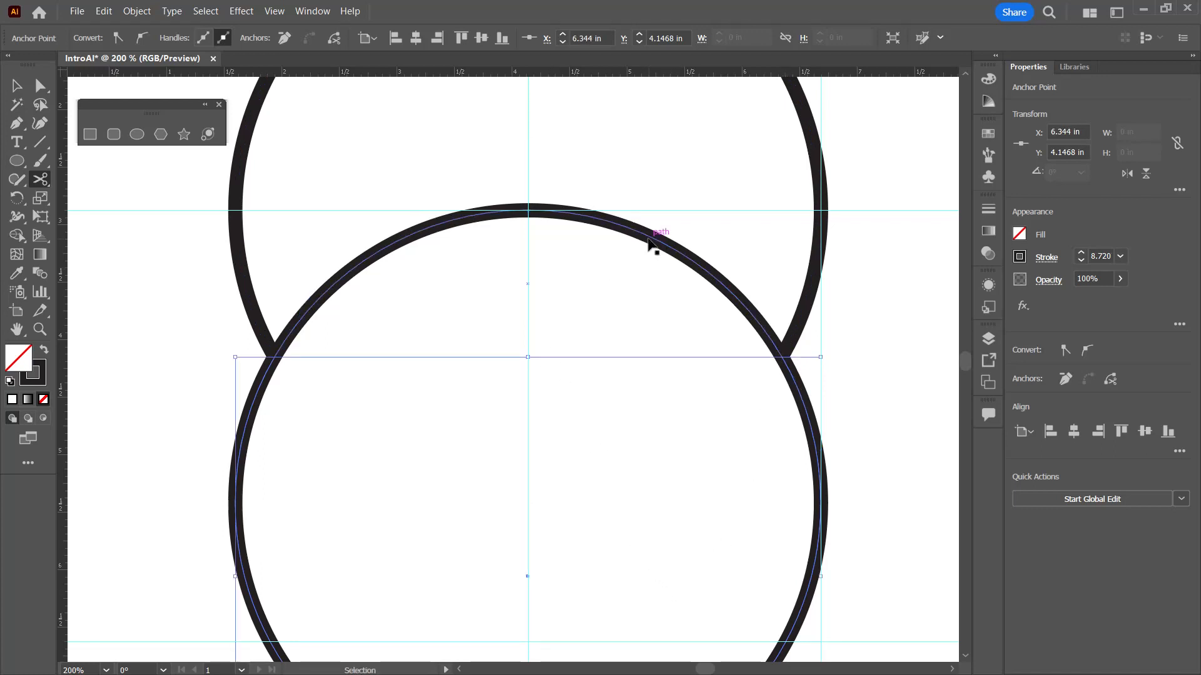
{"action": "left_click", "coordinate": [823, 455]}
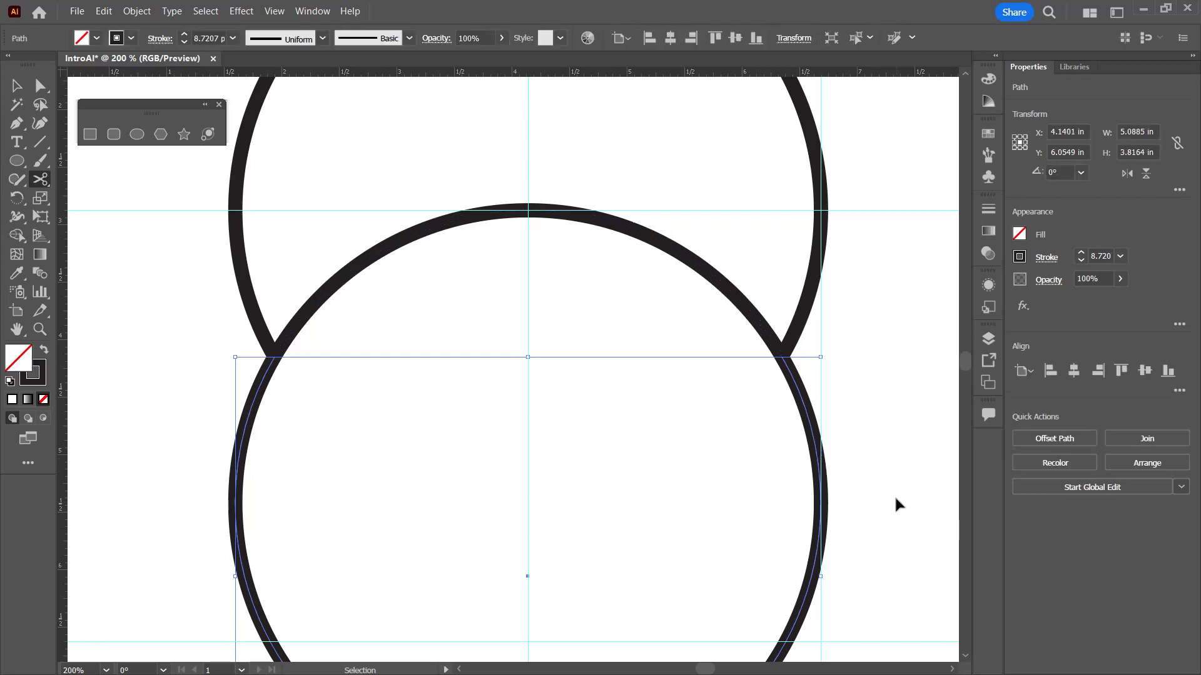
{"action": "key", "text": "c"}
{"action": "key", "text": "Delete"}
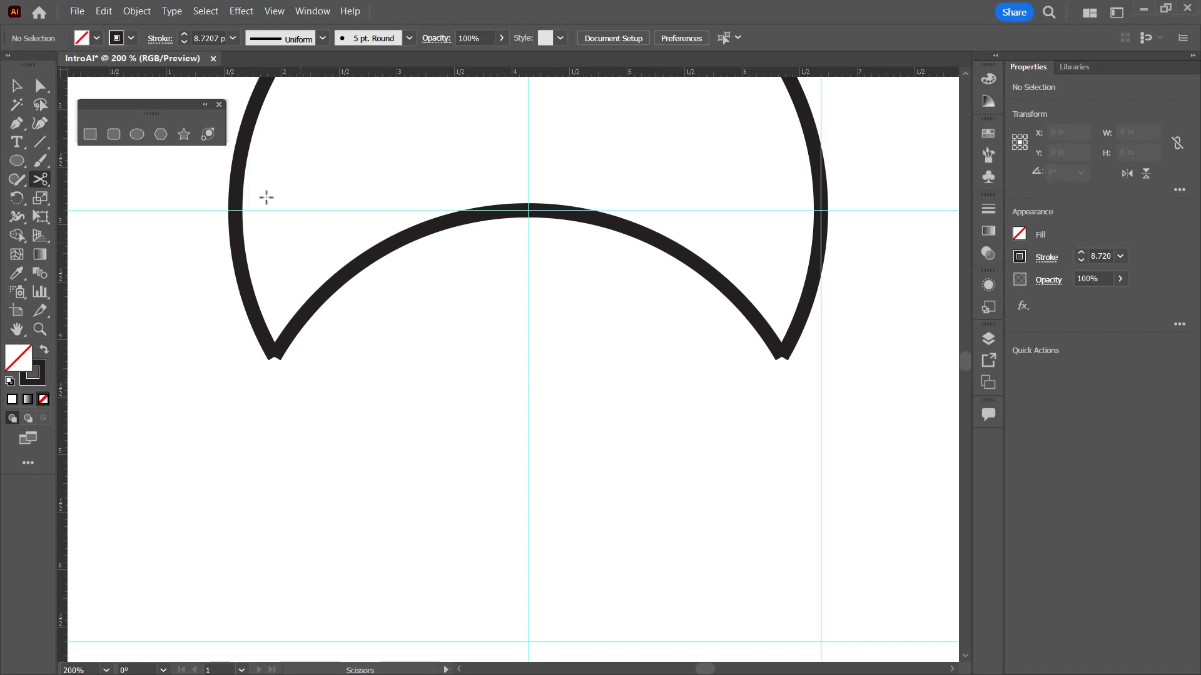
{"action": "left_click", "coordinate": [16, 87]}
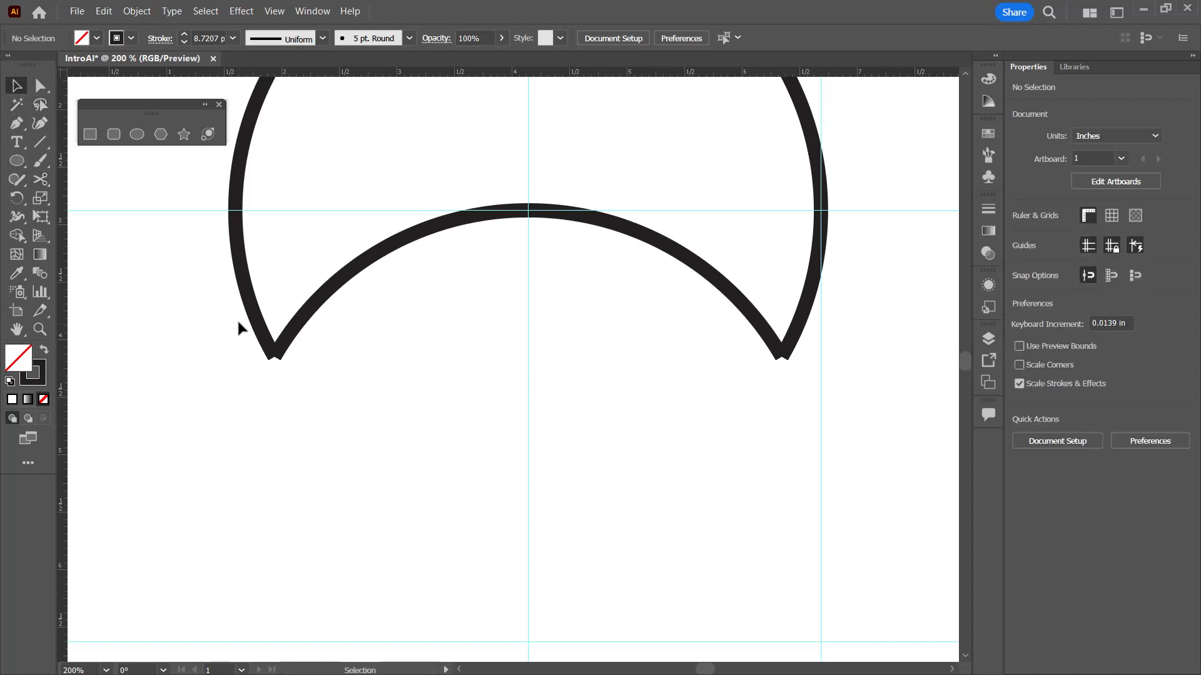
- Select both arcs of the crescent and join their endpoints into one closed path
{"action": "left_click_drag", "start_coordinate": [220, 317], "coordinate": [365, 409]}
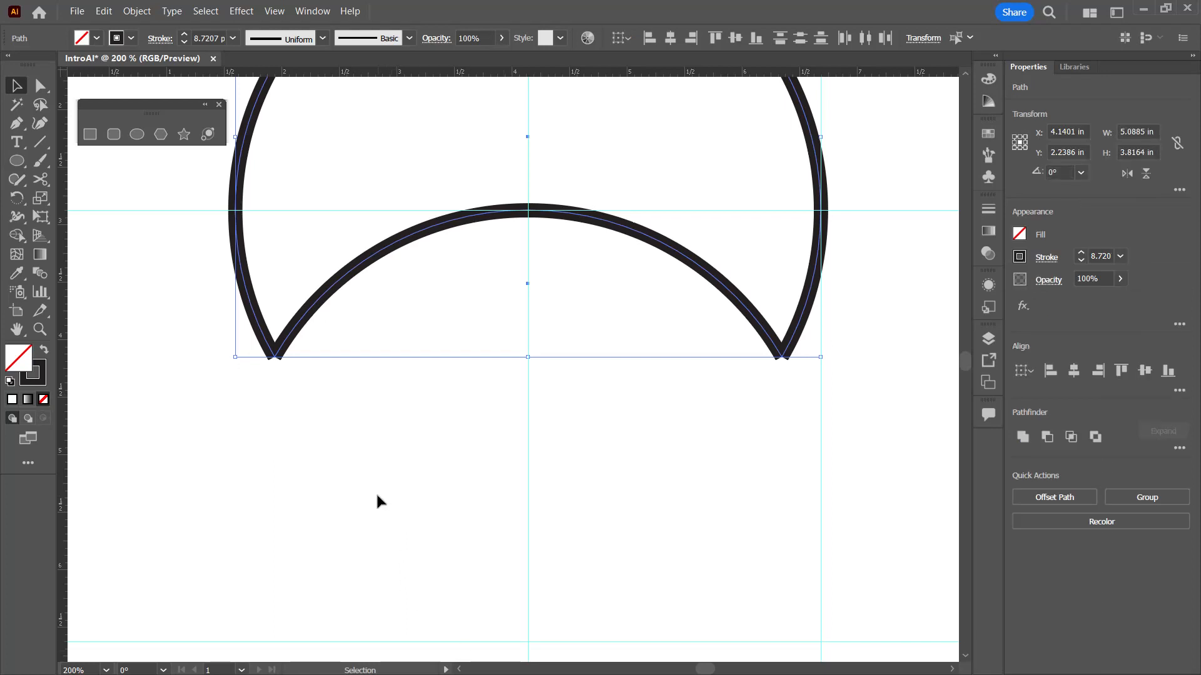
{"action": "key", "text": "ctrl"}
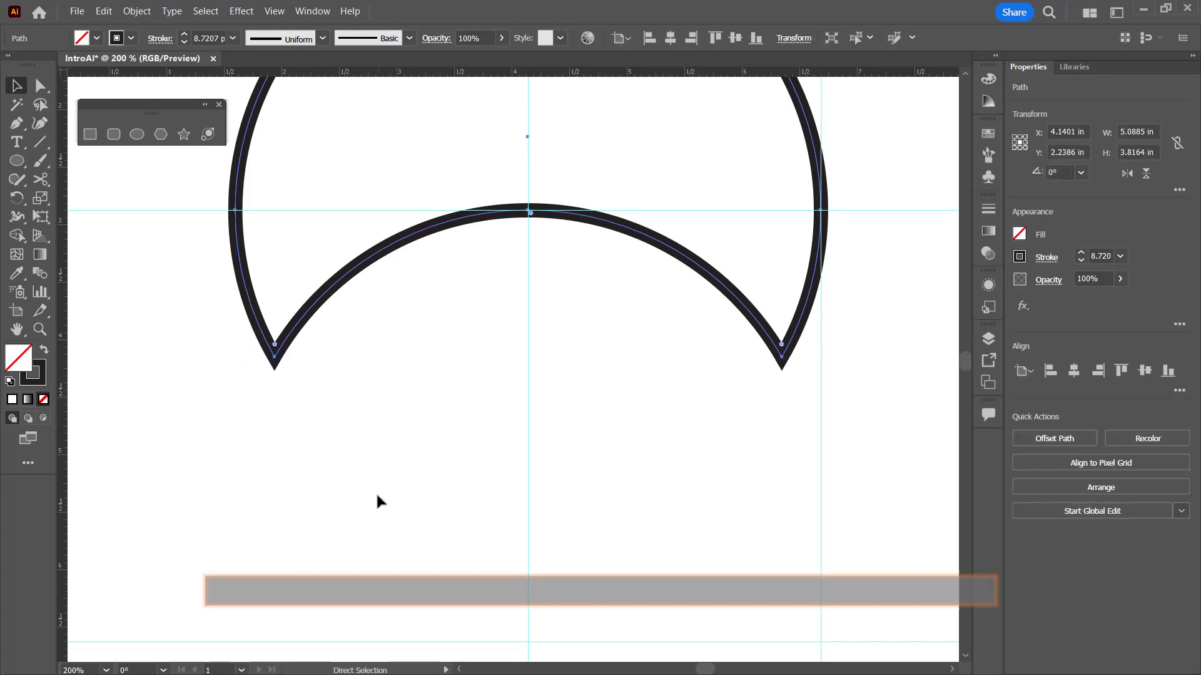
{"action": "key", "text": "ctrl+j"}
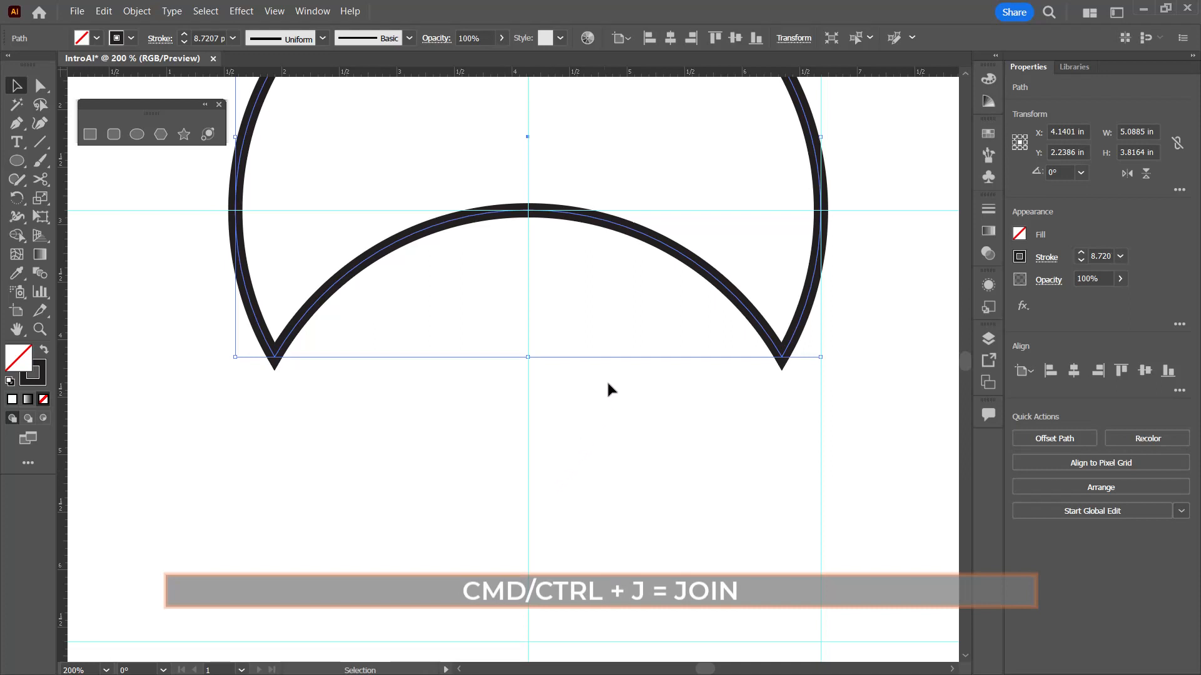
{"action": "scroll", "coordinate": [613, 381], "scroll_direction": "up", "scroll_amount": 5}
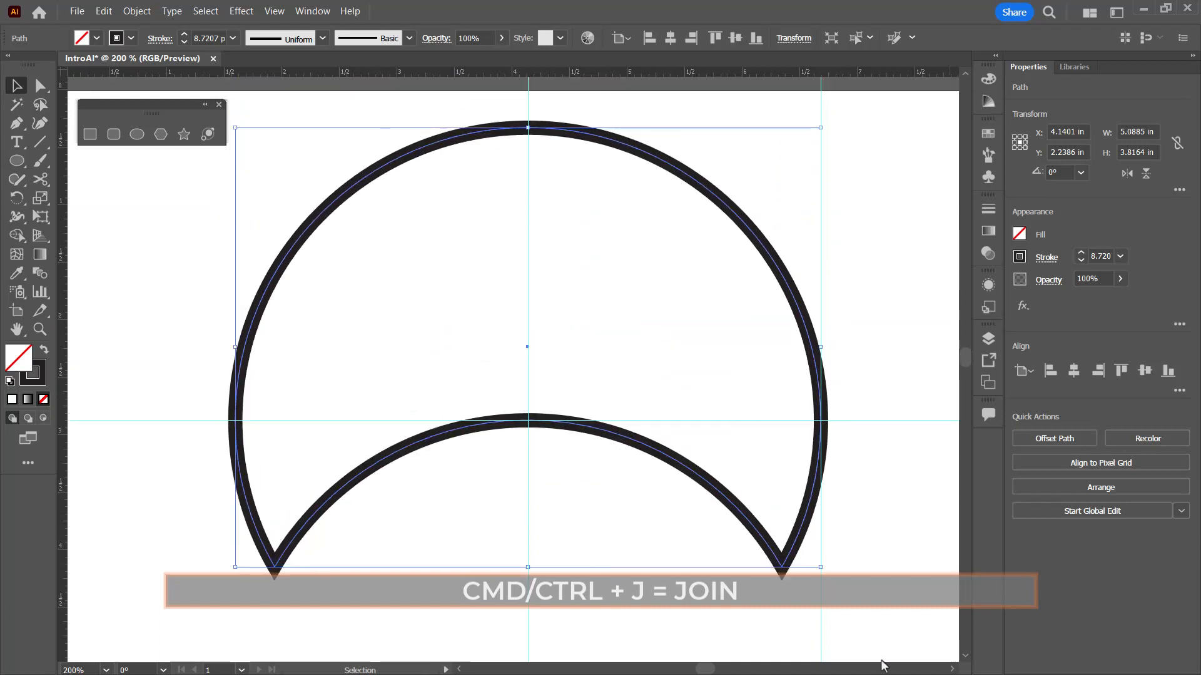
- Move the joined crescent slightly down and to the right as a test, and undo the move
{"action": "left_click", "coordinate": [343, 314]}
{"action": "mouse_move", "coordinate": [326, 216]}
{"action": "left_mouse_down"}
{"action": "mouse_move", "coordinate": [287, 300]}
{"action": "mouse_move", "coordinate": [315, 225]}
{"action": "mouse_move", "coordinate": [338, 236]}
{"action": "left_mouse_up"}
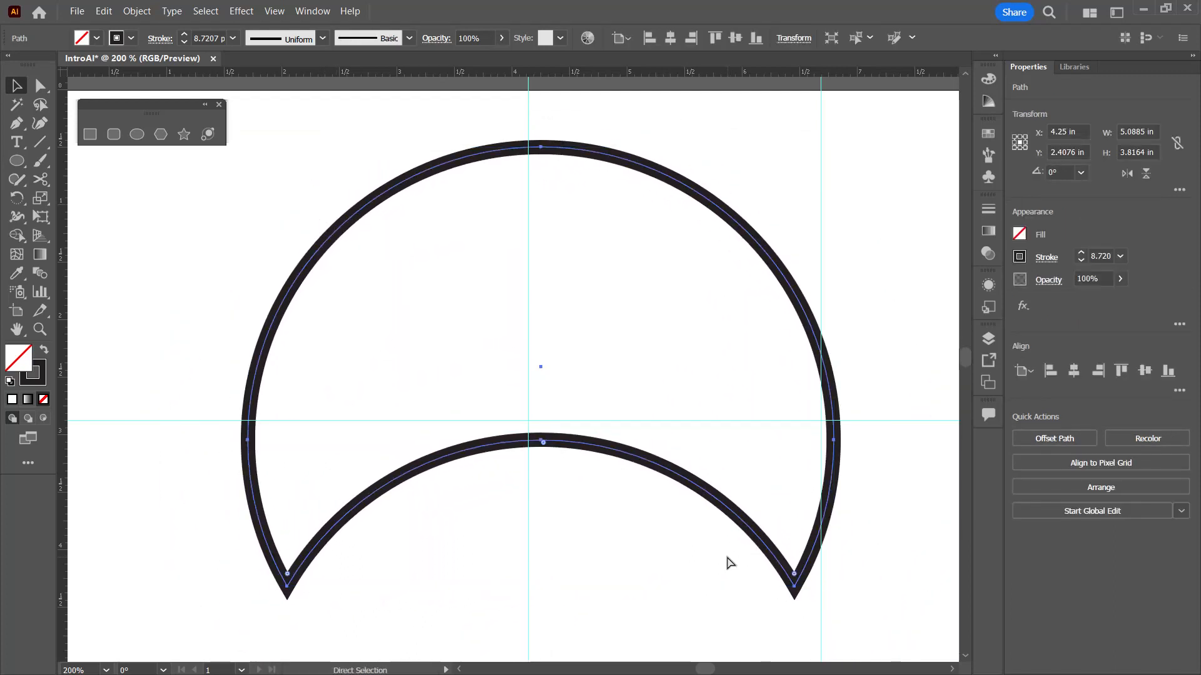
{"action": "key", "text": "ctrl+z"}
{"action": "scroll", "coordinate": [370, 352], "scroll_direction": "down", "scroll_amount": 2}
{"action": "scroll", "coordinate": [370, 352], "scroll_direction": "up", "scroll_amount": 2}
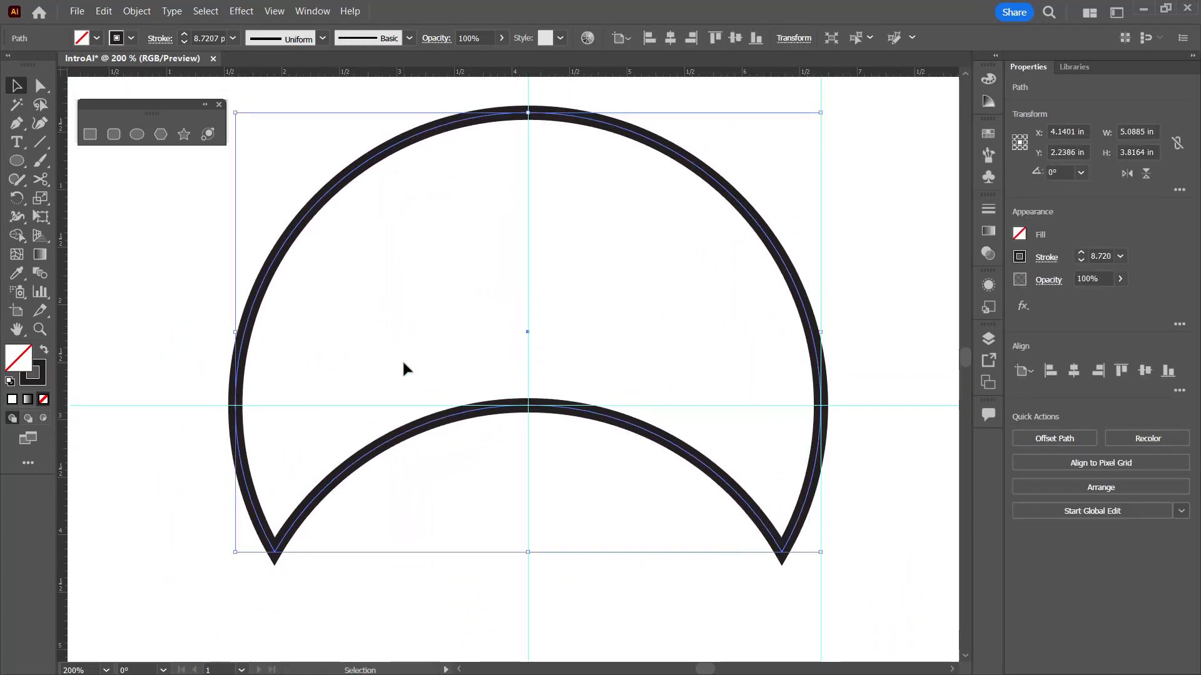
- View the whole crescent on the artboard at 100% and toggle the rulers off and on
{"action": "key", "text": "a"}
{"action": "key", "text": "ctrl+minus"}
{"action": "key", "text": "ctrl+minus"}
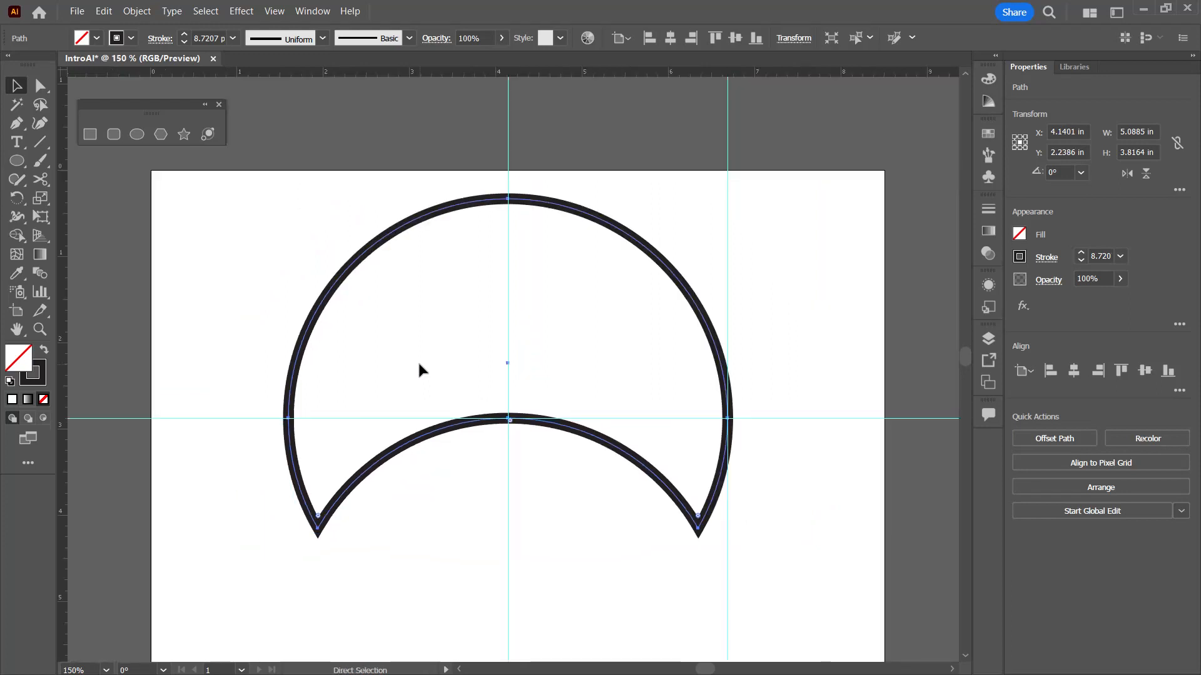
{"action": "left_click_drag", "start_coordinate": [523, 570], "coordinate": [539, 454]}
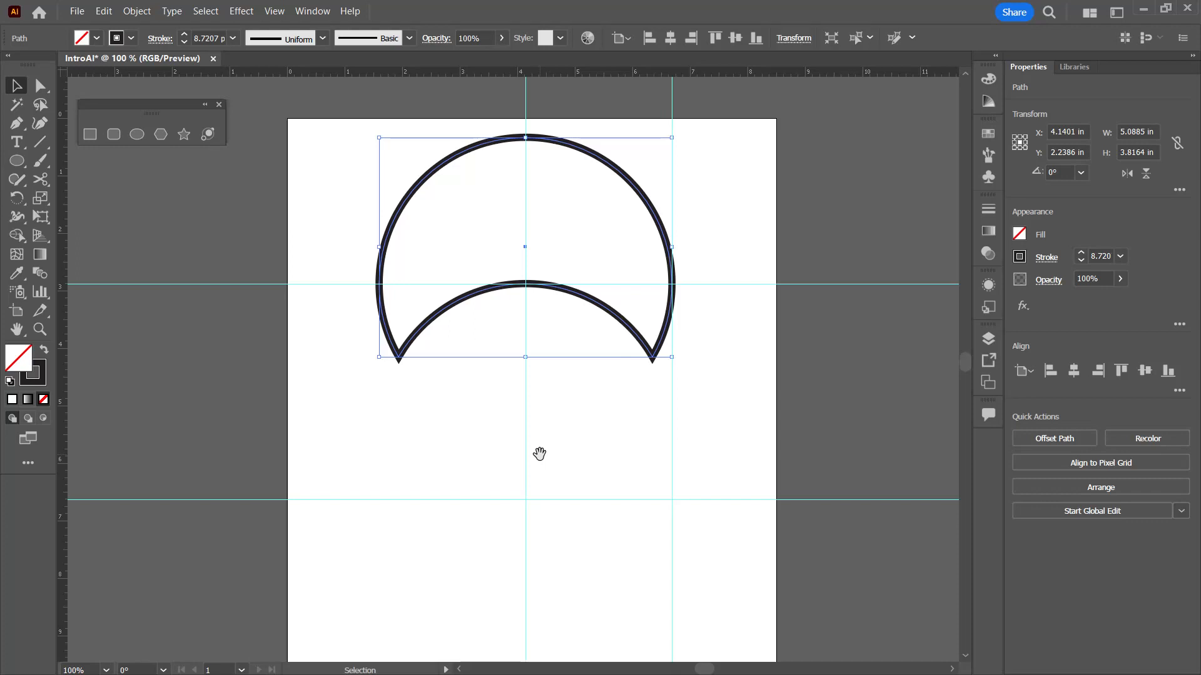
{"action": "key", "text": "ctrl"}
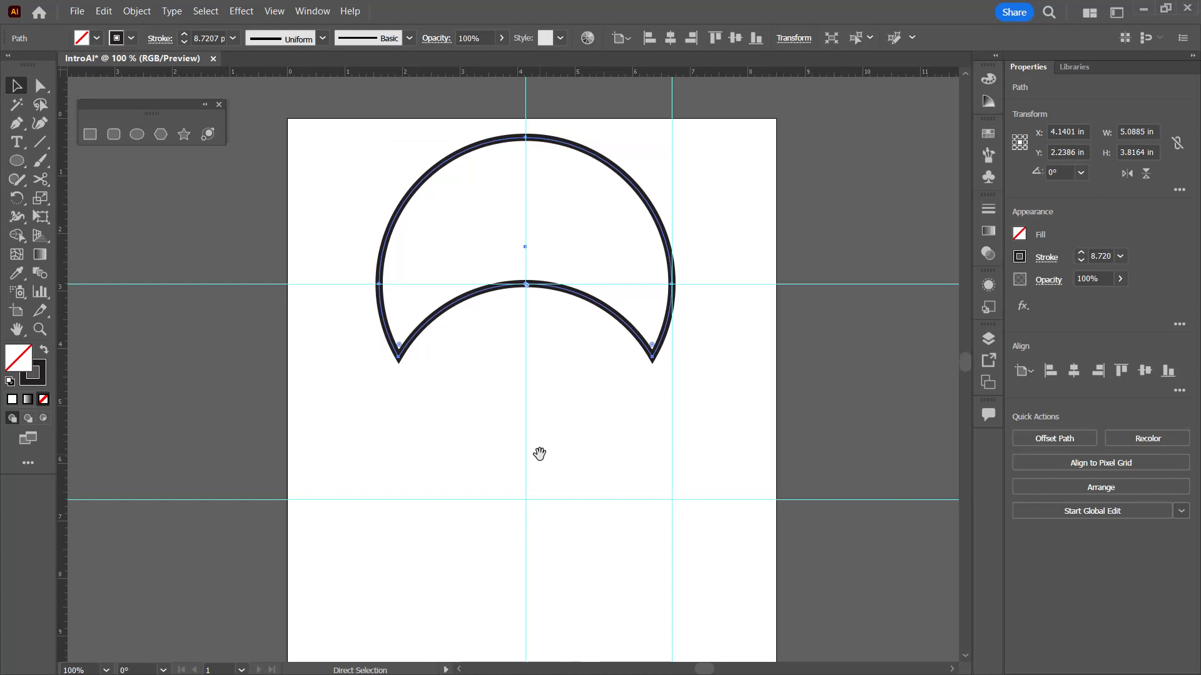
{"action": "key", "text": "ctrl+r"}
{"action": "key", "text": "ctrl+r"}
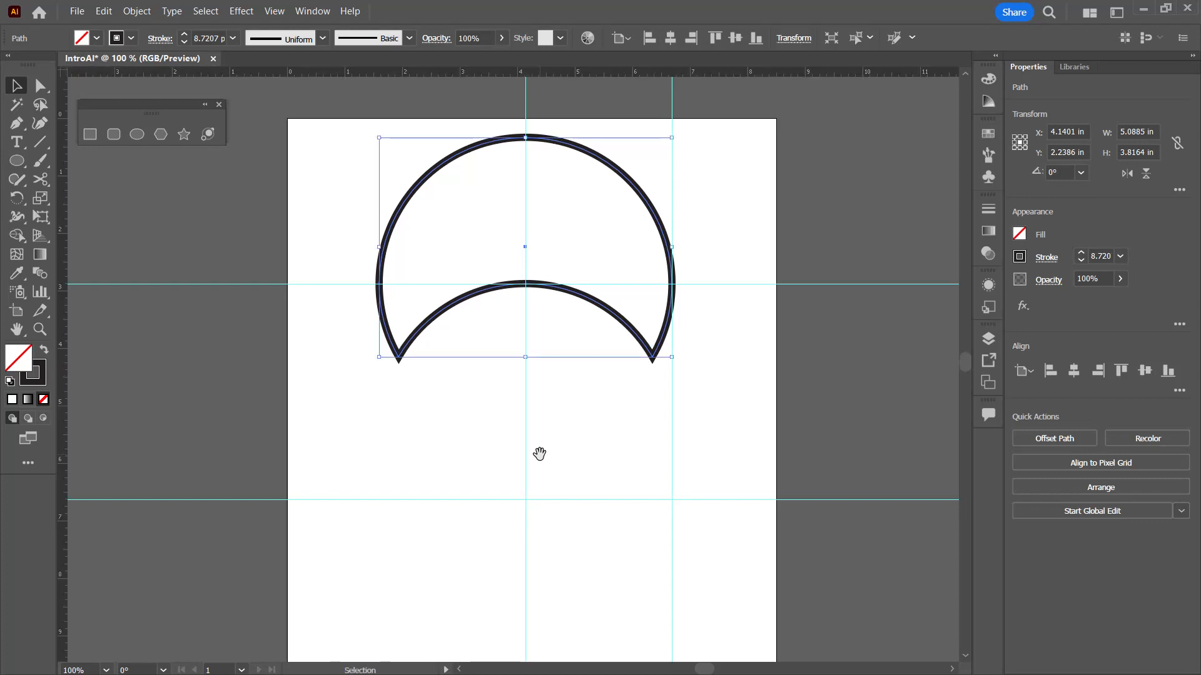
- Inspect the midpoint of the crescent's inner arc up close with the Zoom tool, and return to 100%
{"action": "key", "text": "ctrl"}
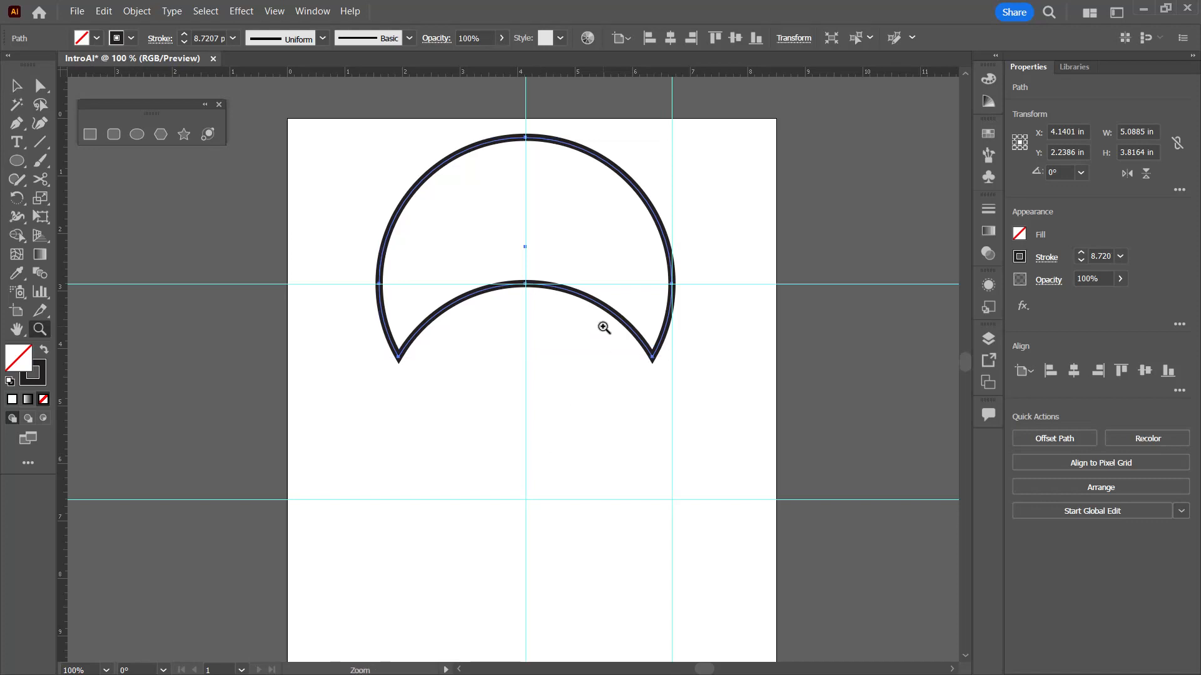
{"action": "left_click", "coordinate": [523, 287], "text": "ctrl"}
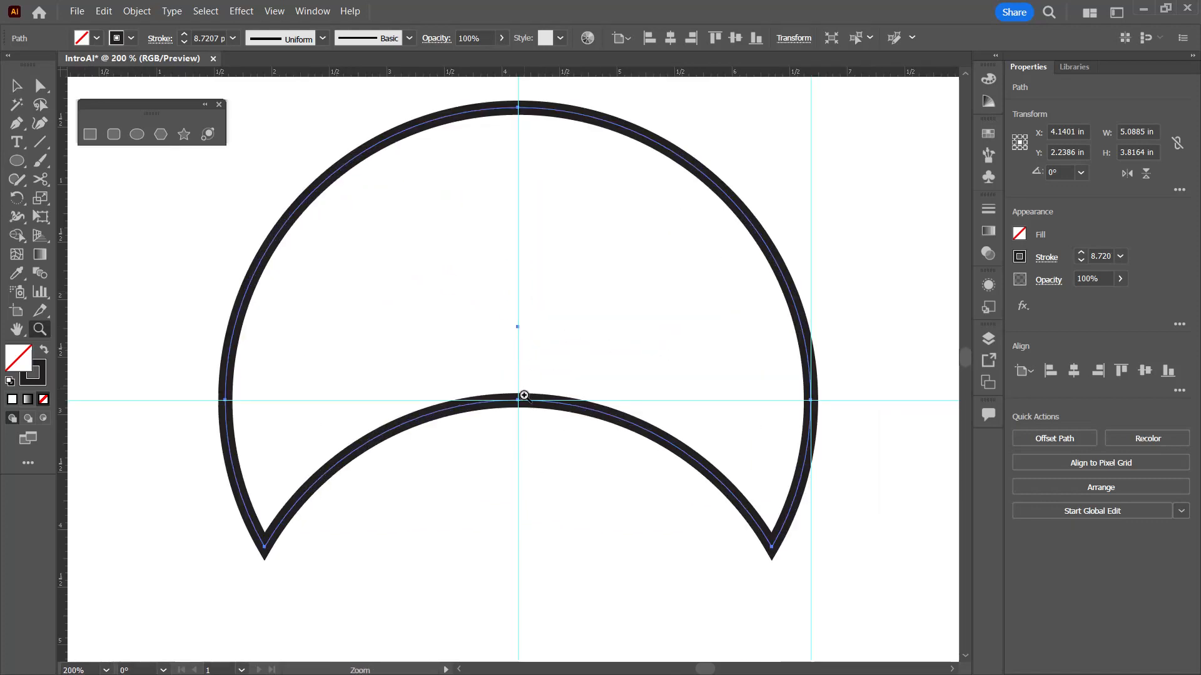
{"action": "left_click", "coordinate": [525, 381]}
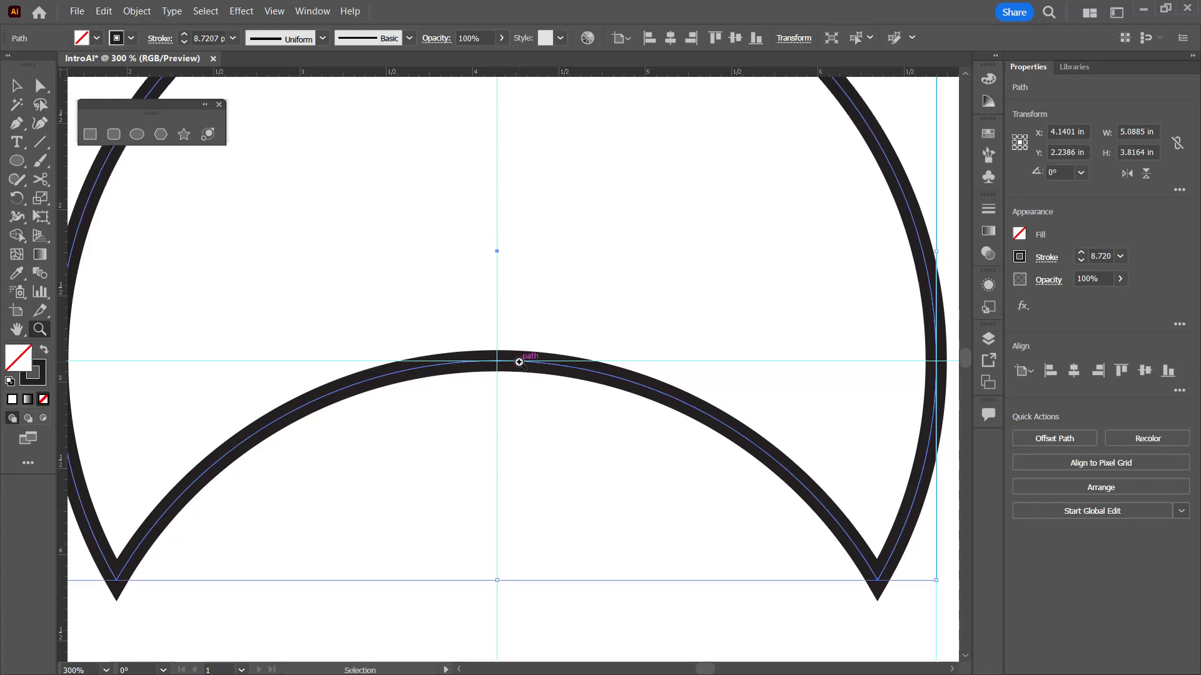
{"action": "left_click", "coordinate": [518, 362]}
{"action": "key", "text": "ctrl+minus"}
{"action": "key", "text": "ctrl+minus"}
{"action": "key", "text": "ctrl+minus"}
{"action": "key", "text": "ctrl+minus"}
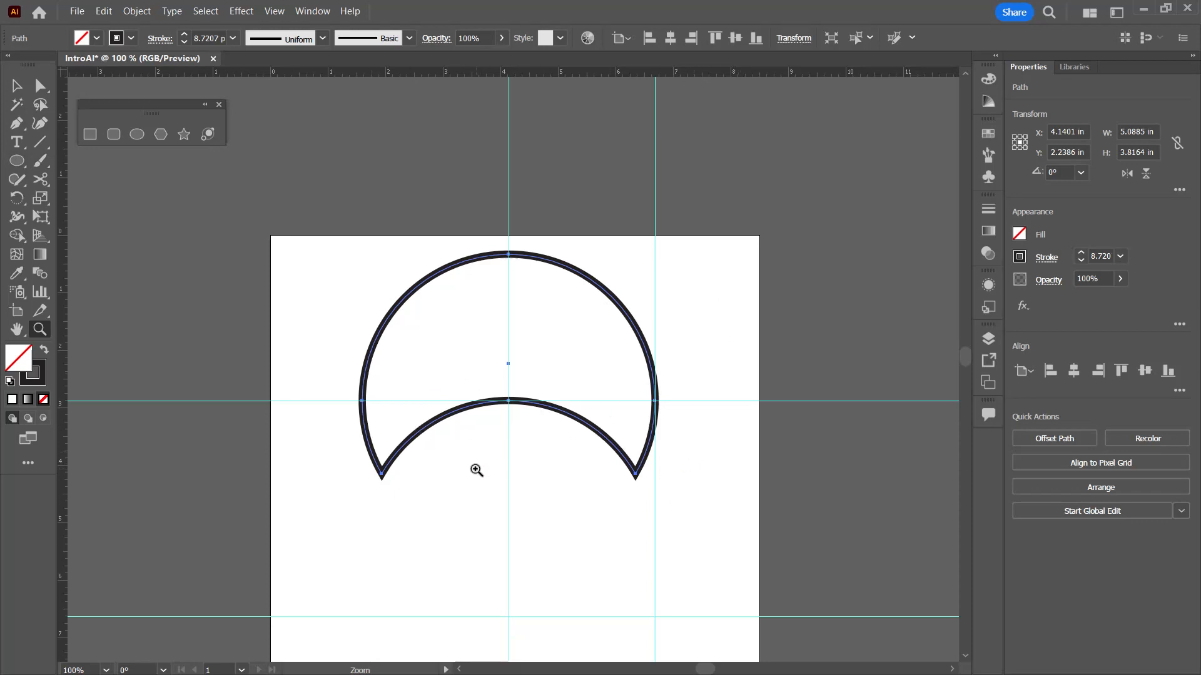
- Convert the selected crescent path into guides and undo the conversion
{"action": "left_click", "coordinate": [275, 13]}
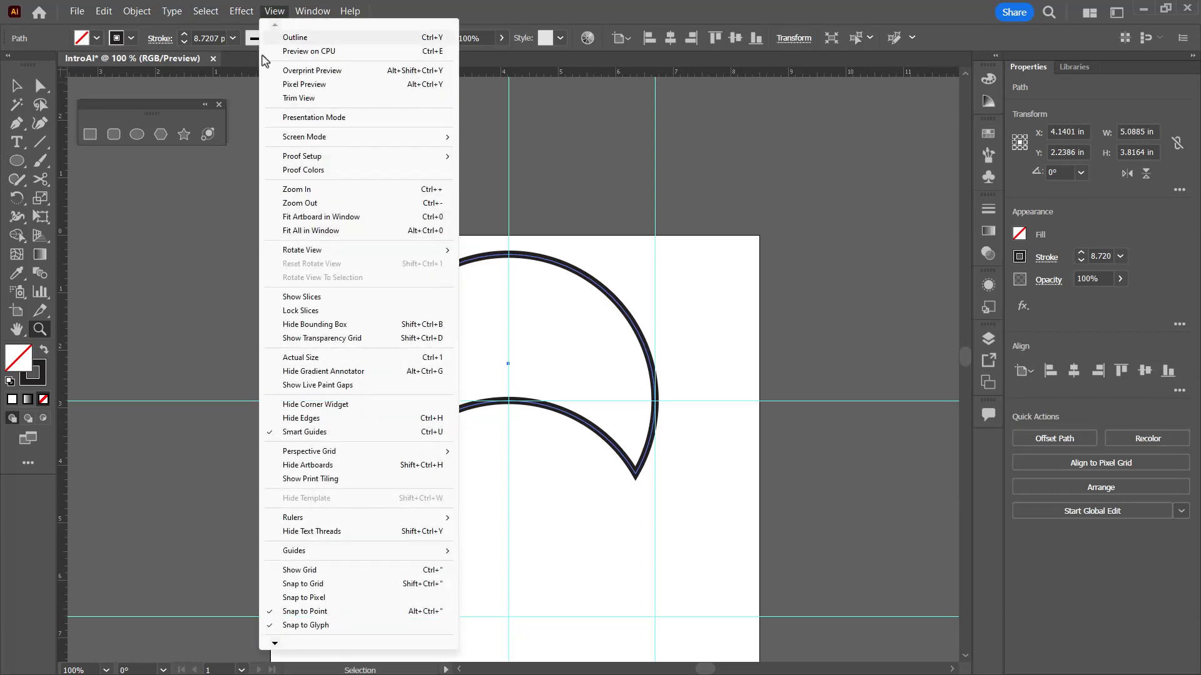
{"action": "mouse_move", "coordinate": [343, 553]}
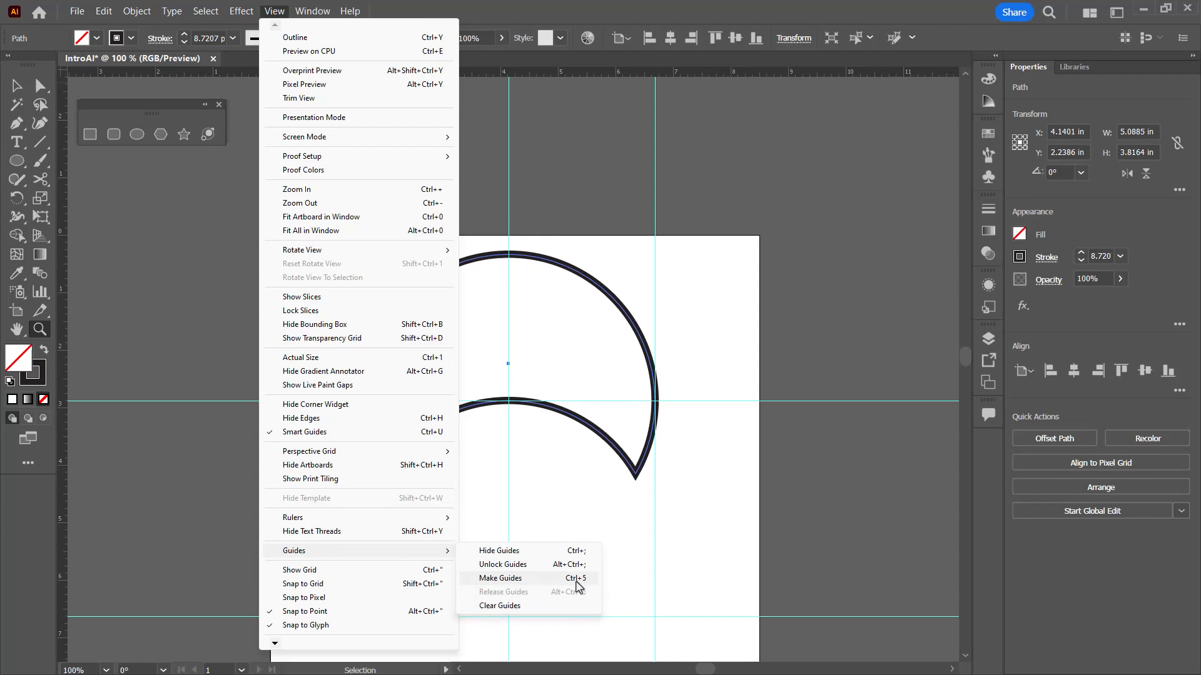
{"action": "left_click", "coordinate": [576, 585]}
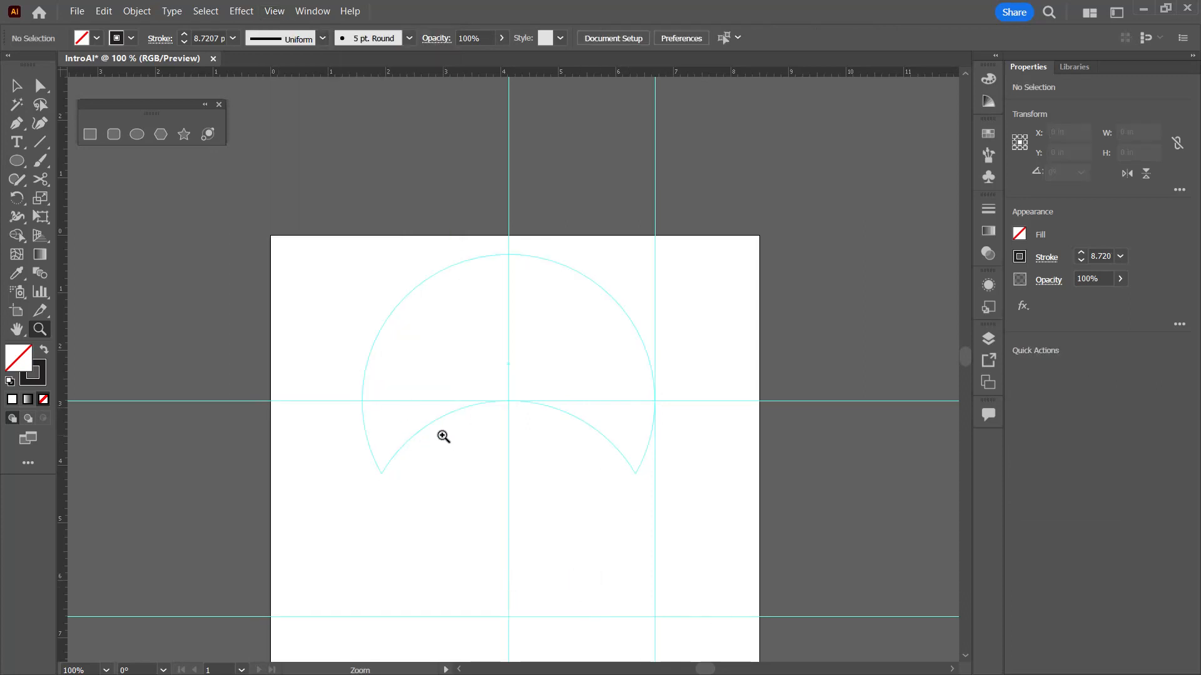
{"action": "key", "text": "v"}
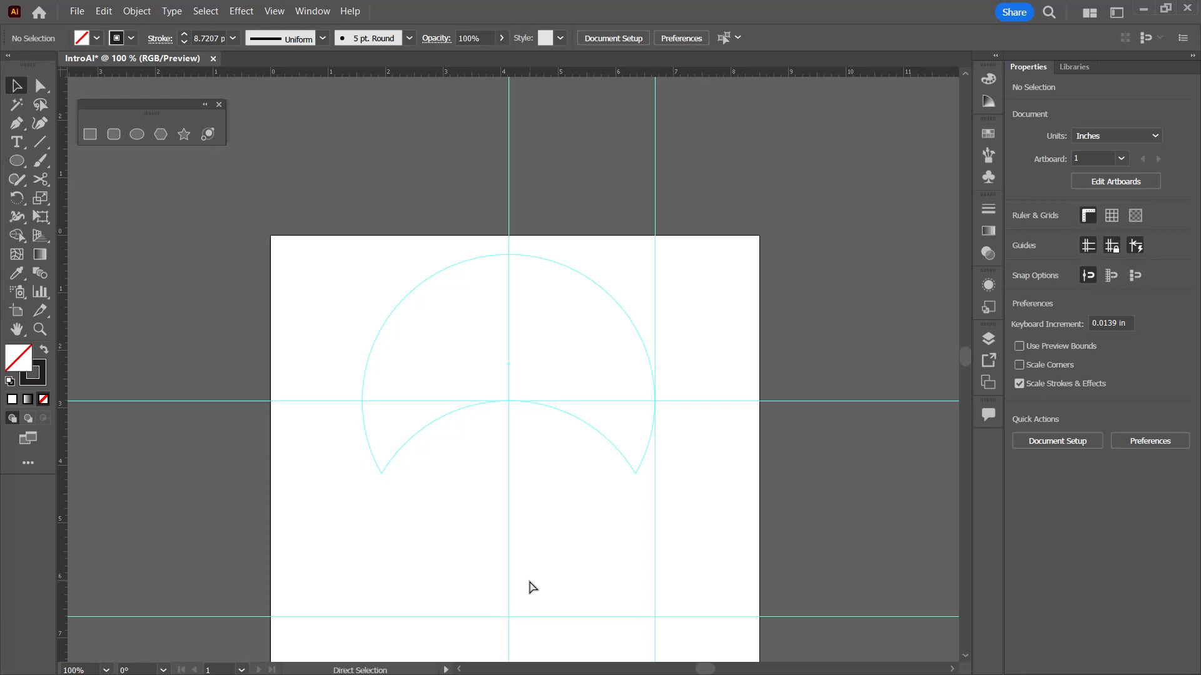
{"action": "key", "text": "ctrl+z"}
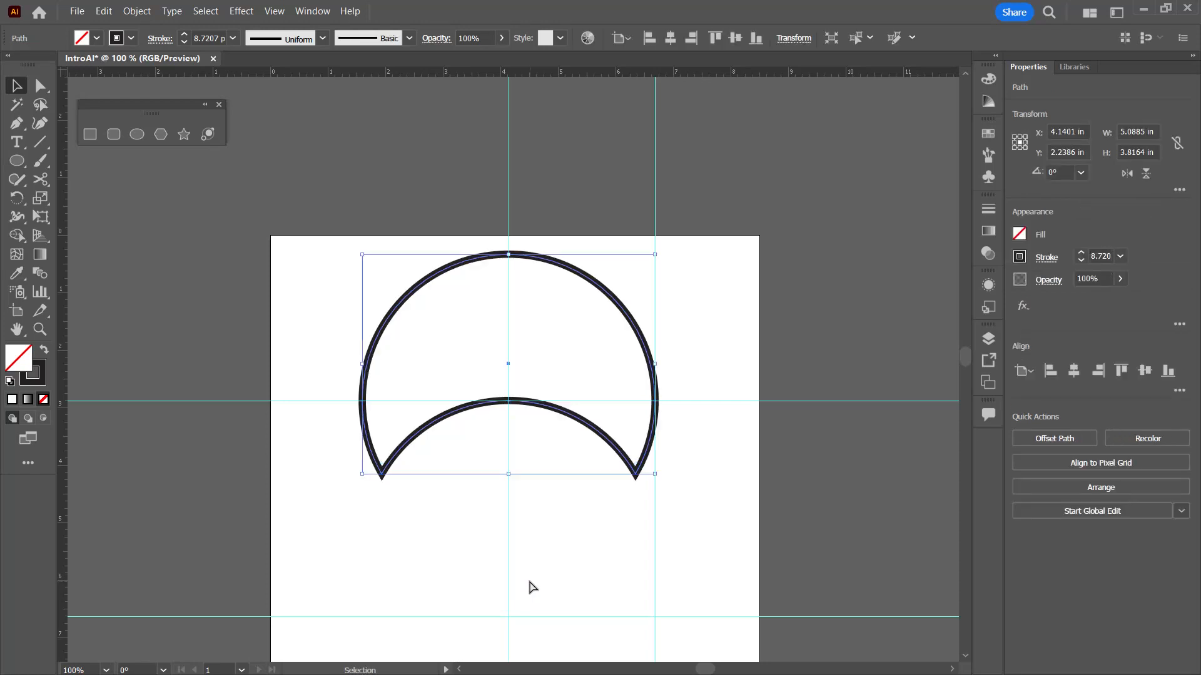
- Draw a horizontal line segment about 3.15 in long just below the crescent's tips
{"action": "left_click", "coordinate": [466, 555]}
{"action": "key", "text": "backslash"}
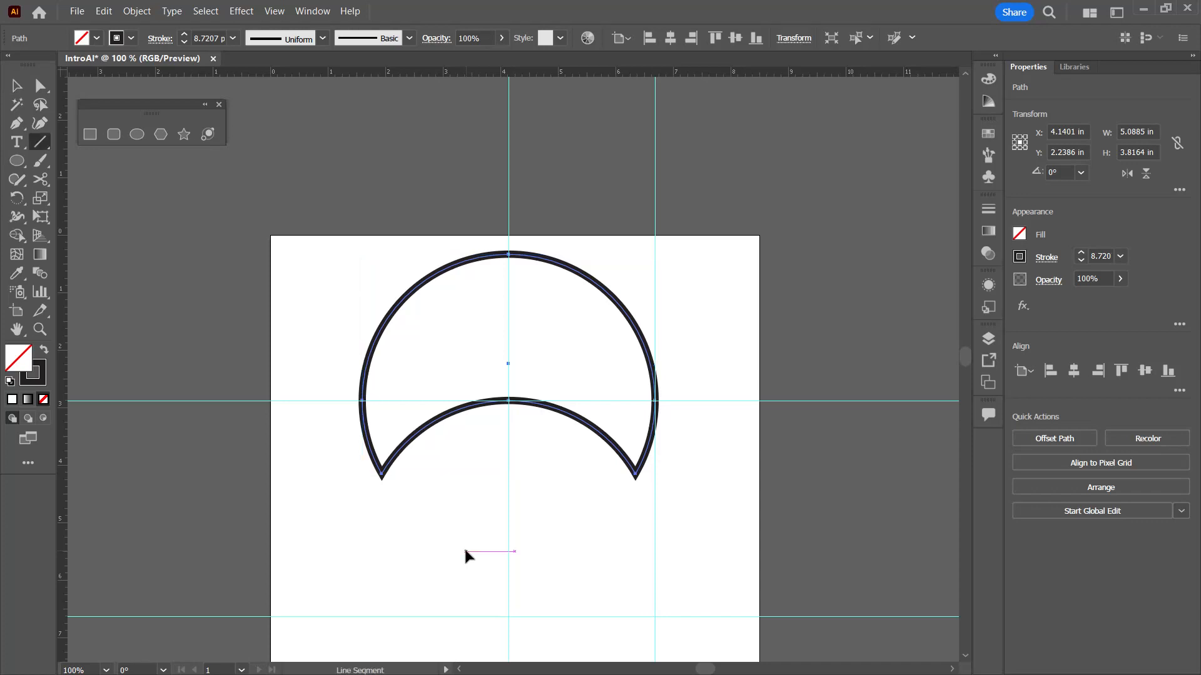
{"action": "left_click_drag", "start_coordinate": [396, 522], "coordinate": [578, 517]}
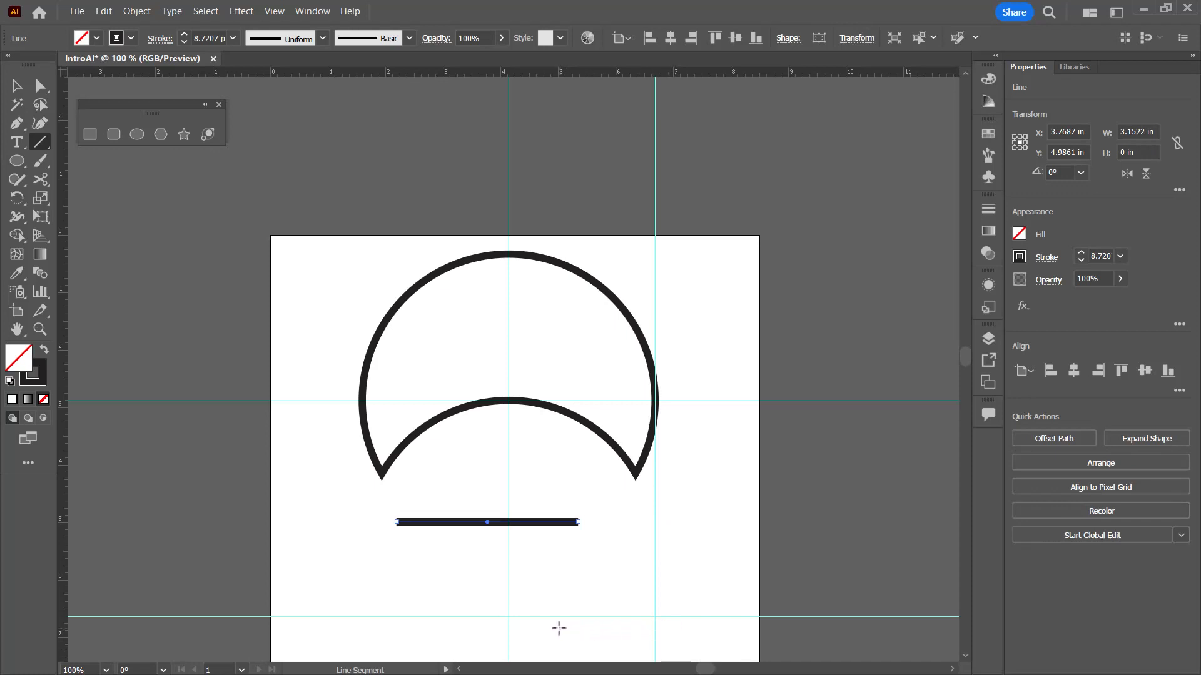
- Draw a square about 2.48 in wide with the Rectangle tool, overlapping the crescent's left tip and the line
{"action": "key", "text": "m"}
{"action": "mouse_move", "coordinate": [297, 262]}
{"action": "left_mouse_down"}
{"action": "mouse_move", "coordinate": [313, 314]}
{"action": "mouse_move", "coordinate": [440, 365]}
{"action": "mouse_move", "coordinate": [347, 313]}
{"action": "mouse_move", "coordinate": [397, 351]}
{"action": "mouse_move", "coordinate": [349, 355]}
{"action": "mouse_move", "coordinate": [347, 427]}
{"action": "mouse_move", "coordinate": [356, 348]}
{"action": "mouse_move", "coordinate": [398, 364]}
{"action": "mouse_move", "coordinate": [330, 323]}
{"action": "mouse_move", "coordinate": [348, 348]}
{"action": "mouse_move", "coordinate": [314, 305]}
{"action": "mouse_move", "coordinate": [327, 333]}
{"action": "mouse_move", "coordinate": [544, 473]}
{"action": "mouse_move", "coordinate": [487, 491]}
{"action": "mouse_move", "coordinate": [453, 535]}
{"action": "mouse_move", "coordinate": [418, 553]}
{"action": "left_mouse_up"}
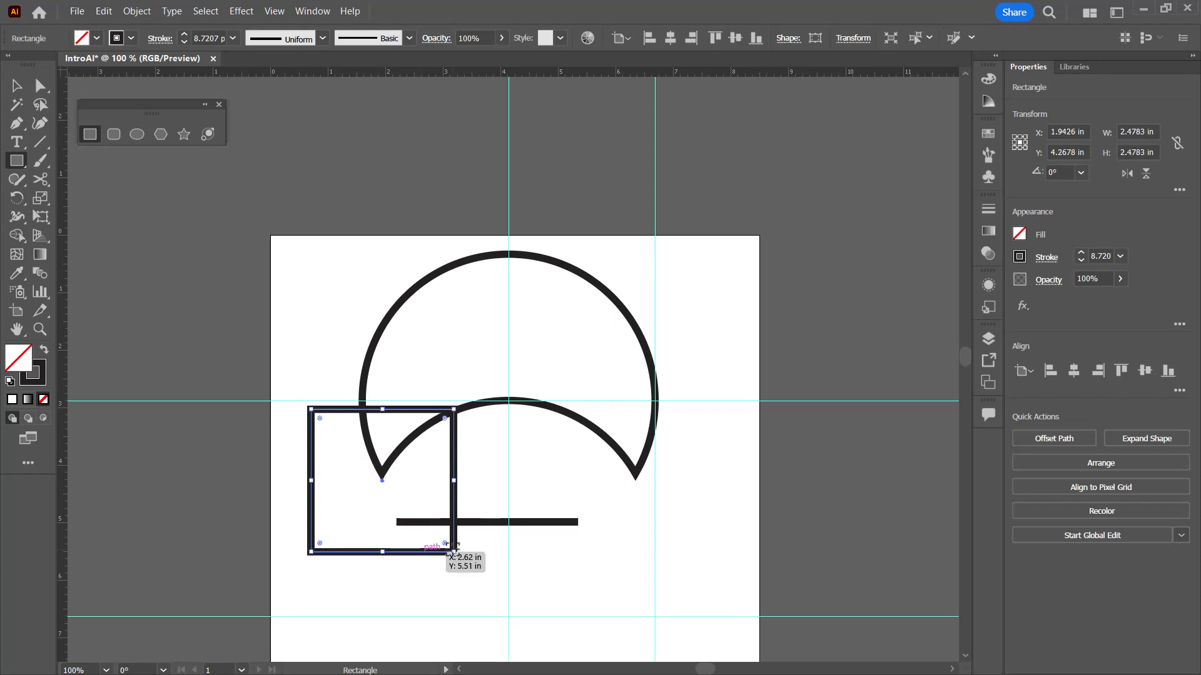
{"action": "left_click", "coordinate": [657, 592]}
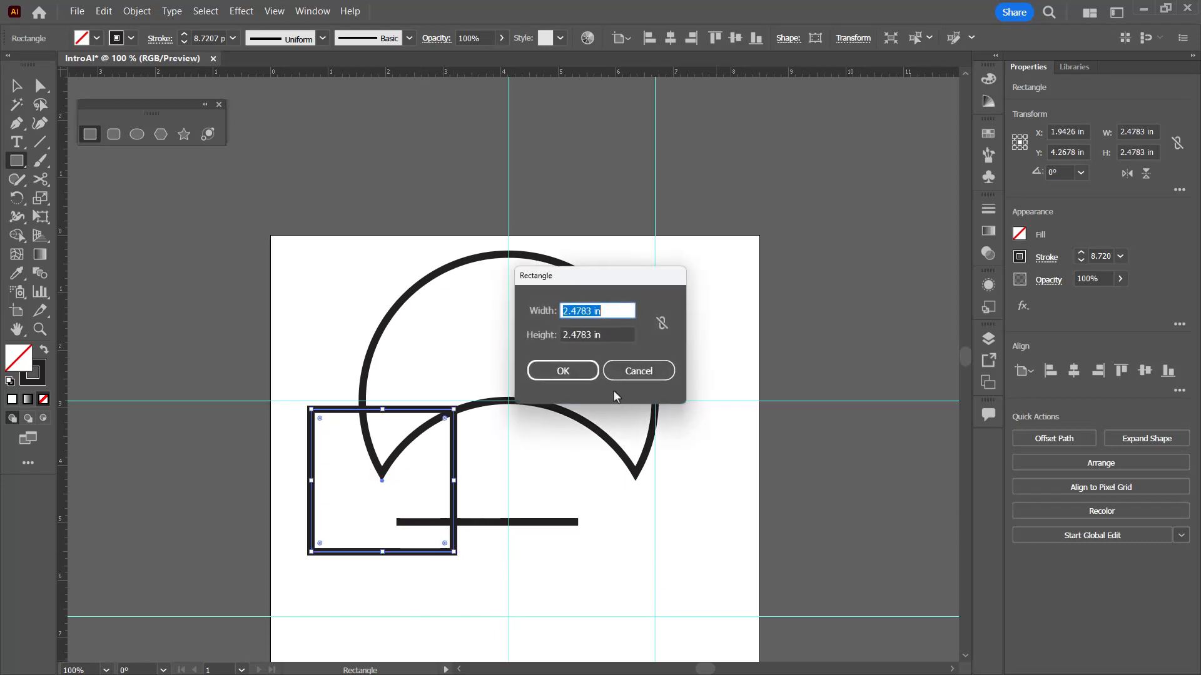
{"action": "left_click", "coordinate": [635, 373]}
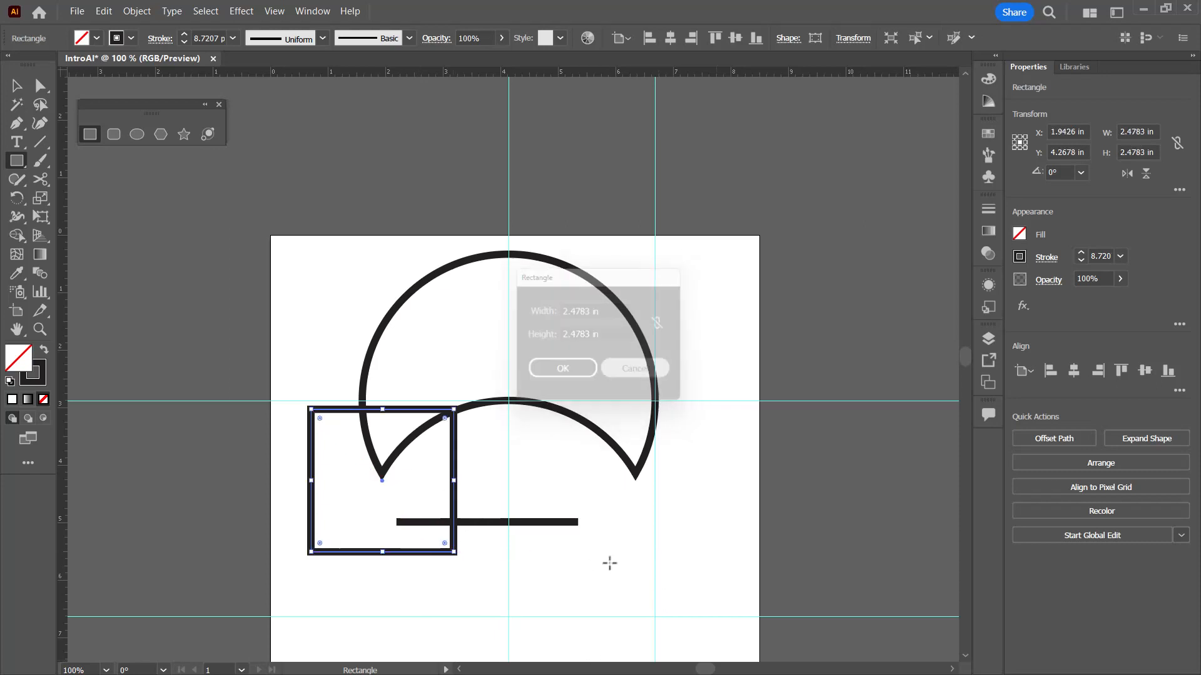
- Create a rectangle with exact dimensions of 1 in by 1 in near the crescent's right tip
{"action": "left_click", "coordinate": [547, 455]}
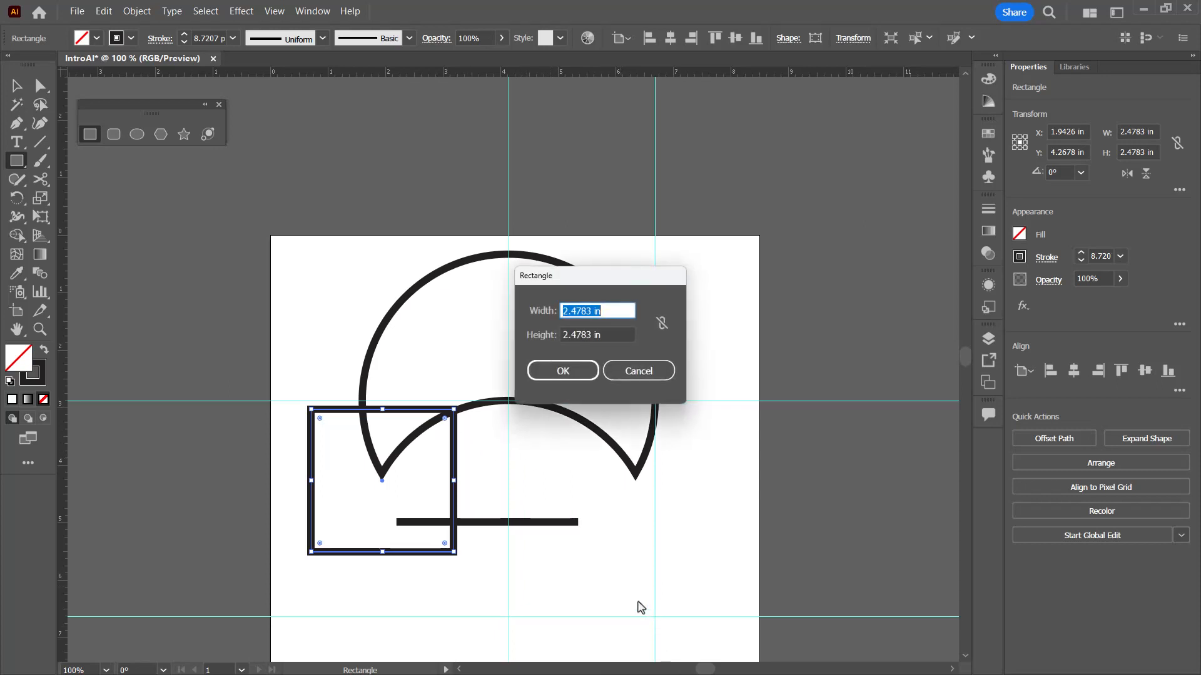
{"action": "type", "text": "1"}
{"action": "key", "text": "Tab"}
{"action": "type", "text": "1"}
{"action": "key", "text": "Return"}
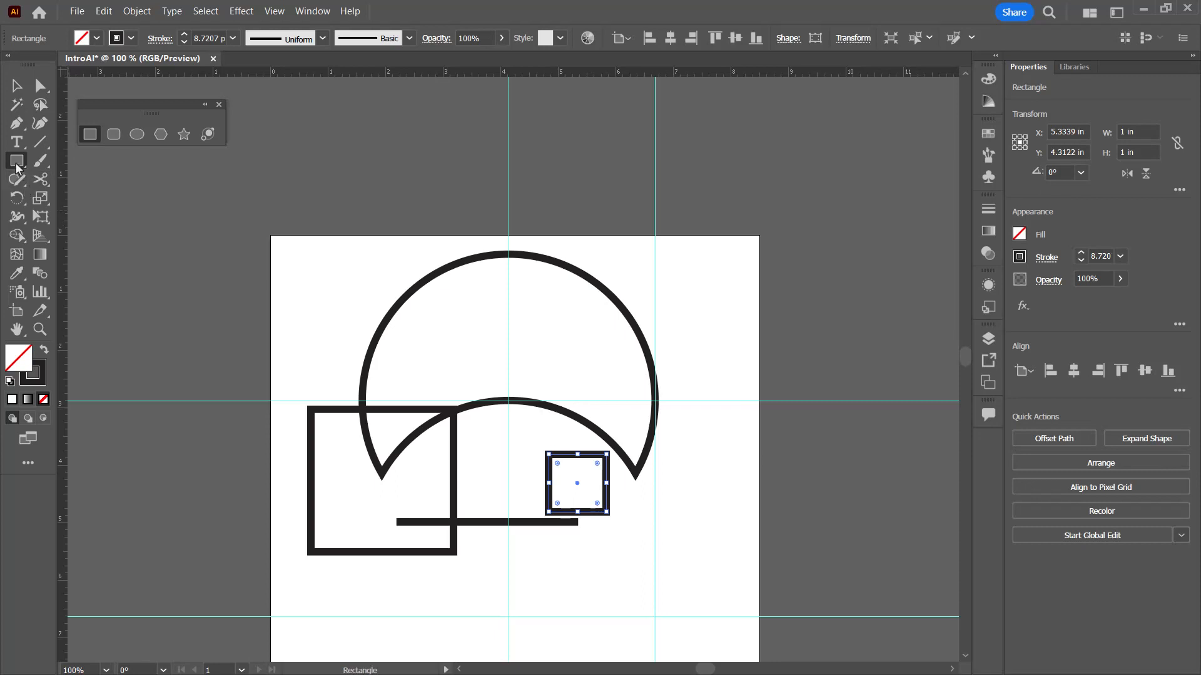
- Draw a circle about 2.18 in in diameter with the Ellipse tool, centred on the lower guide intersection
{"action": "left_click_drag", "start_coordinate": [16, 167], "coordinate": [57, 196]}
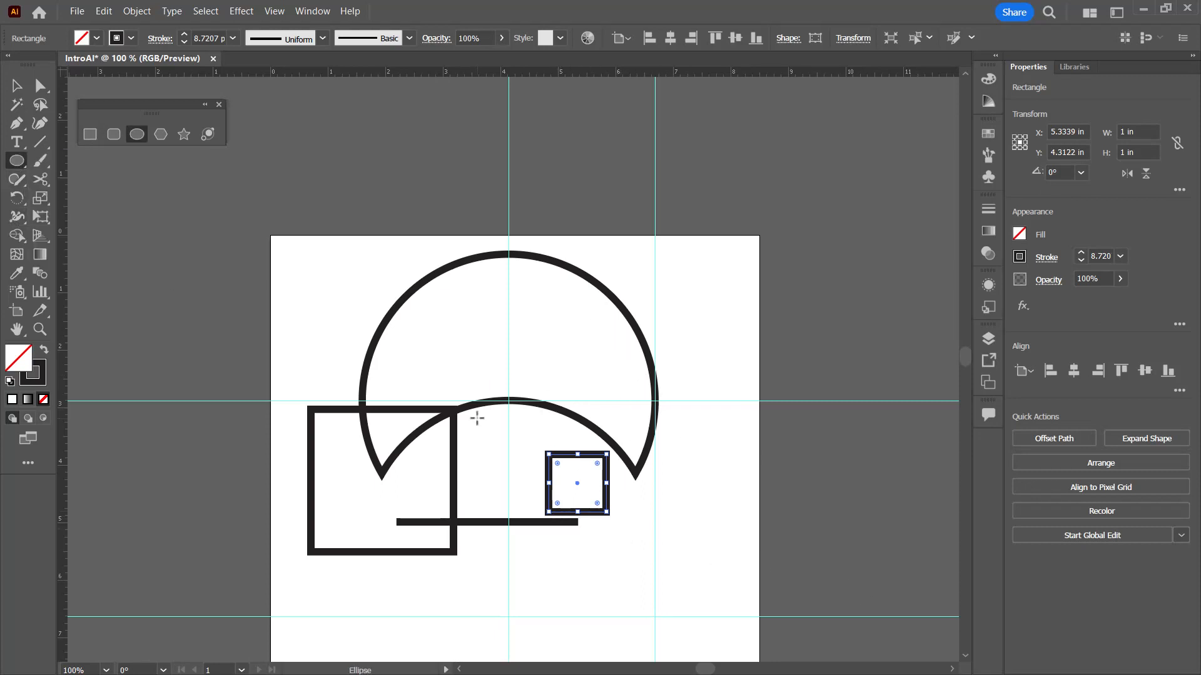
{"action": "key", "text": "ctrl+0"}
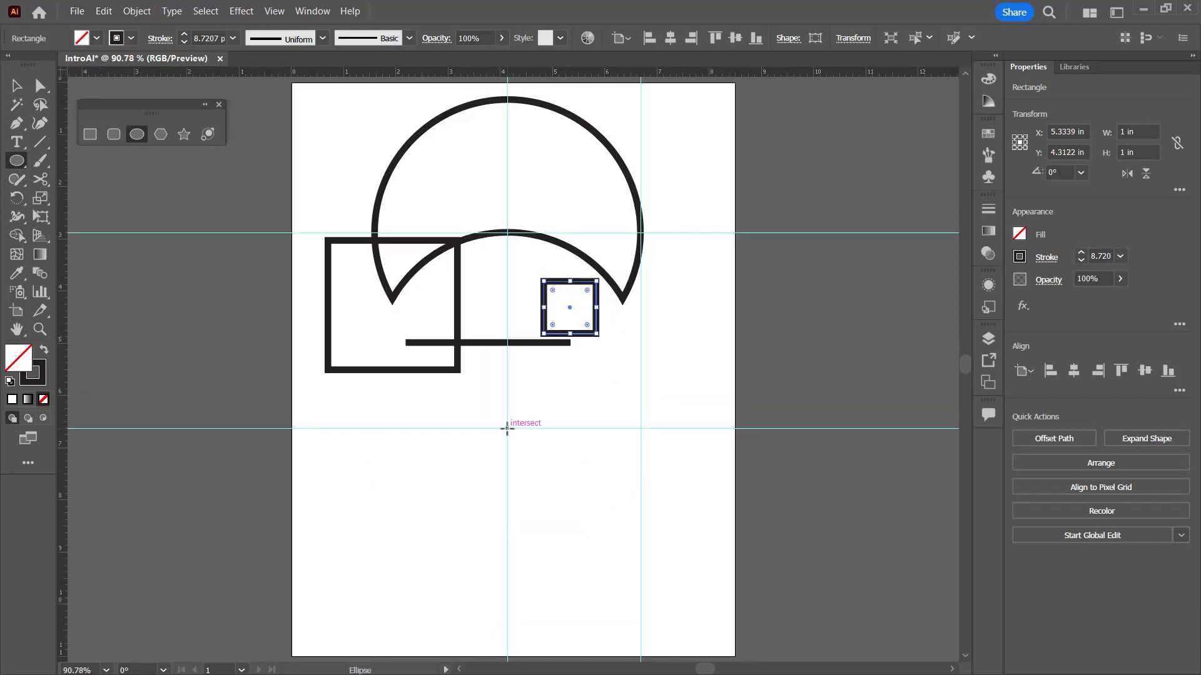
{"action": "left_click_drag", "start_coordinate": [508, 428], "coordinate": [533, 486]}
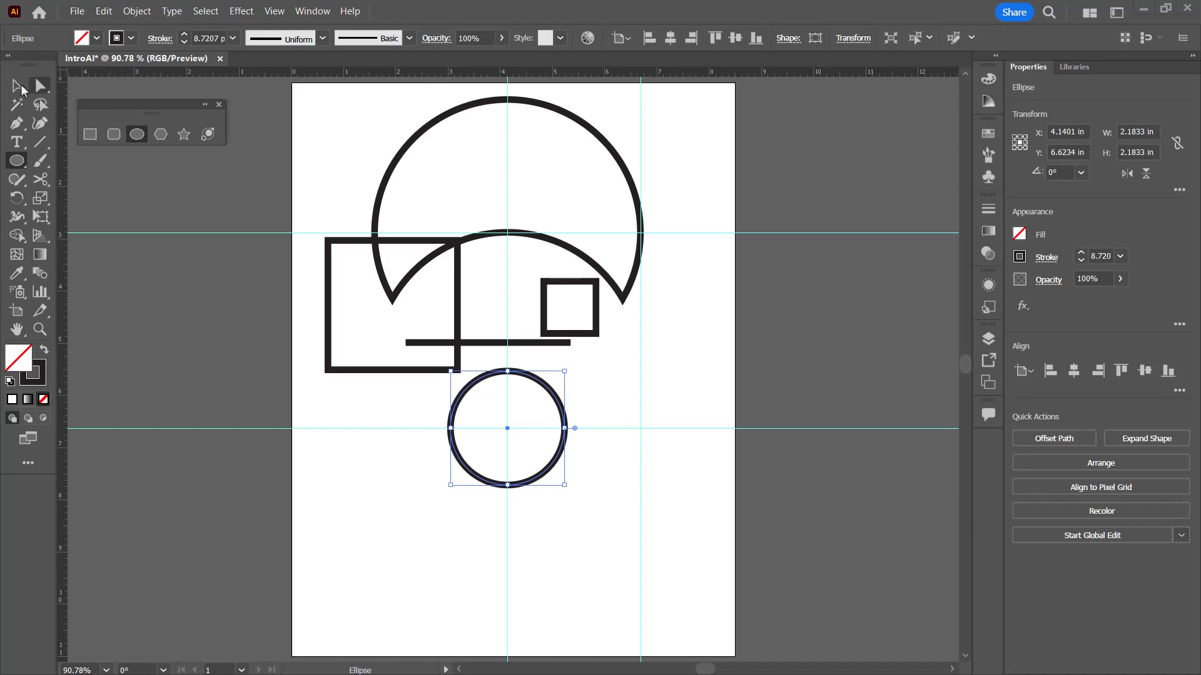
- Cut the circle with the Scissors tool at two points on its right side and delete the larger arc
{"action": "left_click", "coordinate": [40, 179]}
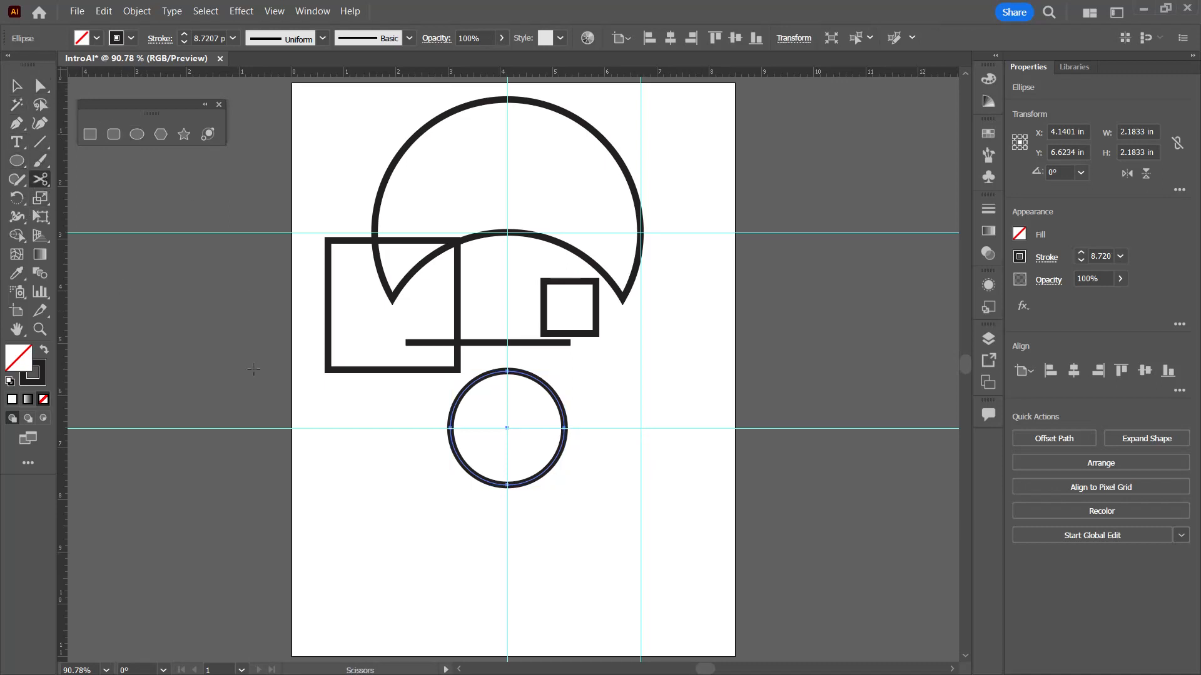
{"action": "left_click", "coordinate": [551, 464]}
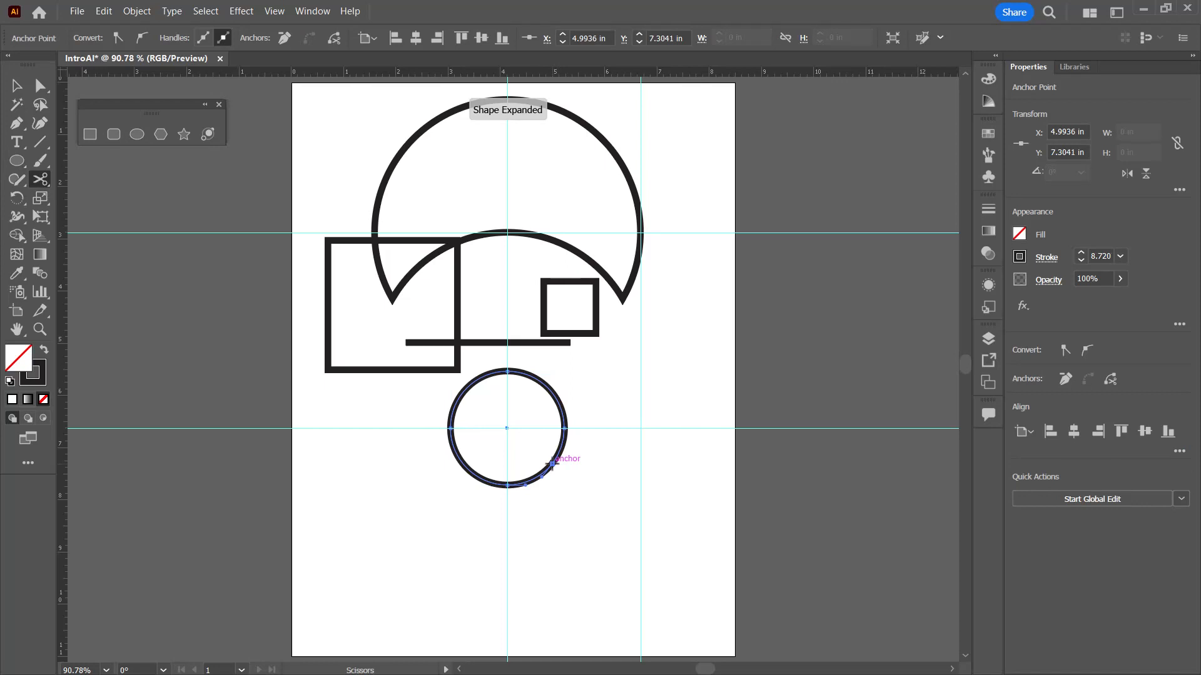
{"action": "left_click", "coordinate": [554, 389]}
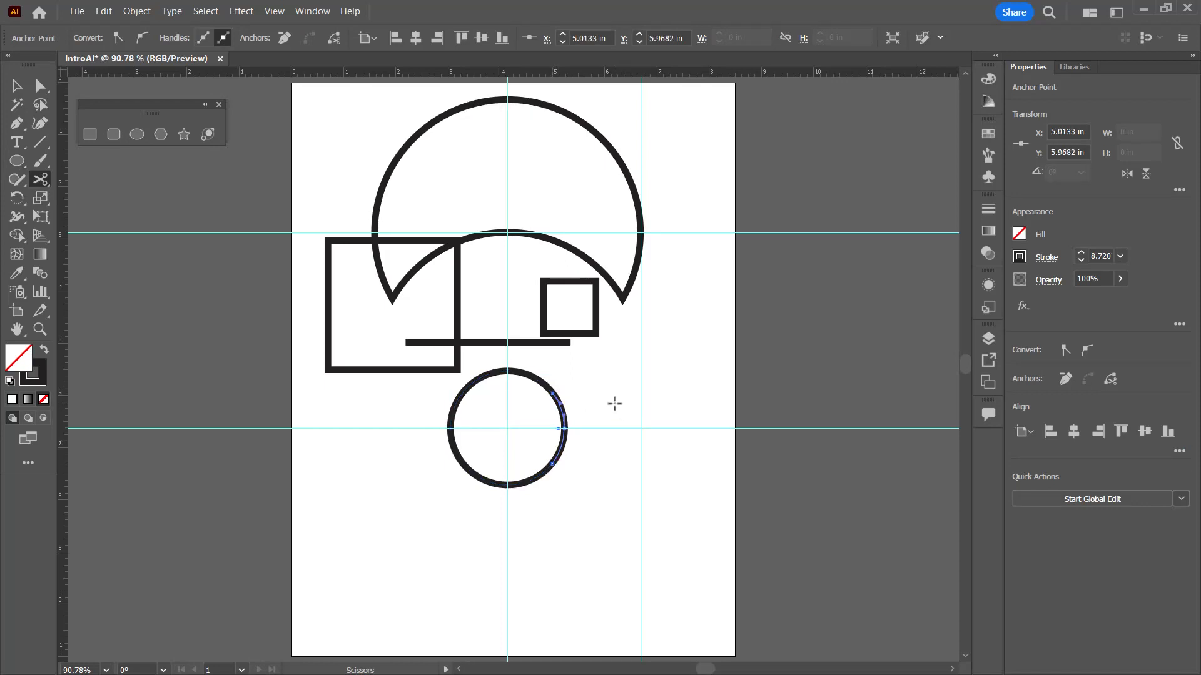
{"action": "key", "text": "ctrl"}
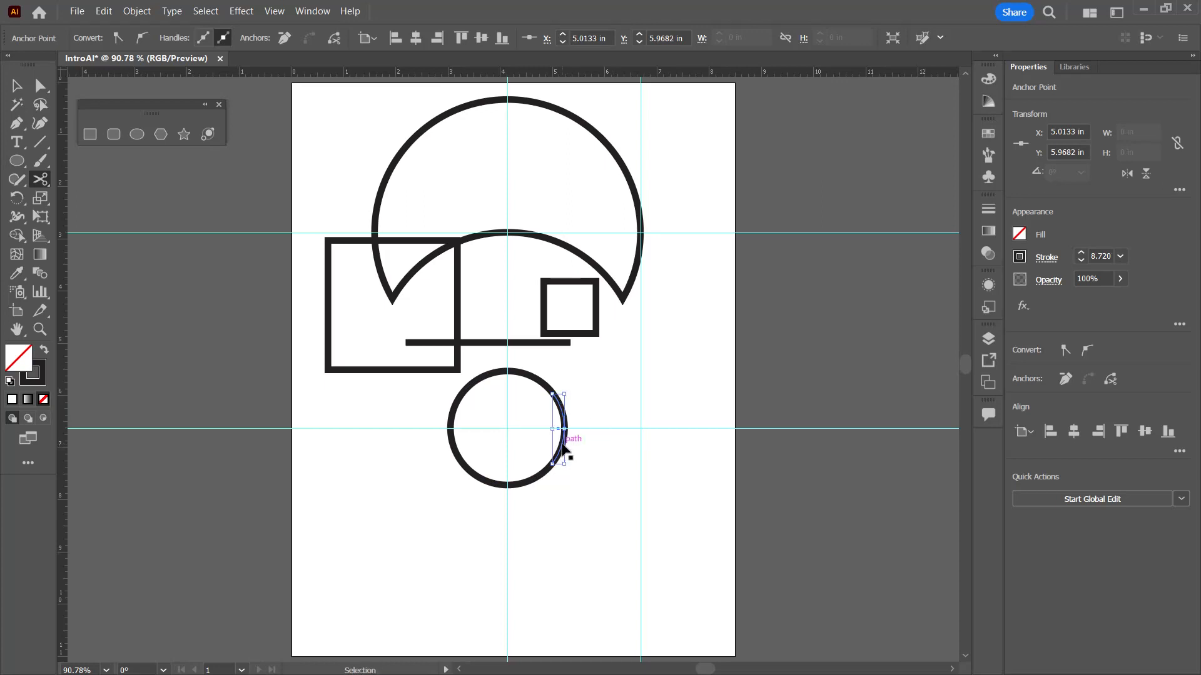
{"action": "left_click", "coordinate": [524, 483], "text": "ctrl"}
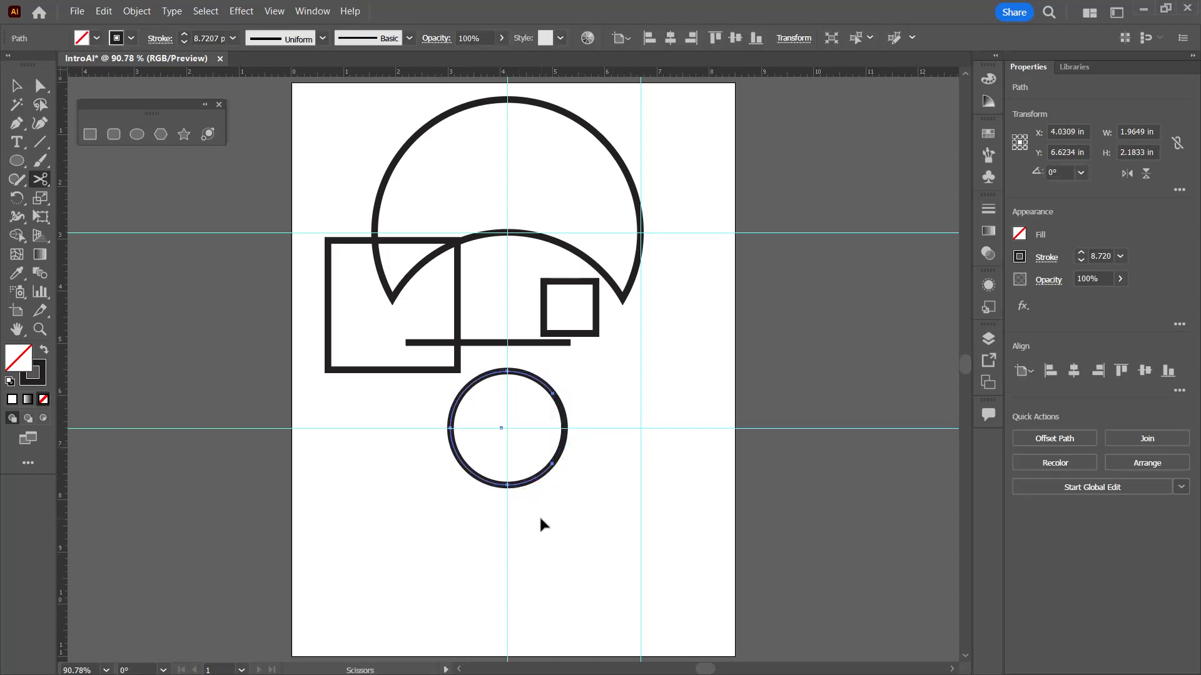
{"action": "key", "text": "Delete"}
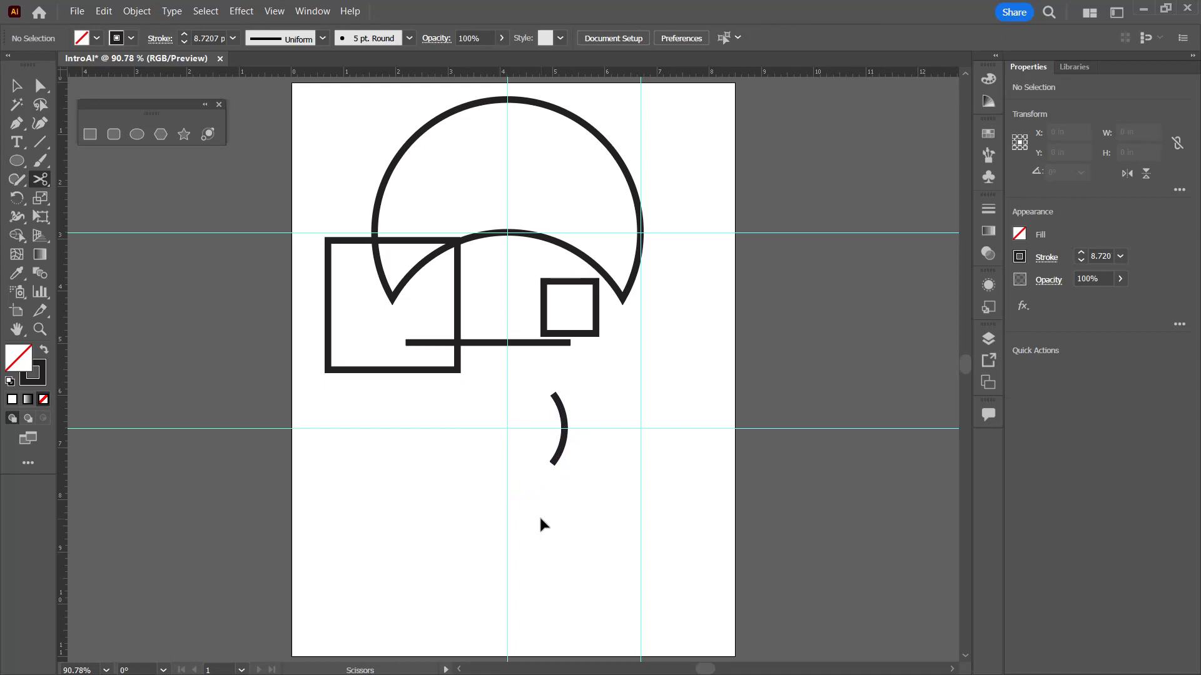